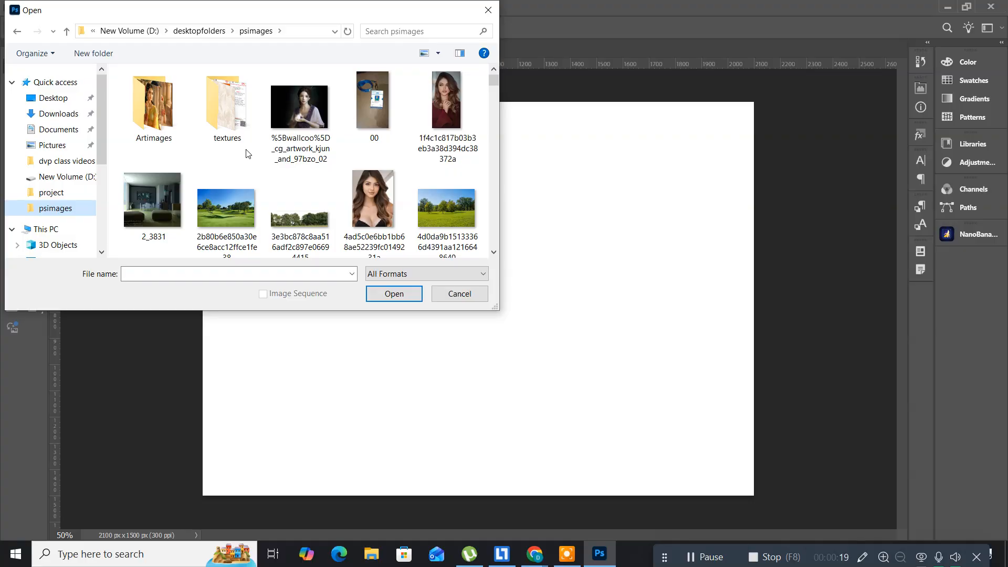
Open the park lawn image 32c9b902-d046-403c-b4c2-a698dbebcd55 from the psimages folder and fit it to the window.
scroll(248, 154, down, 1)
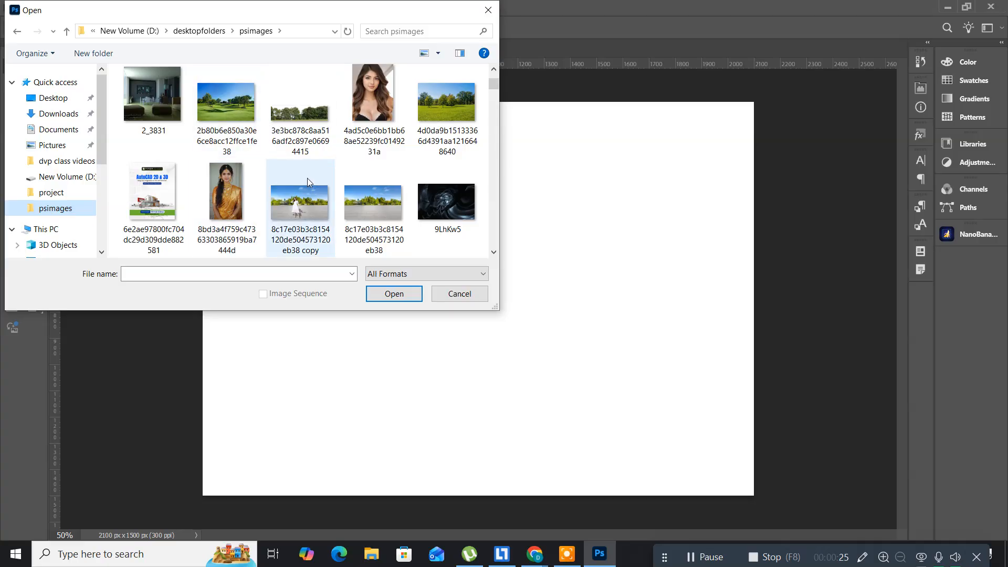
scroll(308, 182, down, 2)
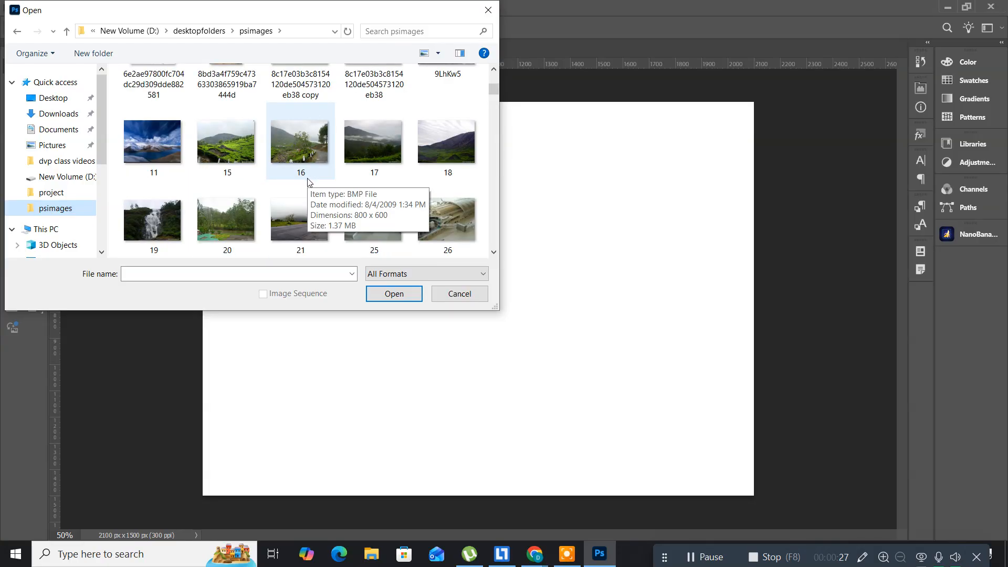
scroll(308, 182, down, 2)
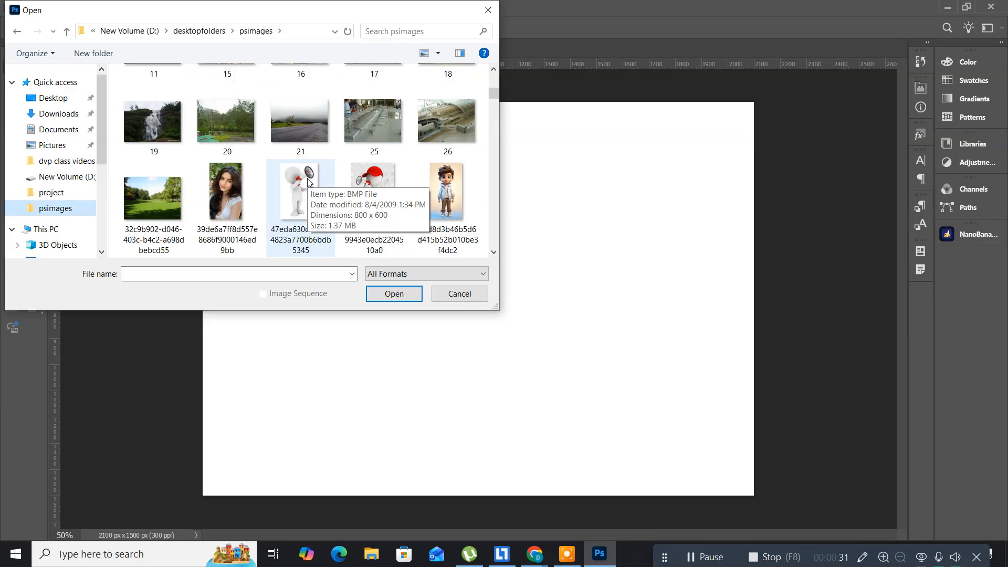
click(178, 199)
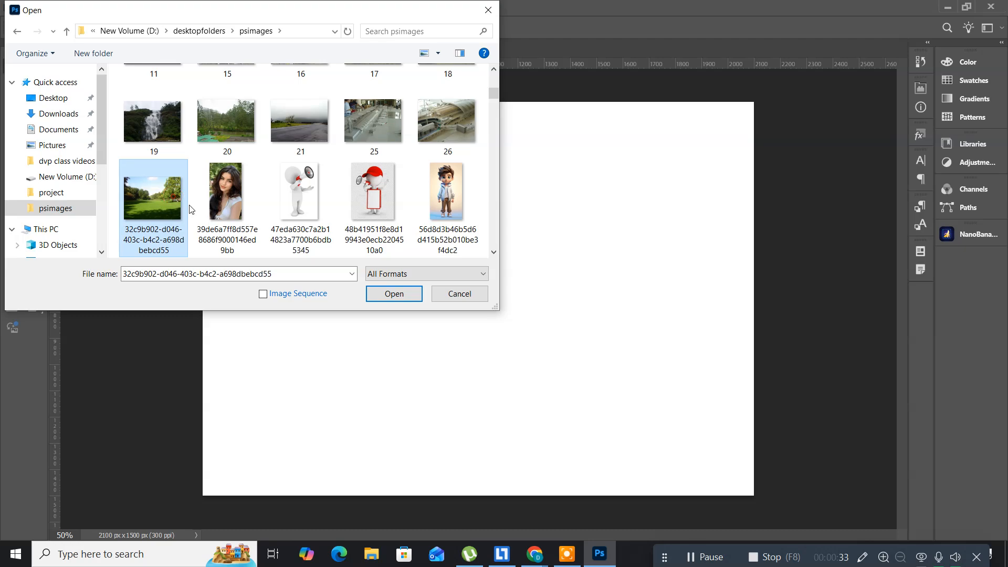
click(386, 296)
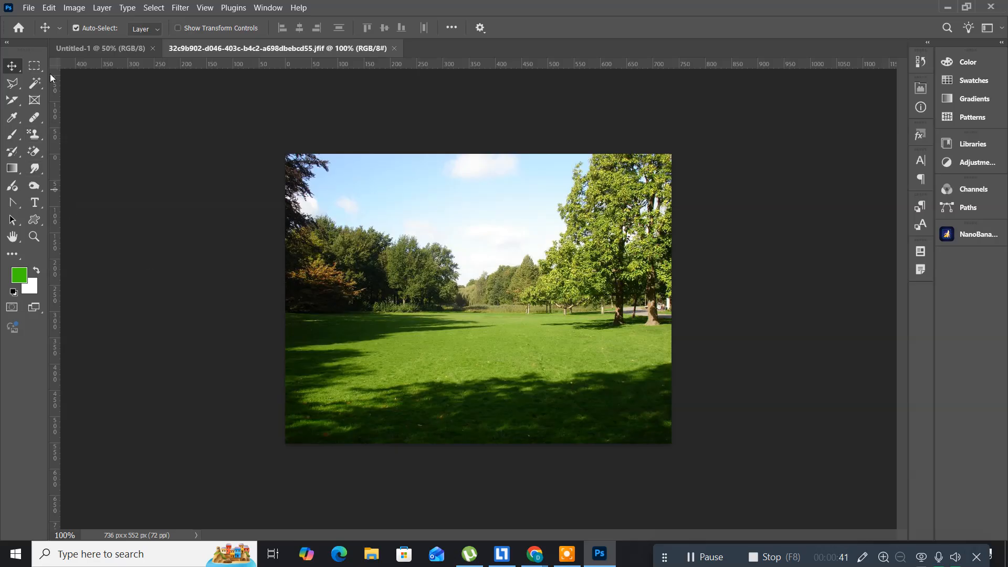
key(ctrl+0)
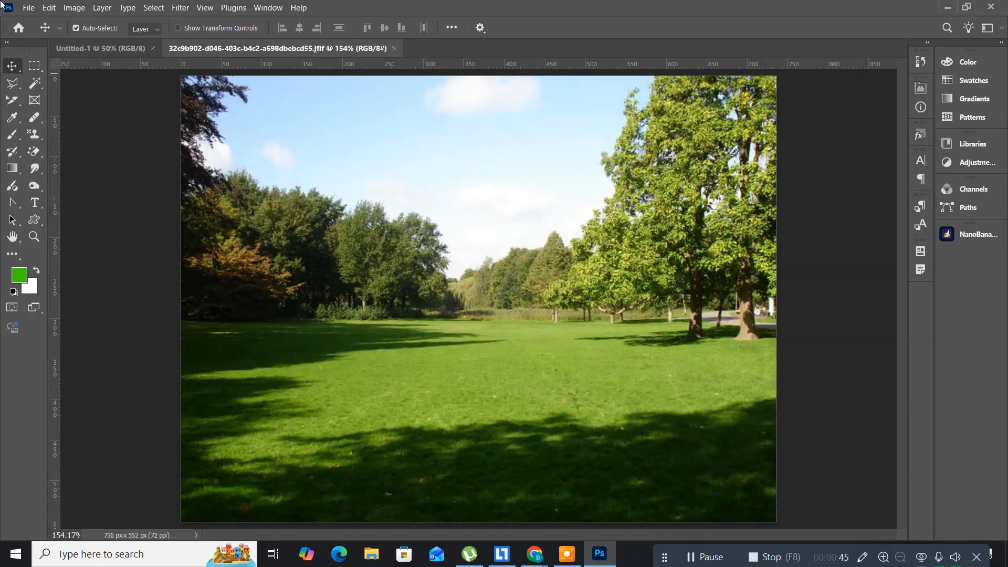
Convert the park image to Grayscale mode, discarding its color information.
click(68, 13)
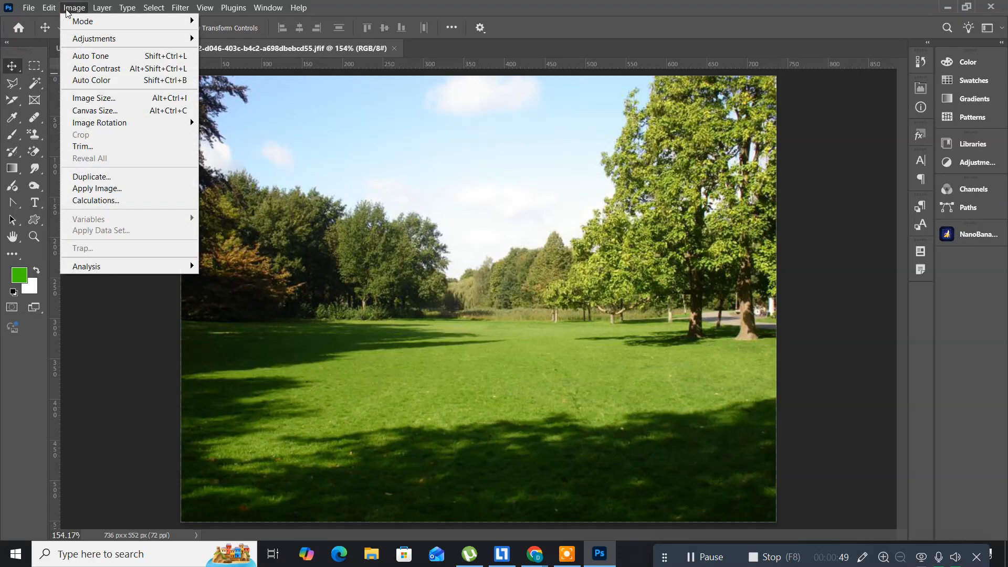
mouse_move(76, 28)
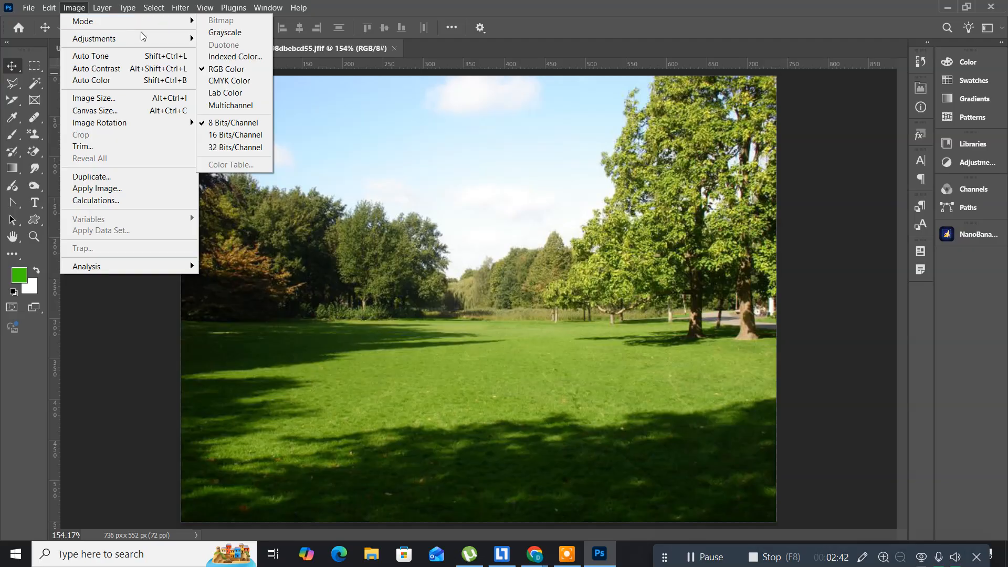
click(222, 32)
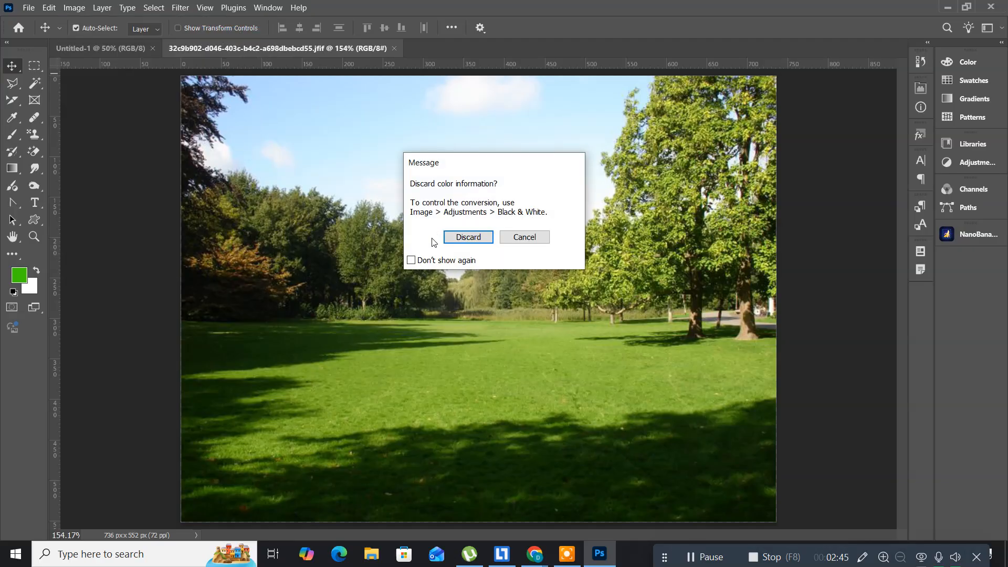
click(477, 238)
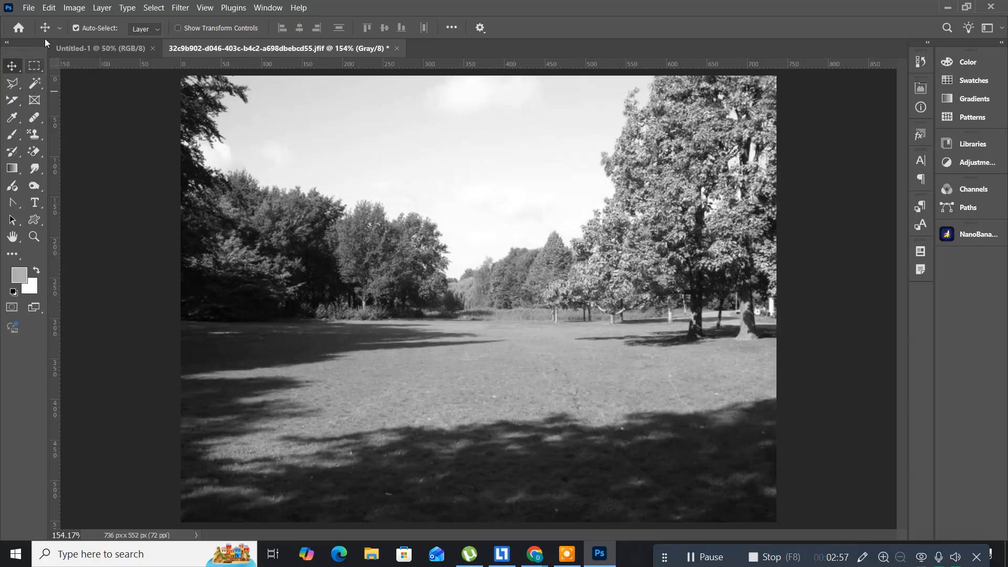
Convert the grayscale image to Bitmap mode using the 50% Threshold method, and undo that conversion.
click(73, 7)
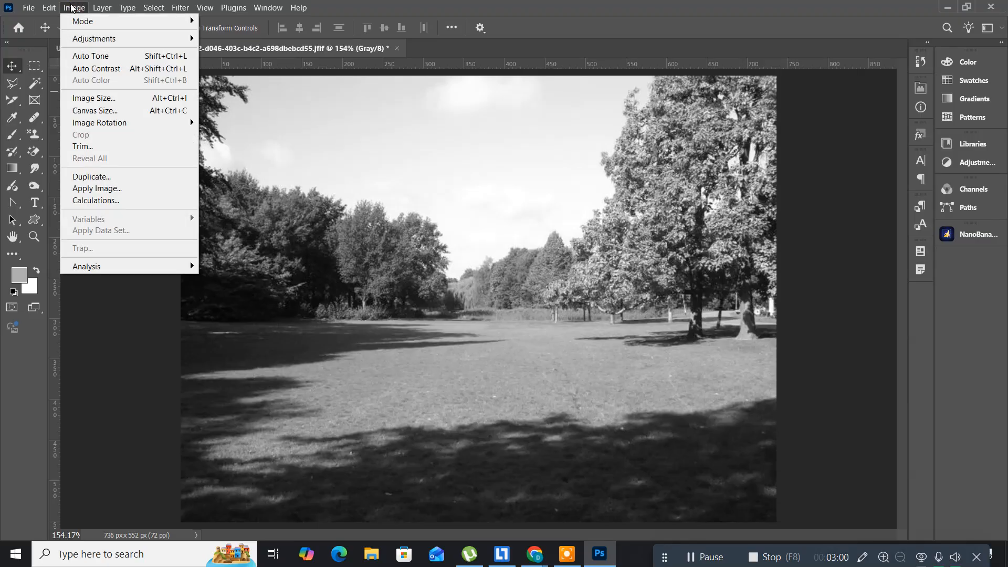
mouse_move(71, 23)
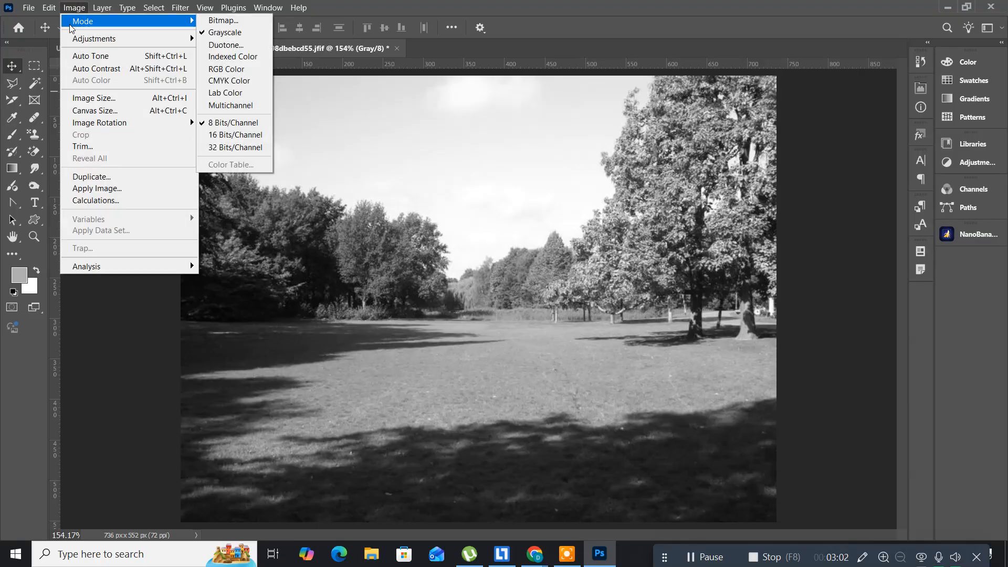
click(210, 21)
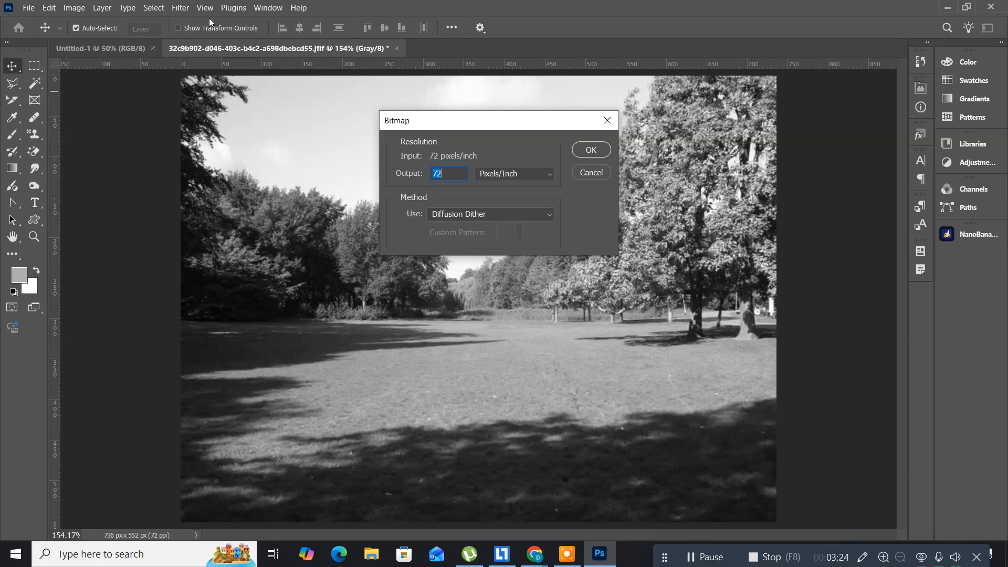
click(495, 214)
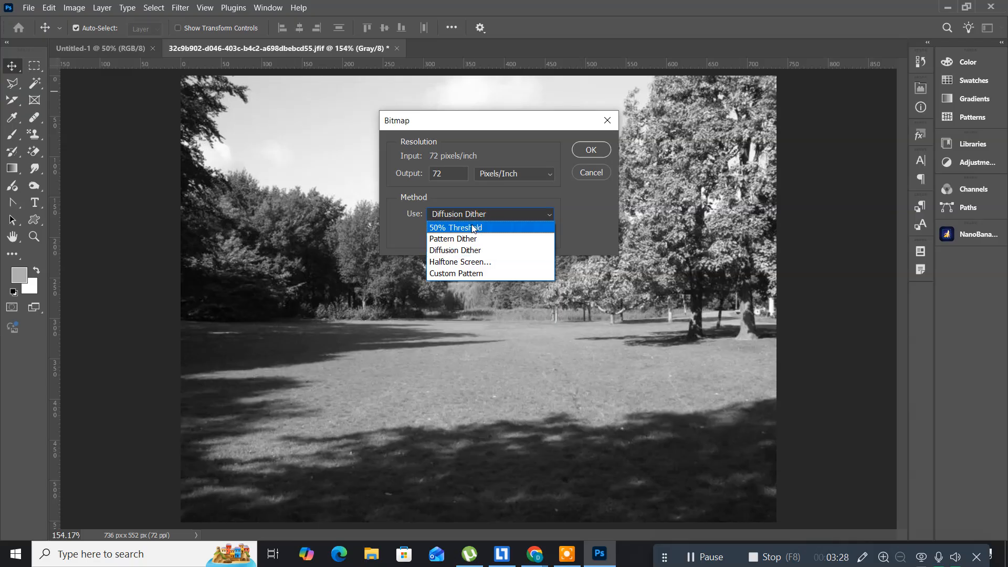
click(473, 228)
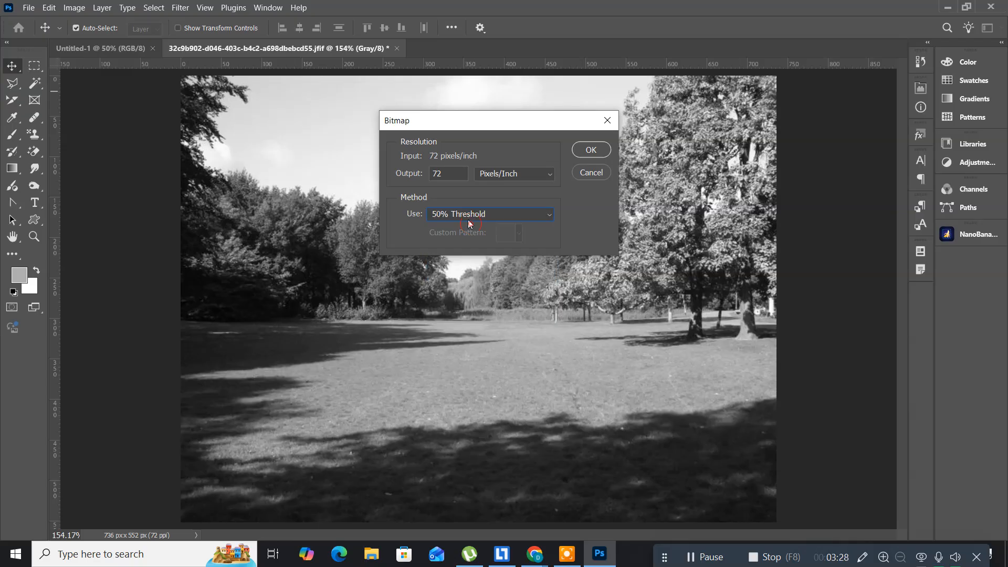
click(592, 150)
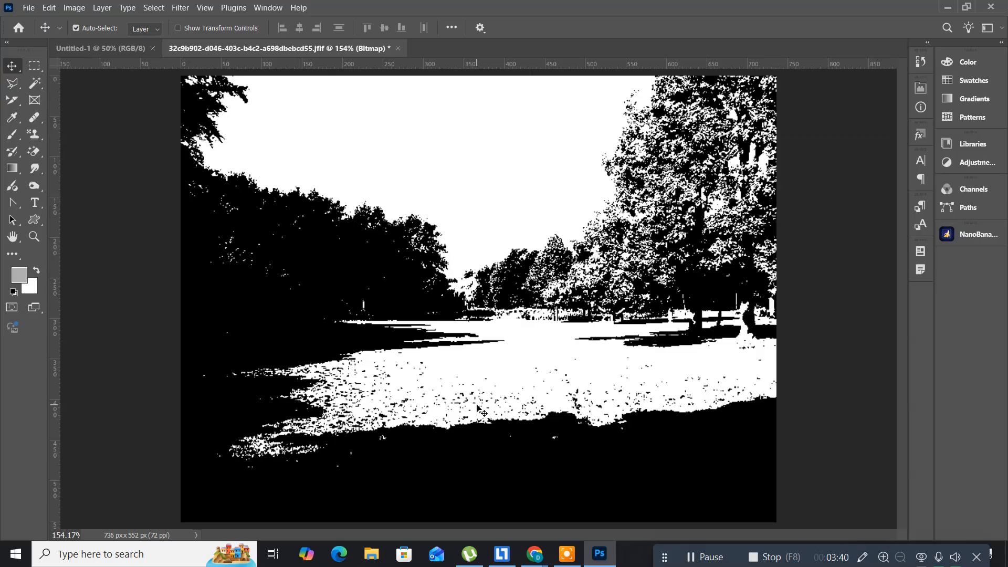
key(ctrl+z)
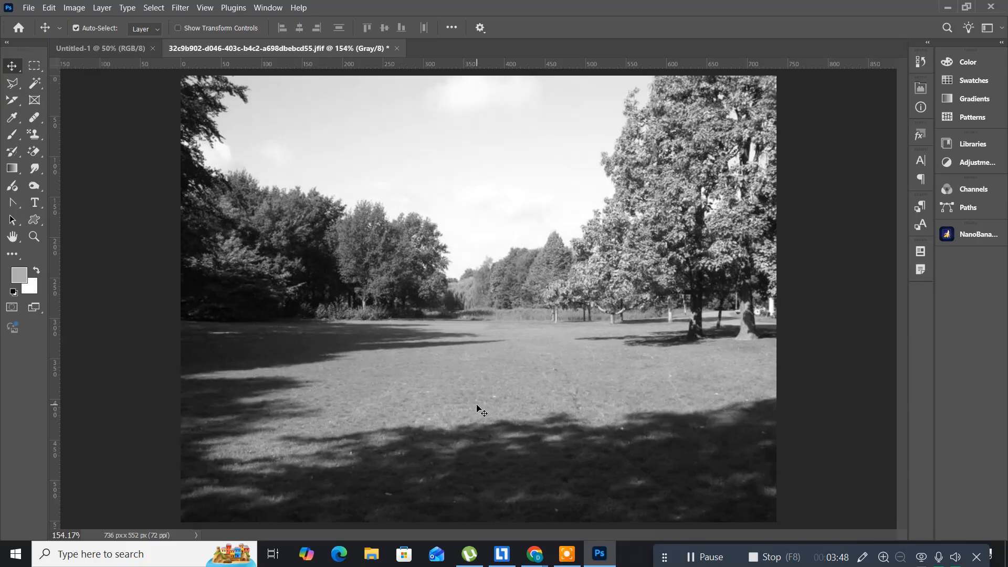
key(ctrl)
Start a Duotone mode conversion of the grayscale image and set its type to Duotone.
click(71, 8)
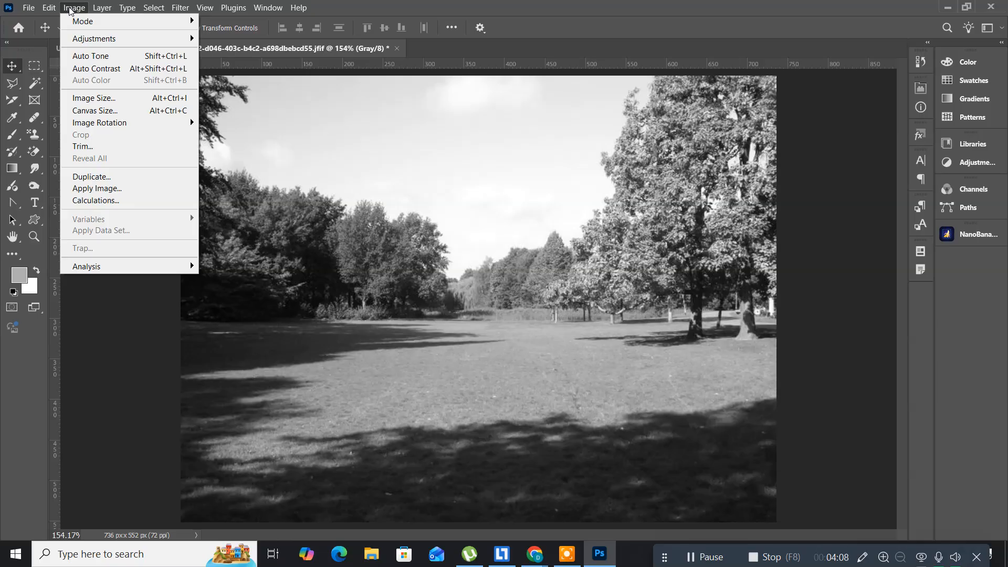
mouse_move(77, 25)
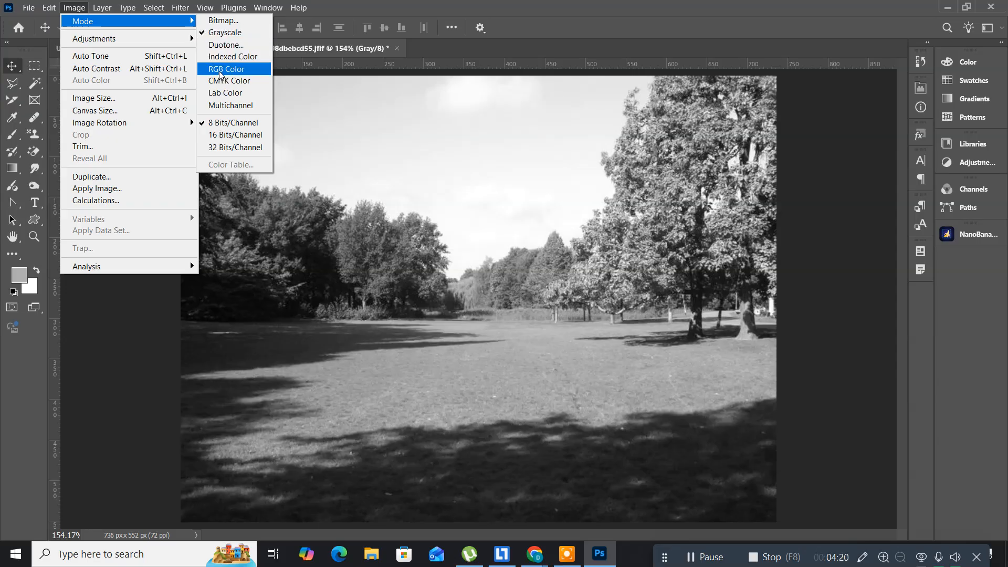
click(225, 47)
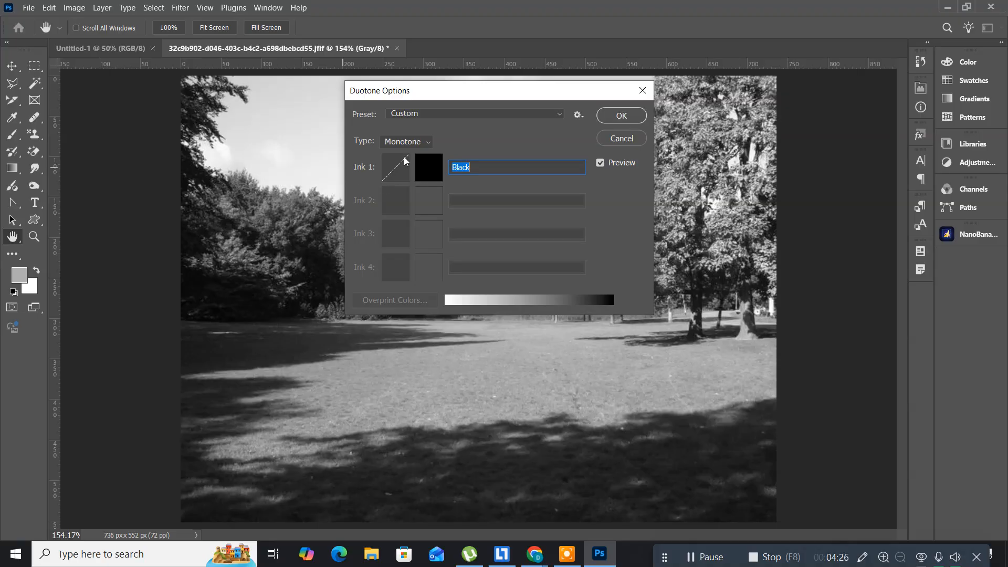
click(411, 143)
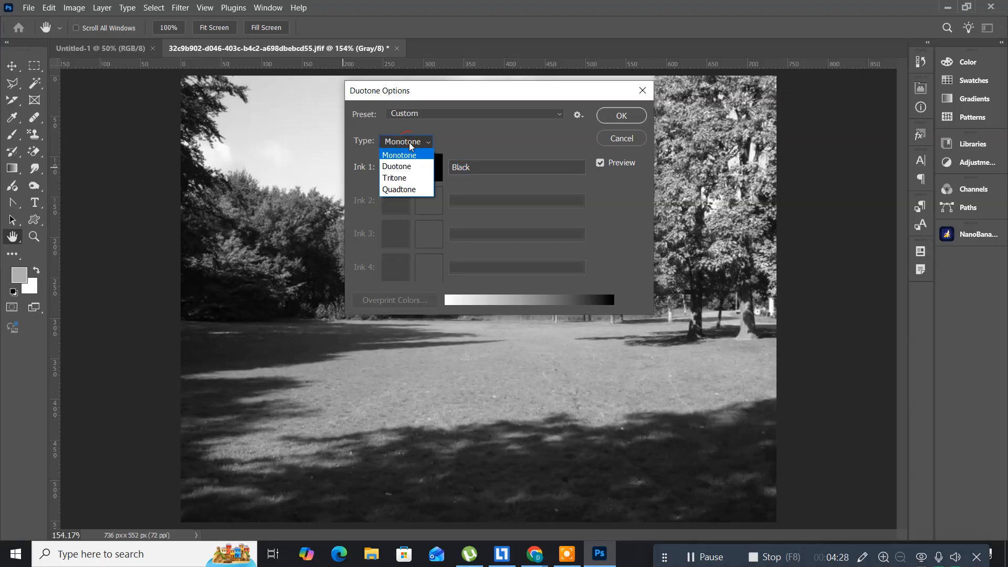
click(397, 167)
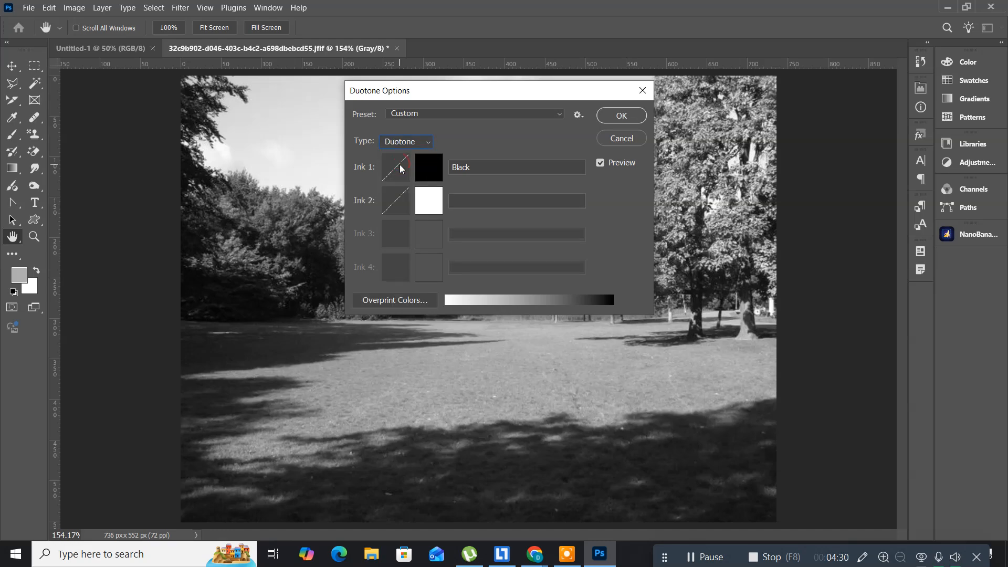
Set the Ink 2 color to green #398e0a and name that ink gr.
click(432, 202)
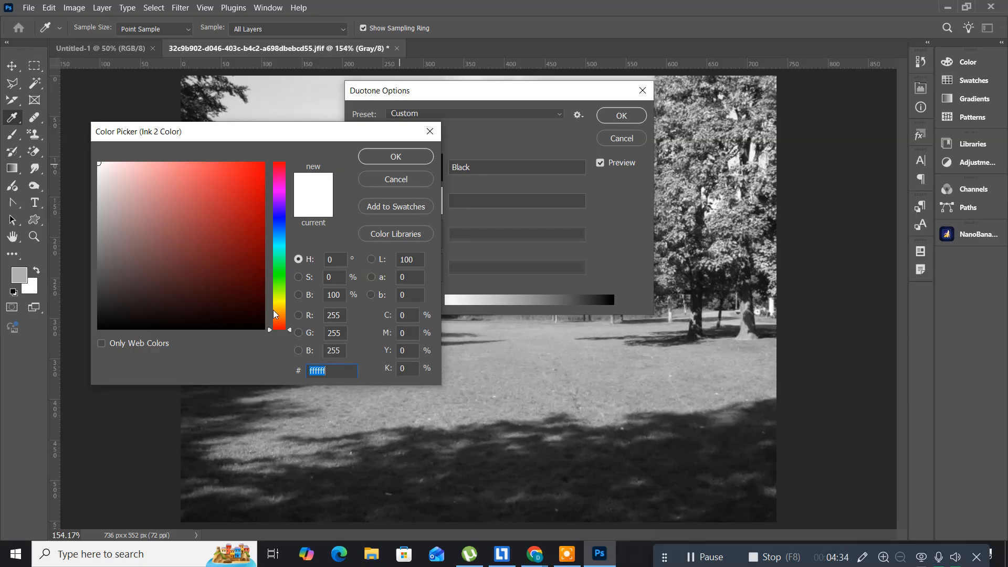
click(277, 282)
click(249, 252)
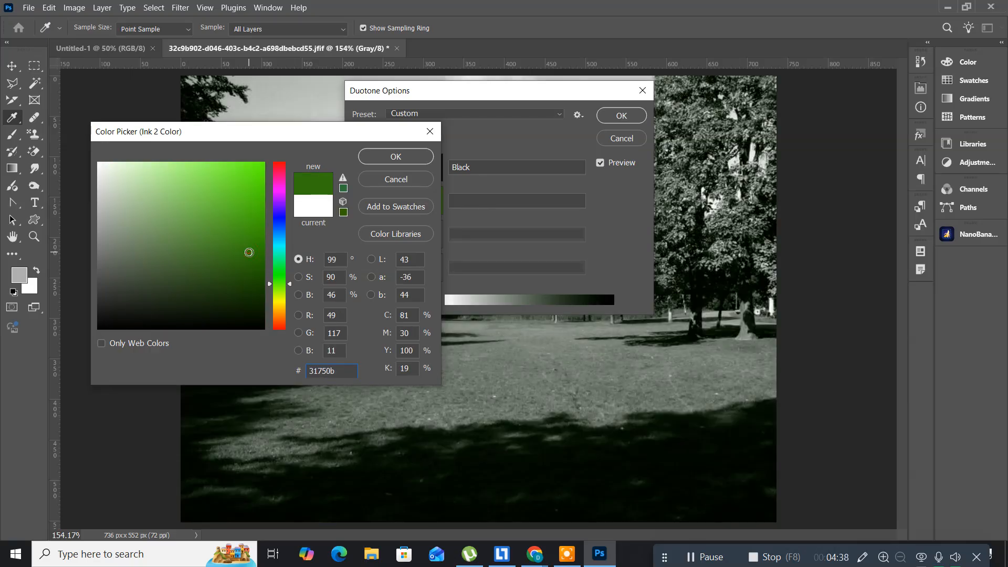
click(253, 215)
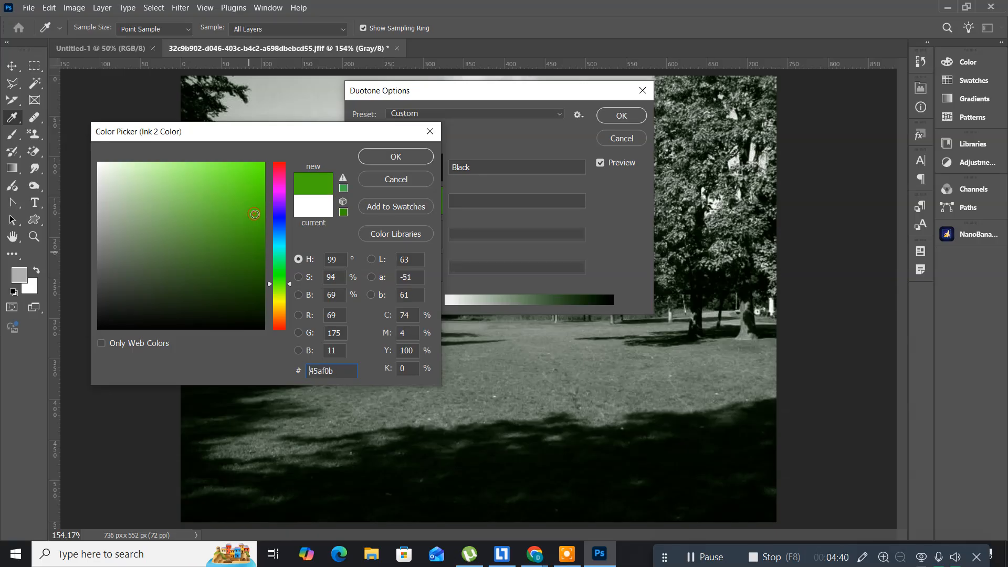
click(253, 236)
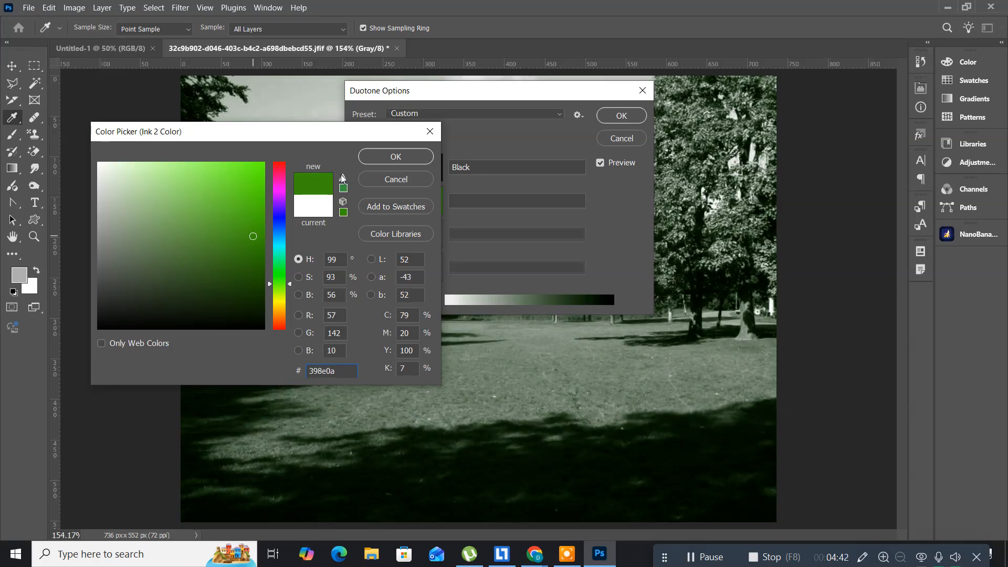
click(380, 160)
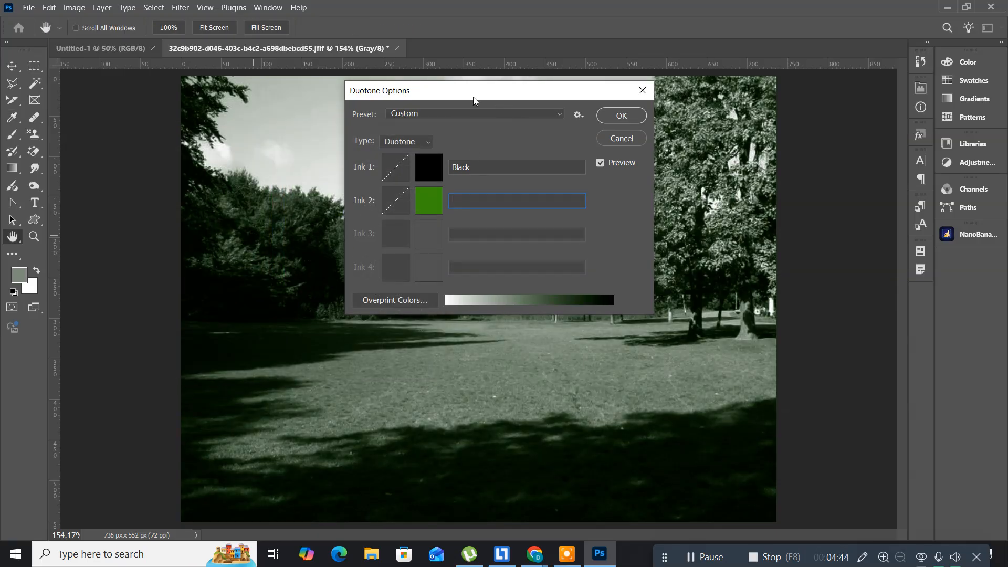
drag(468, 96, 655, 79)
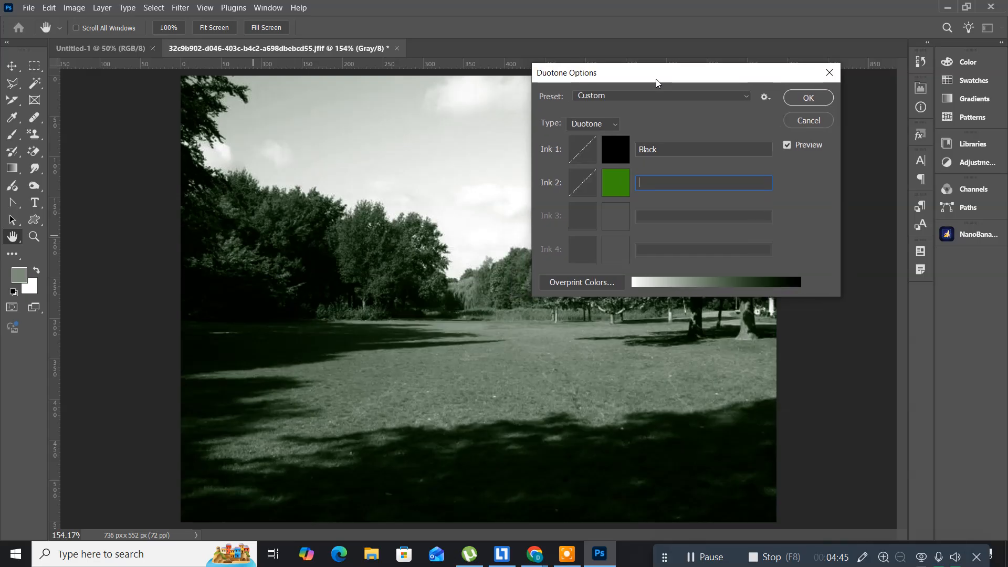
click(650, 183)
text(gr)
Cancel the duotone settings and undo the grayscale conversion of the park image.
click(802, 123)
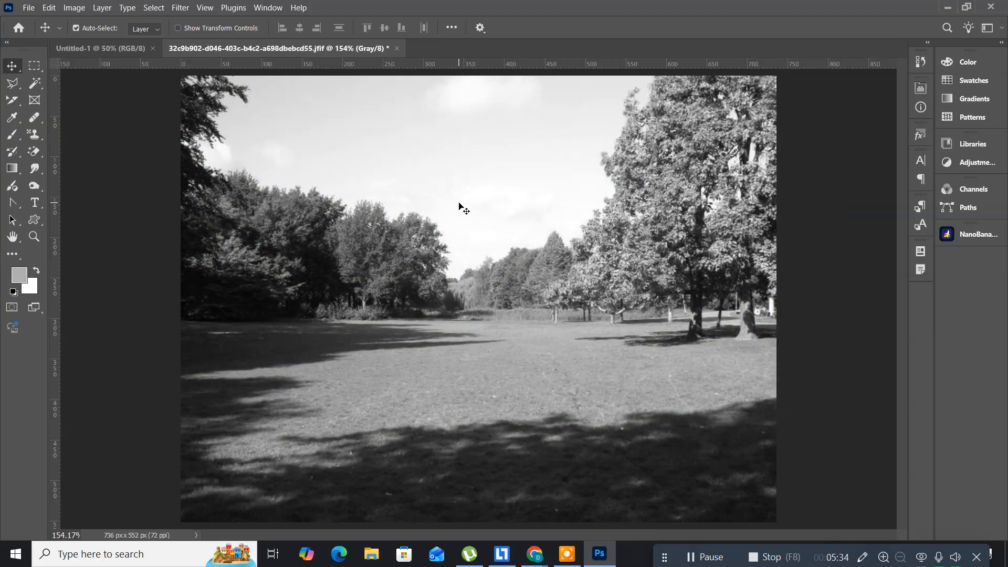
key(ctrl+z)
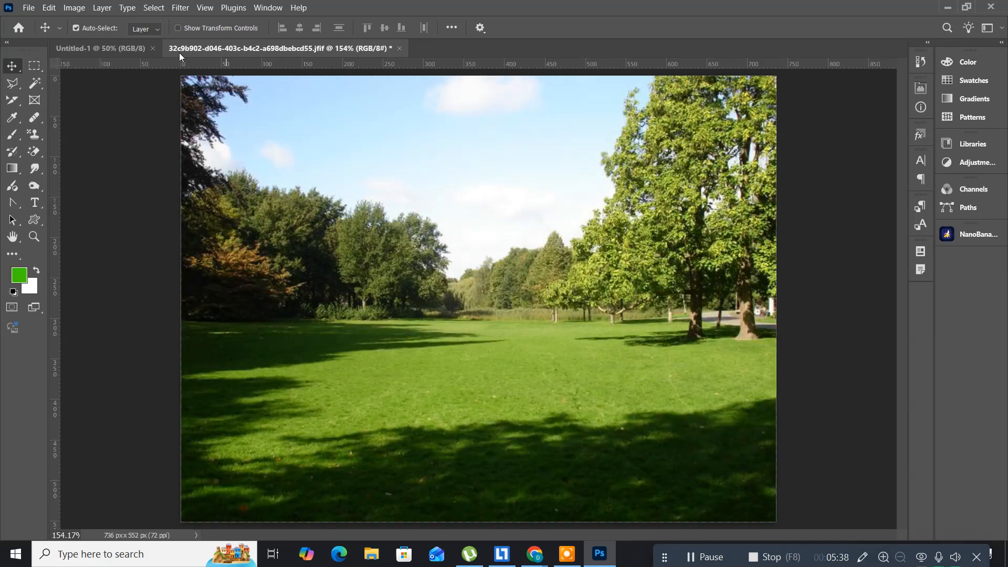
Float the park image in its own window, and try copying it onto the blank Untitled-1 canvas.
drag(181, 51, 363, 83)
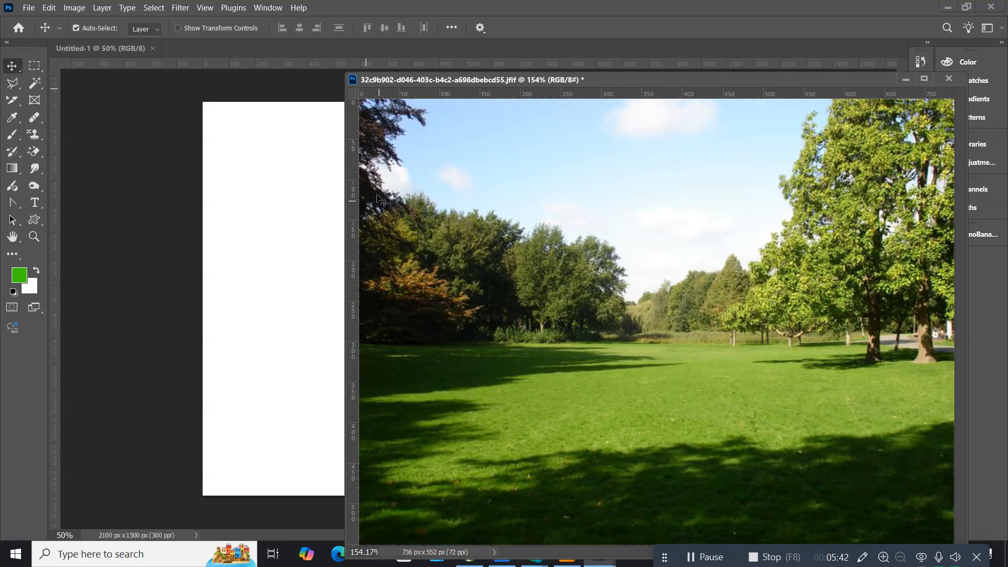
click(269, 225)
drag(269, 223, 267, 225)
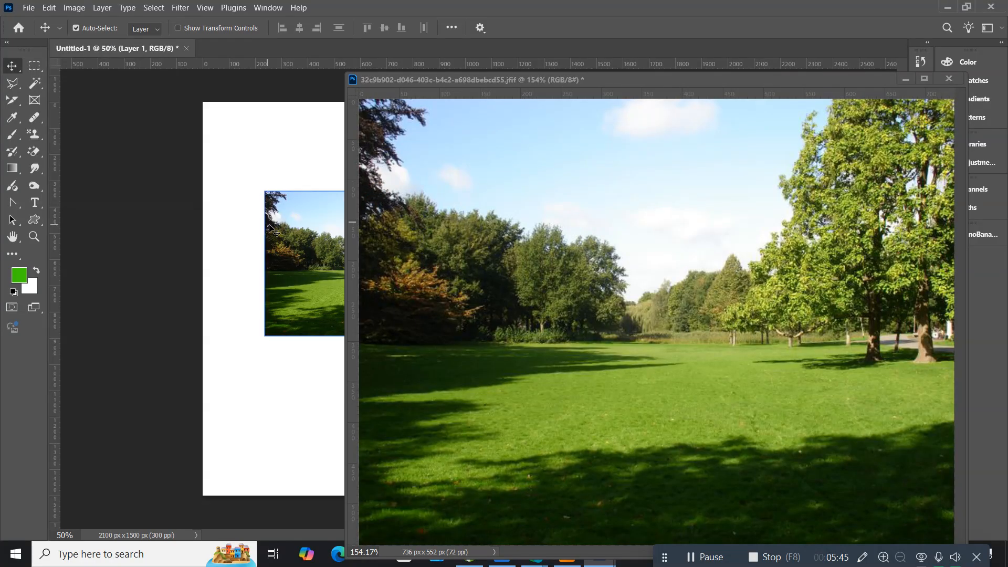
key(ctrl+z)
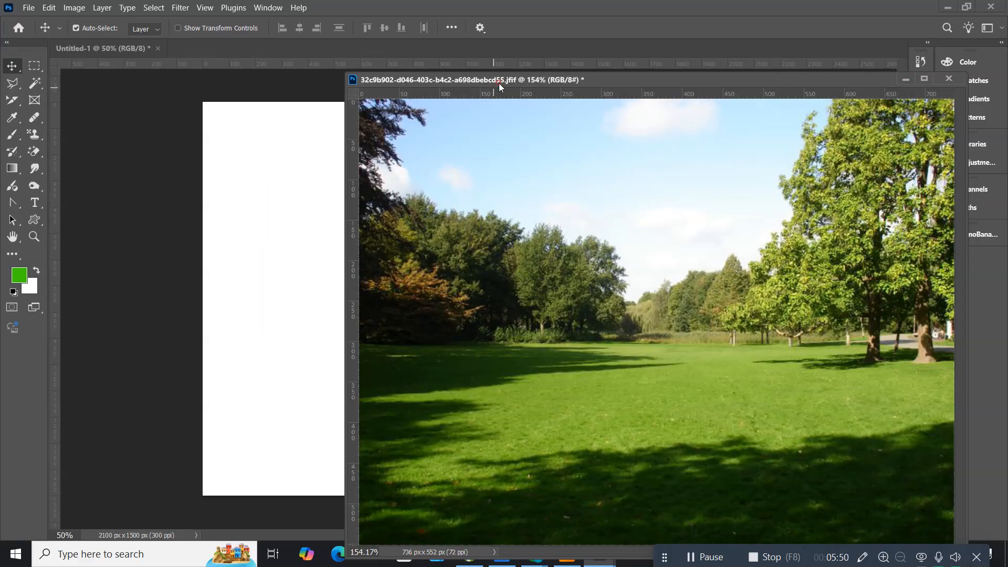
Convert the park image to Indexed Color mode with the Local (Selective) palette, 256 colors and Diffusion dither.
drag(499, 83, 401, 103)
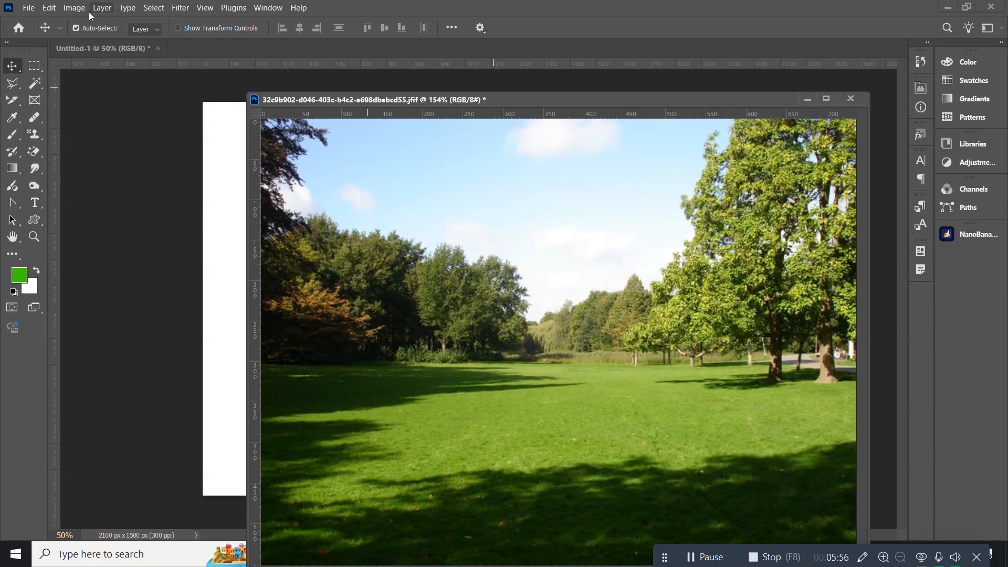
click(74, 10)
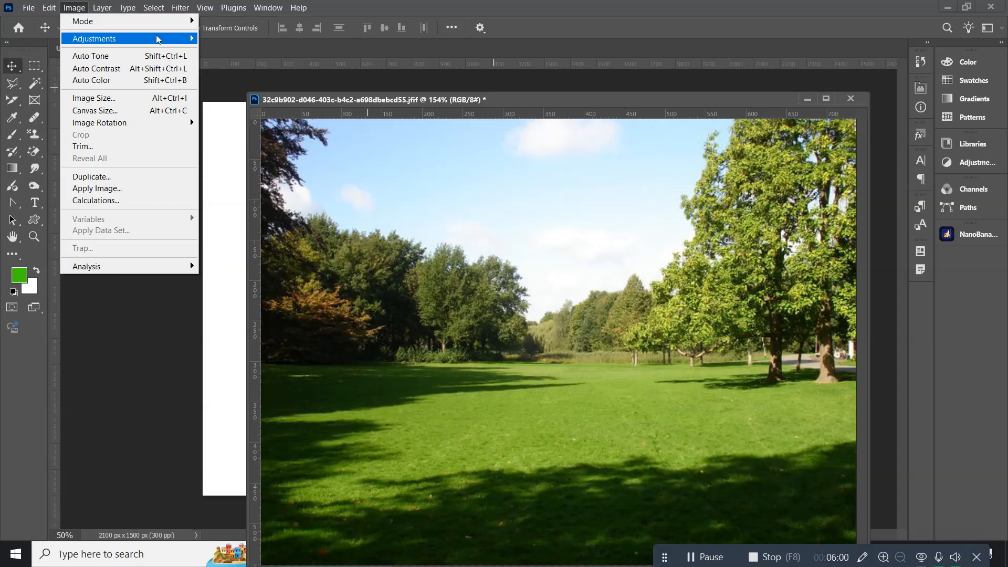
mouse_move(154, 34)
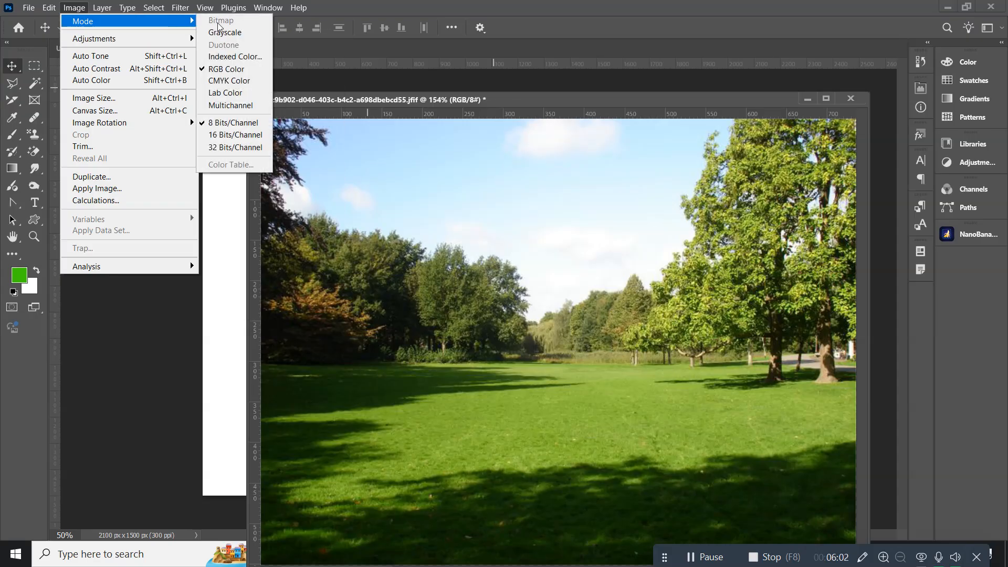
click(229, 59)
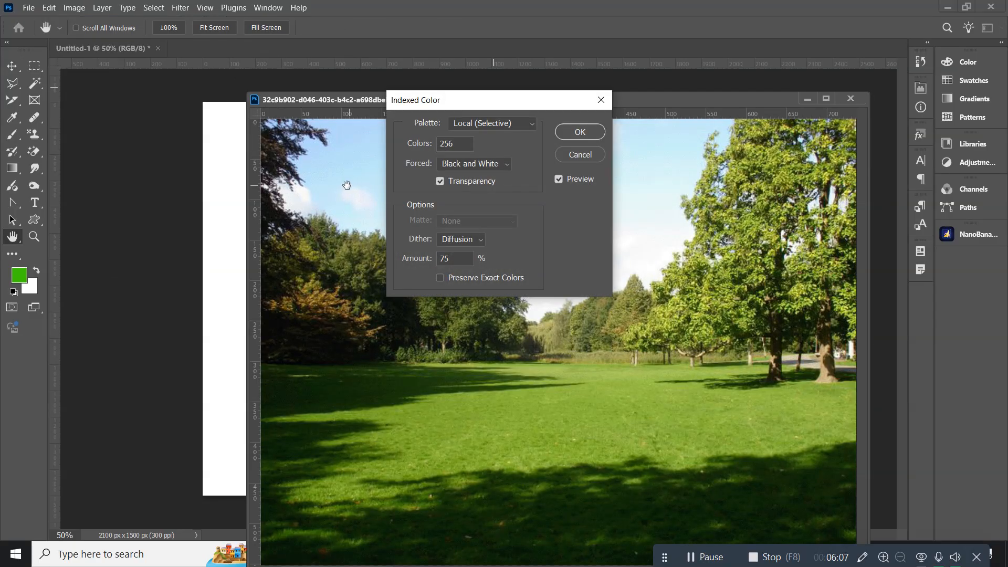
click(572, 136)
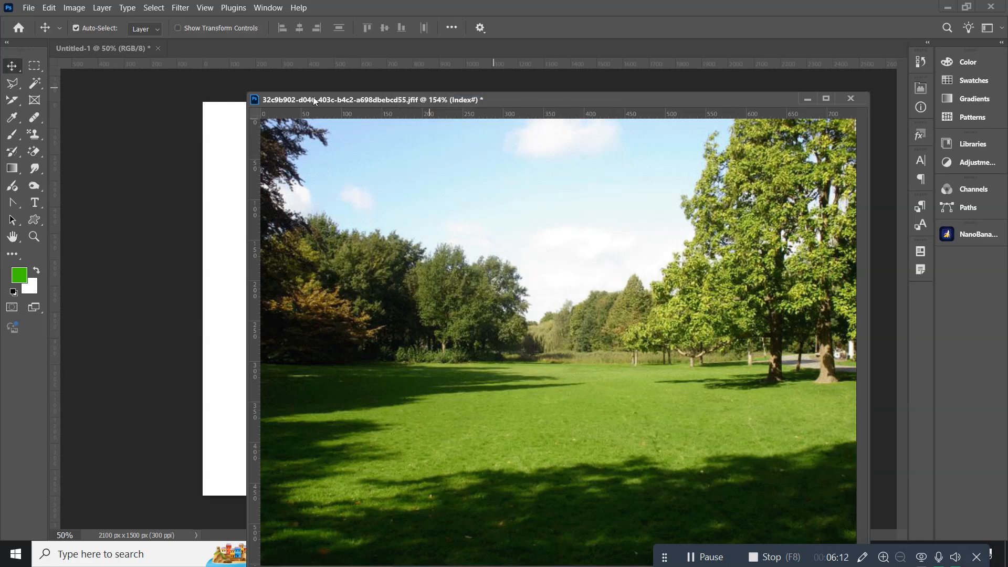
Try copying the indexed-color park image onto the blank Untitled-1 canvas.
drag(330, 100, 525, 128)
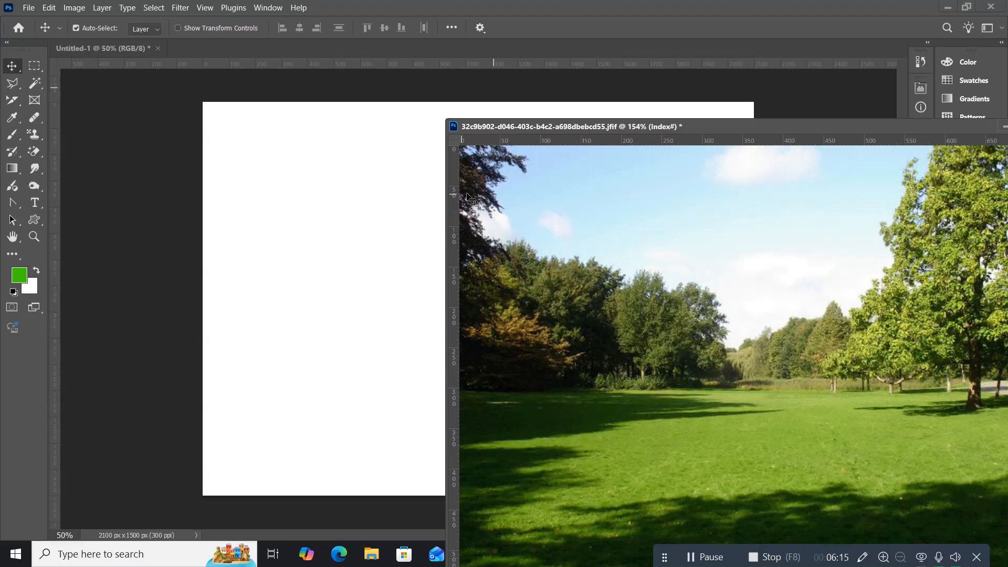
drag(467, 194, 313, 281)
drag(466, 125, 345, 115)
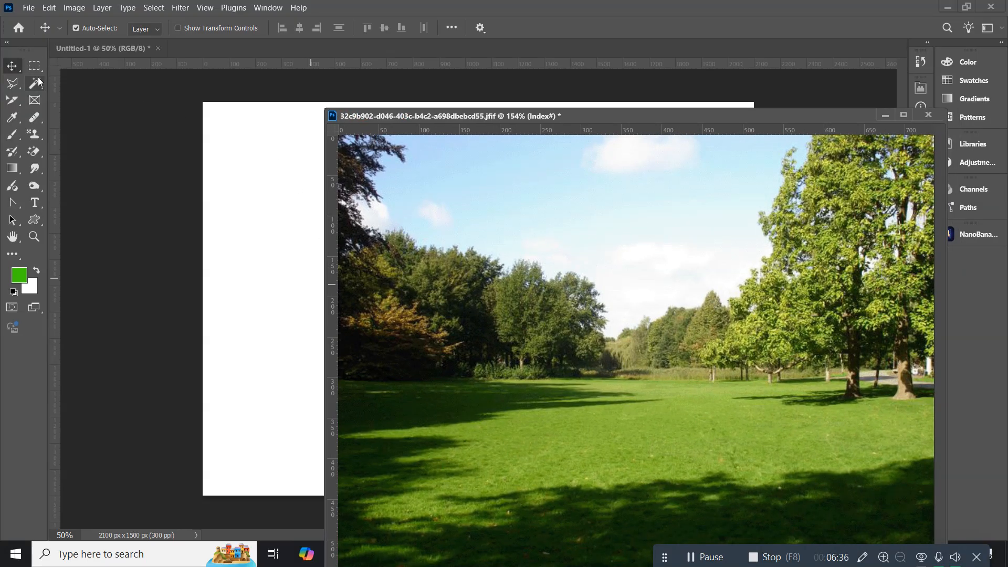
Convert the indexed park image back to RGB Color mode.
click(75, 9)
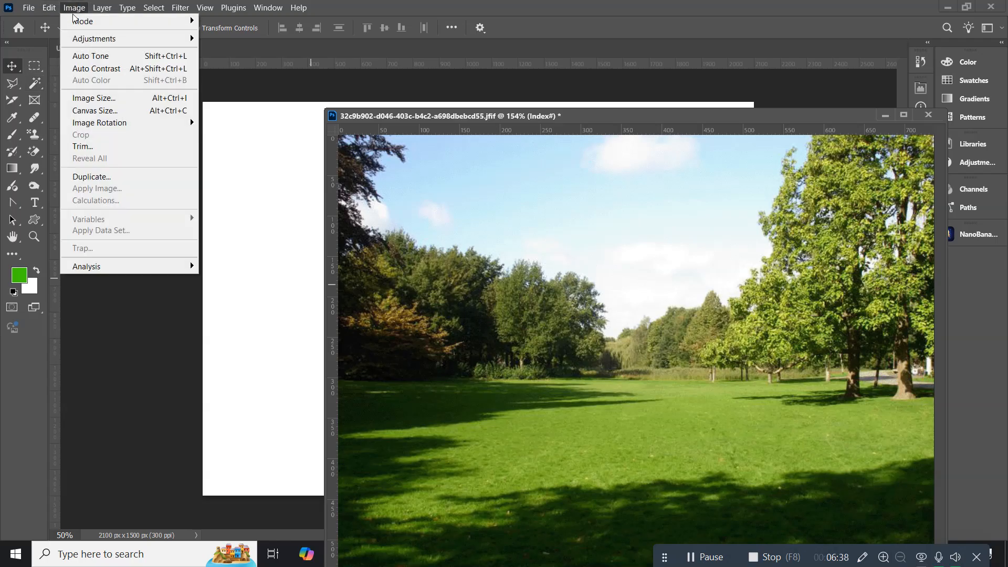
mouse_move(76, 21)
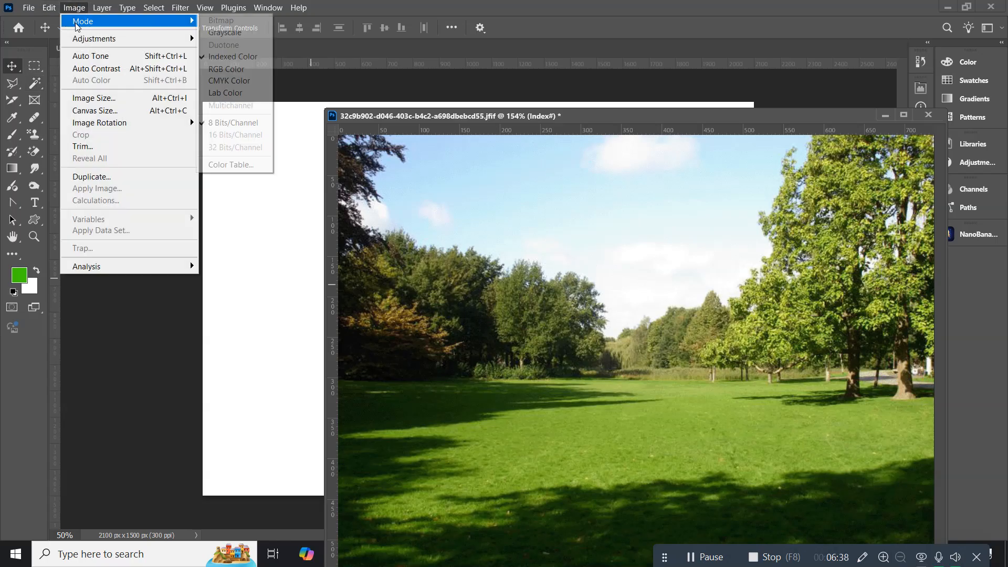
click(225, 70)
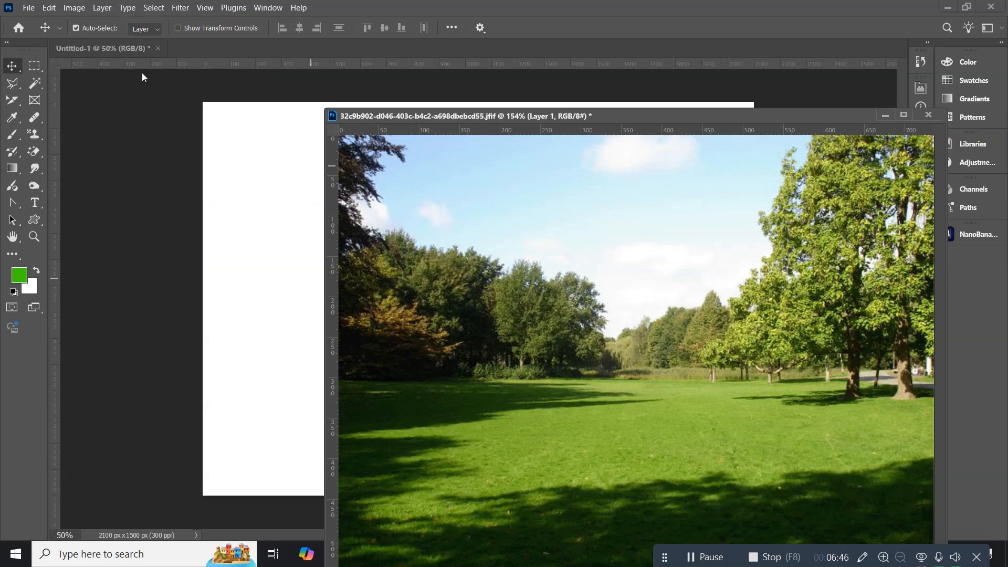
Convert the park image to CMYK Color mode, accepting the U.S. Web Coated (SWOP) v2 profile.
click(74, 8)
mouse_move(77, 22)
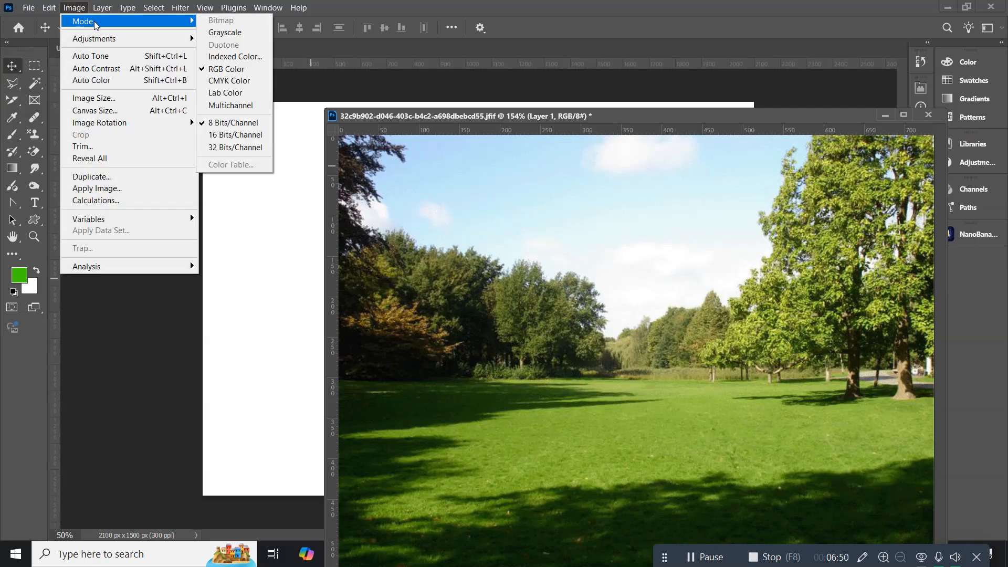
click(249, 83)
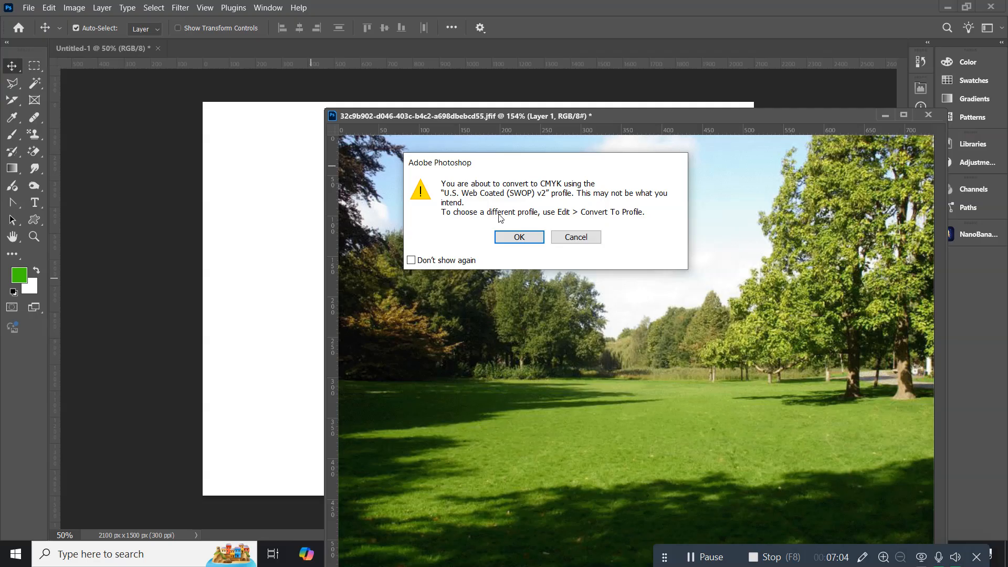
click(519, 238)
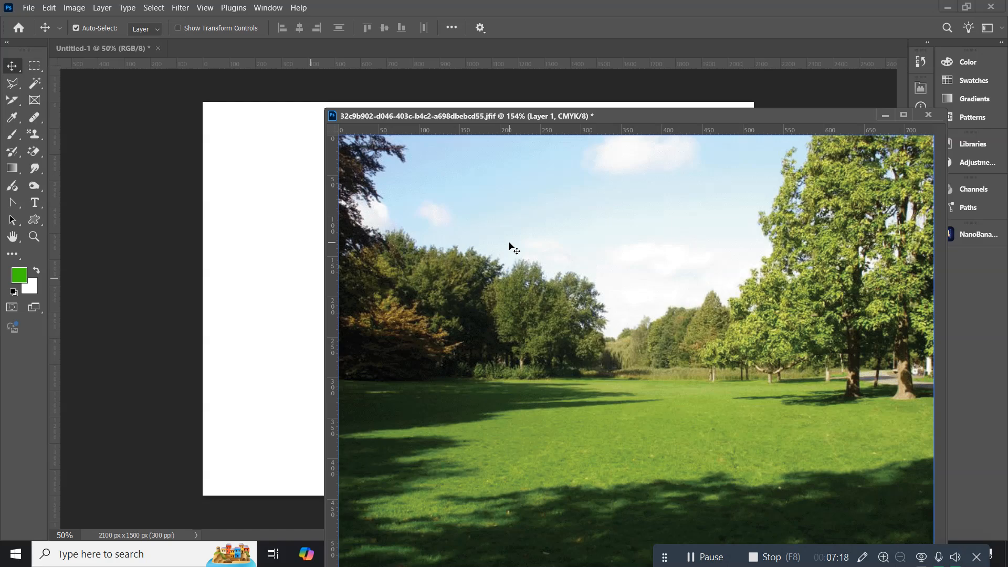
click(699, 563)
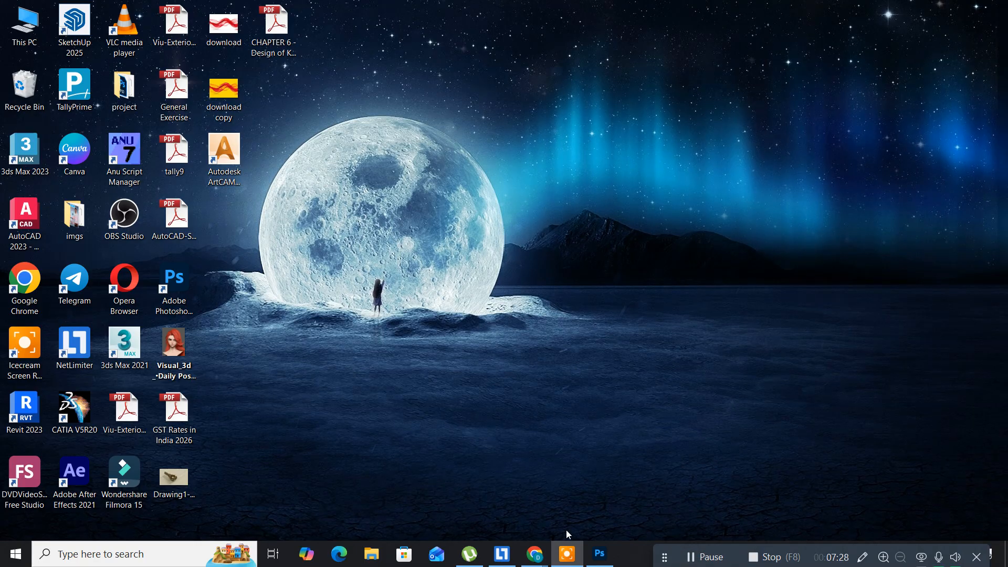
click(600, 554)
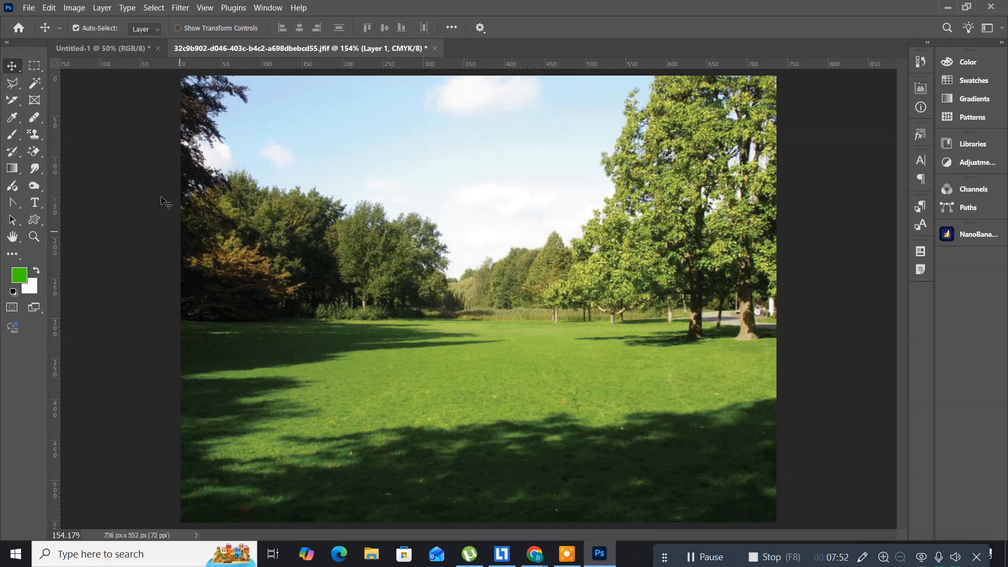
Apply a Brightness/Contrast adjustment with brightness 34 to the park image, comparing it with the preview off and on.
click(72, 12)
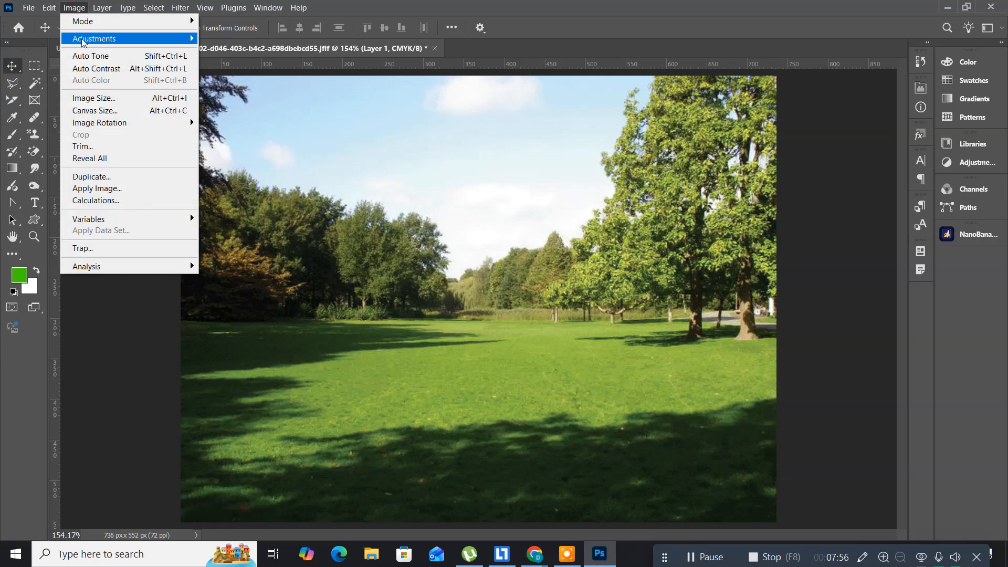
mouse_move(82, 43)
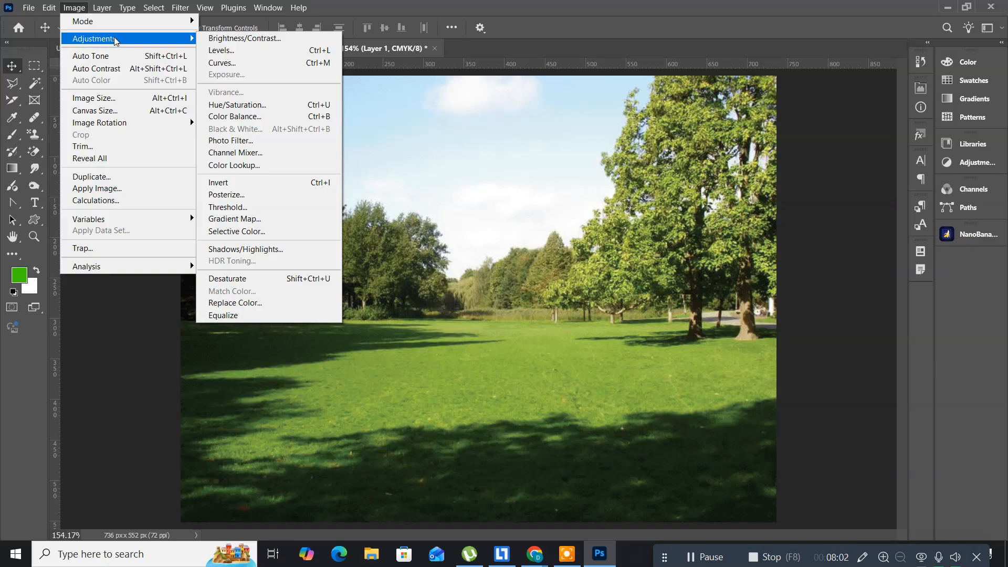
click(227, 40)
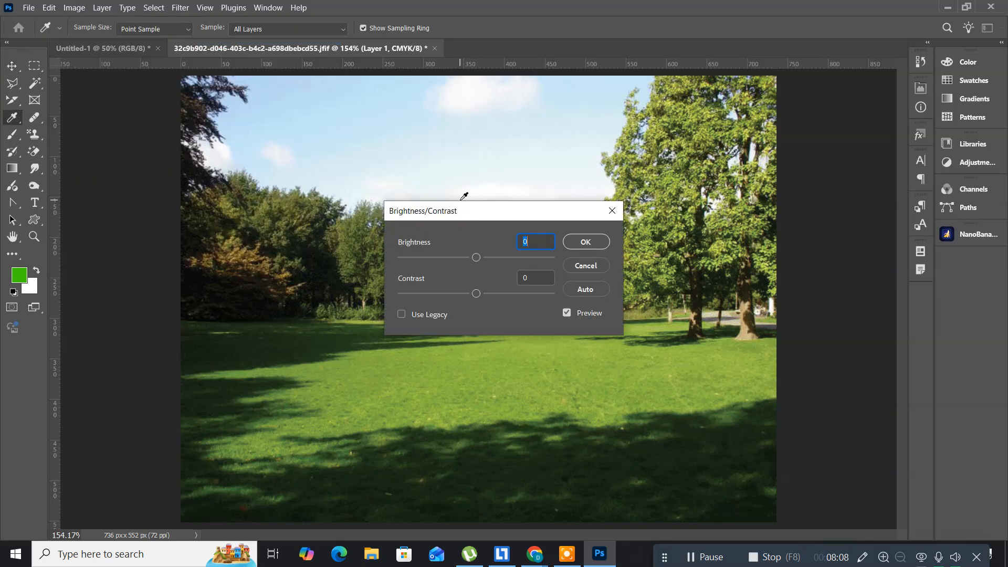
drag(454, 215, 457, 319)
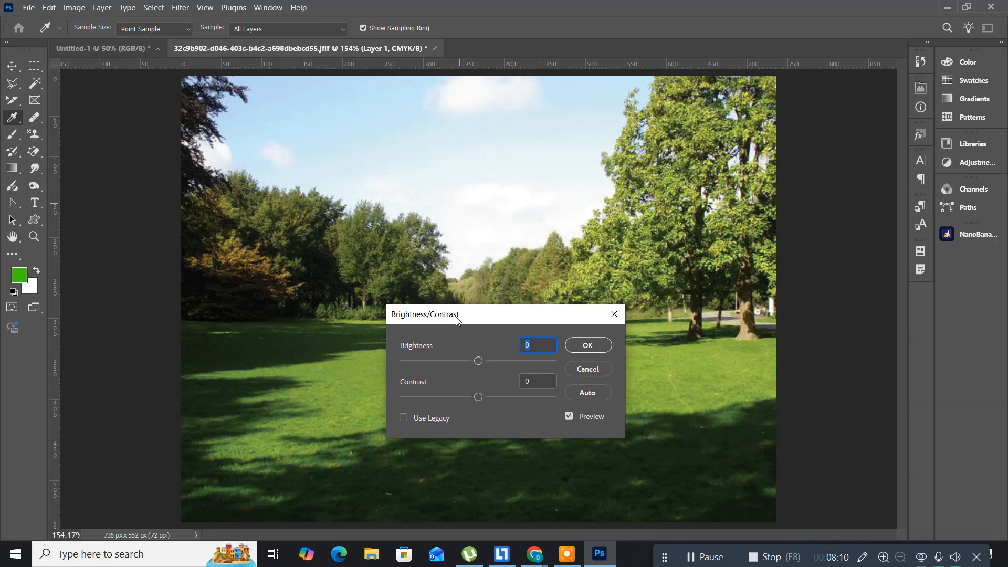
click(478, 361)
drag(484, 361, 492, 363)
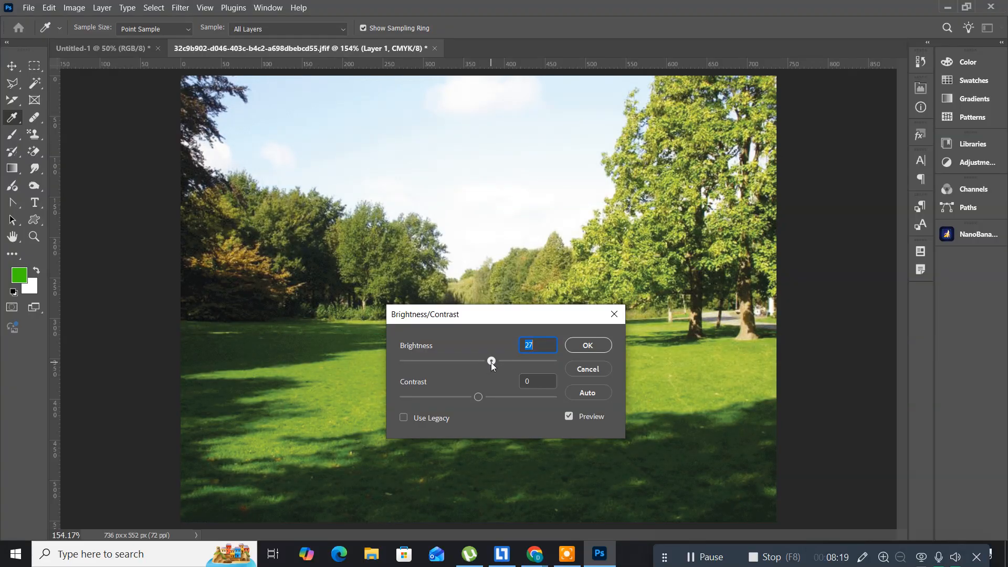
drag(492, 362, 495, 362)
click(568, 416)
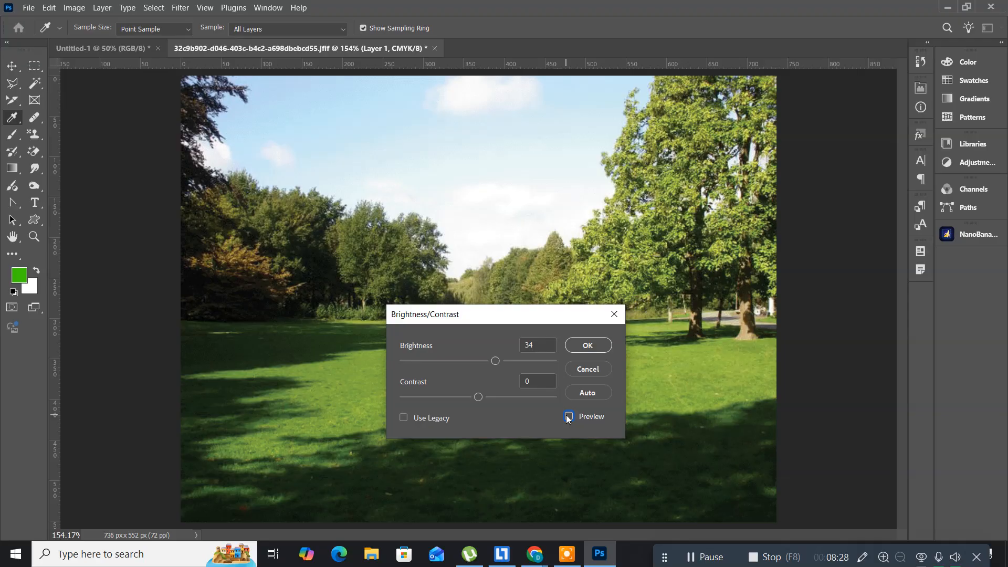
click(568, 417)
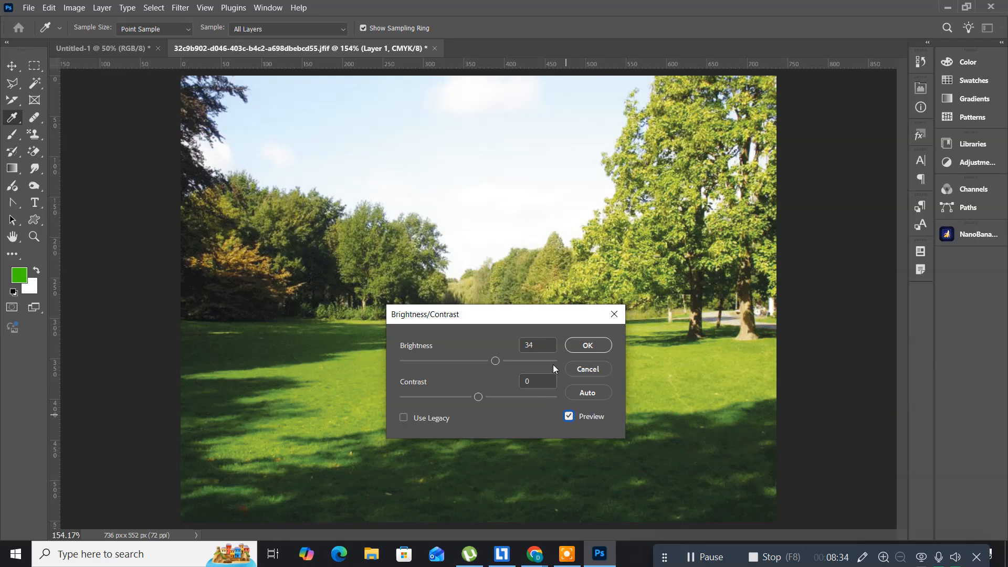
click(586, 349)
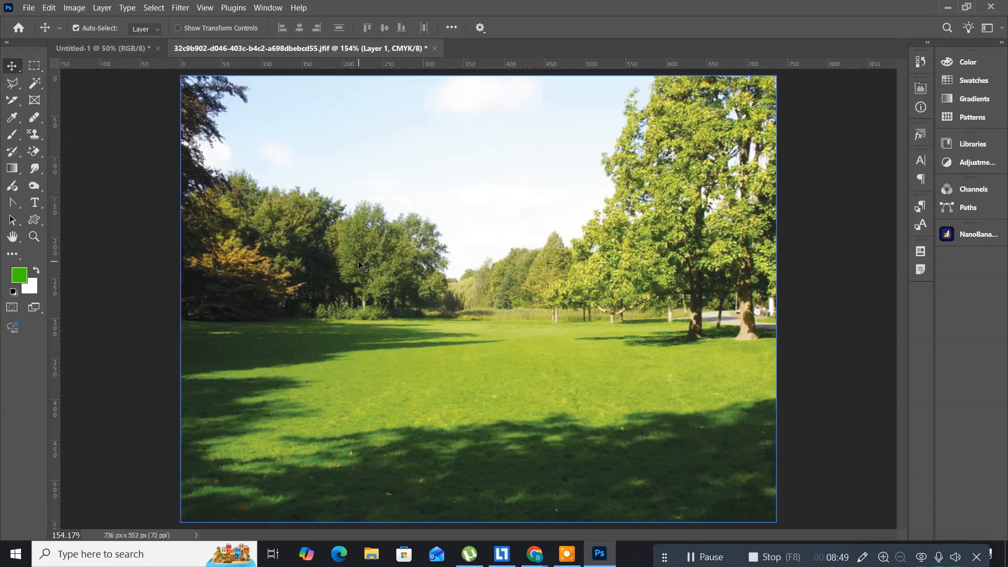
Close the park image without saving its changes.
click(433, 48)
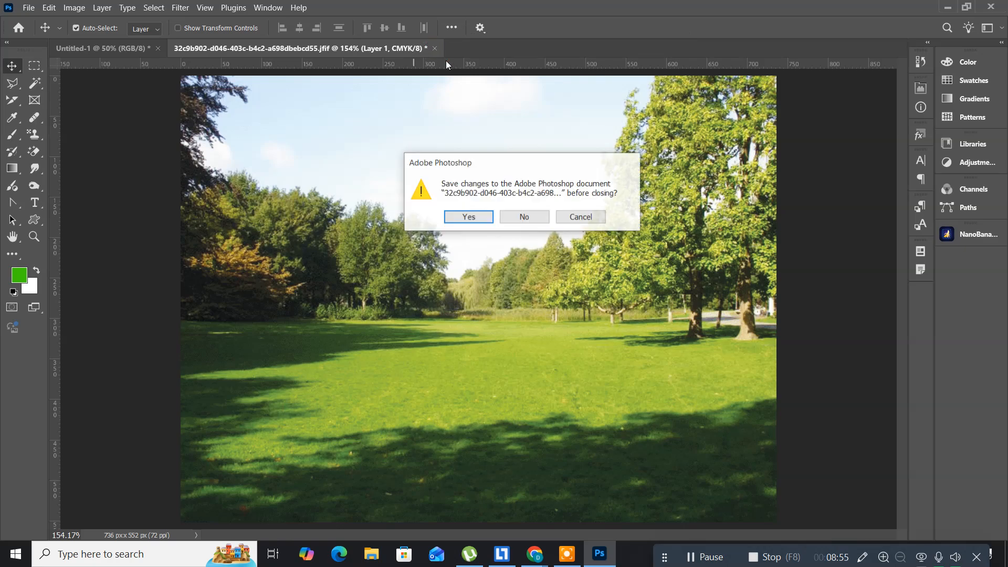
click(524, 215)
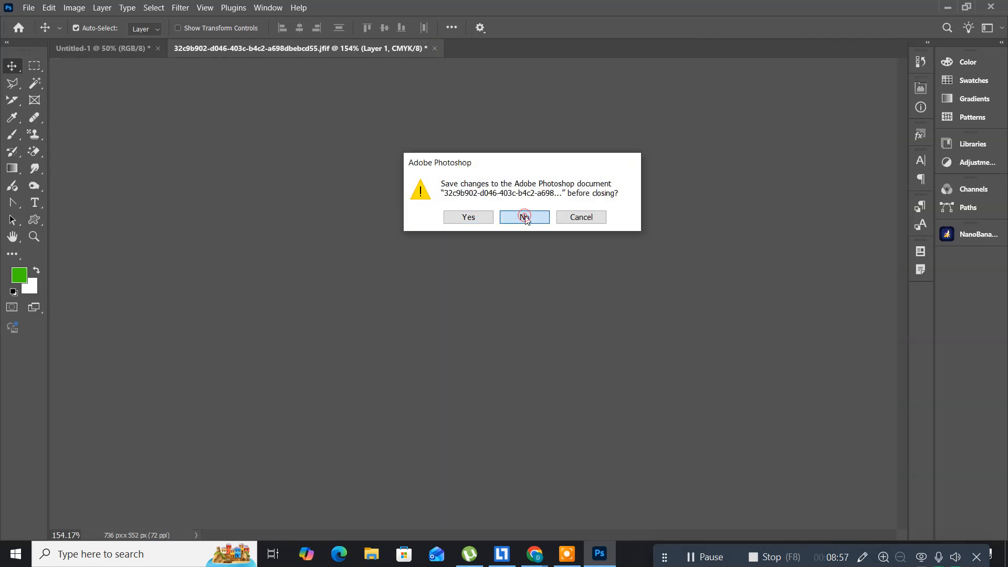
Start opening an image file and browse New Volume (D:) for the photoshopallimages folder.
click(26, 9)
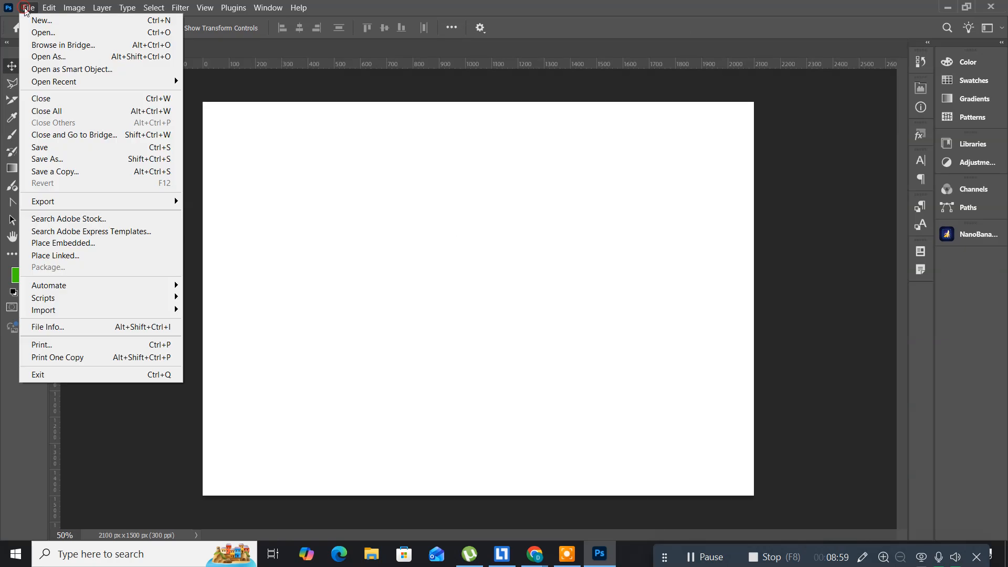
click(36, 36)
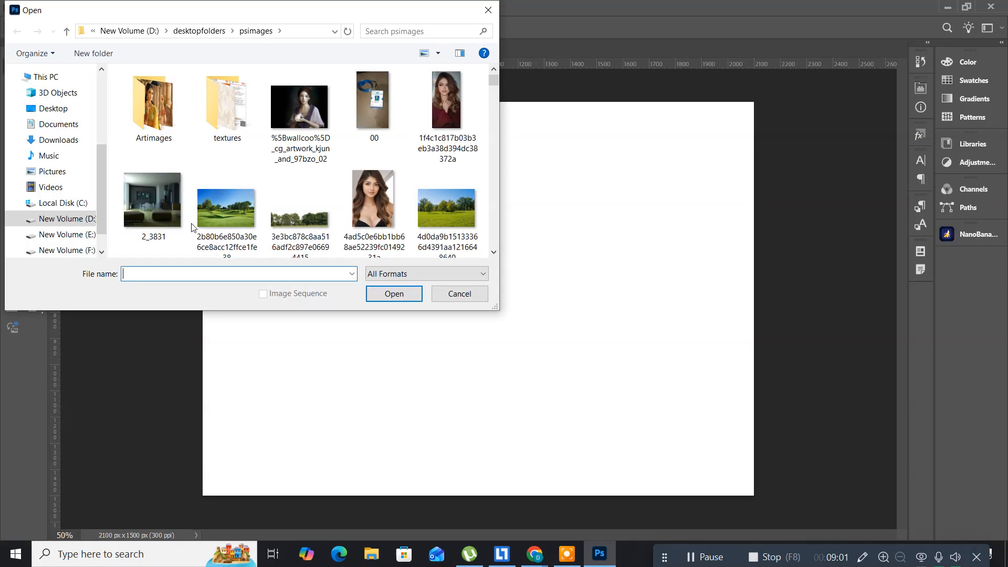
click(58, 218)
scroll(257, 183, down, 3)
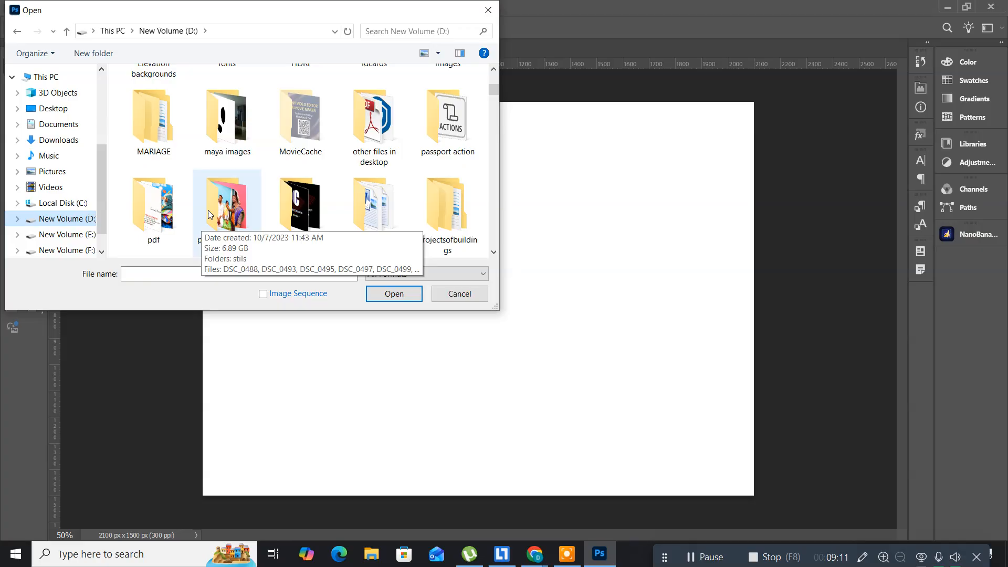
scroll(208, 210, down, 1)
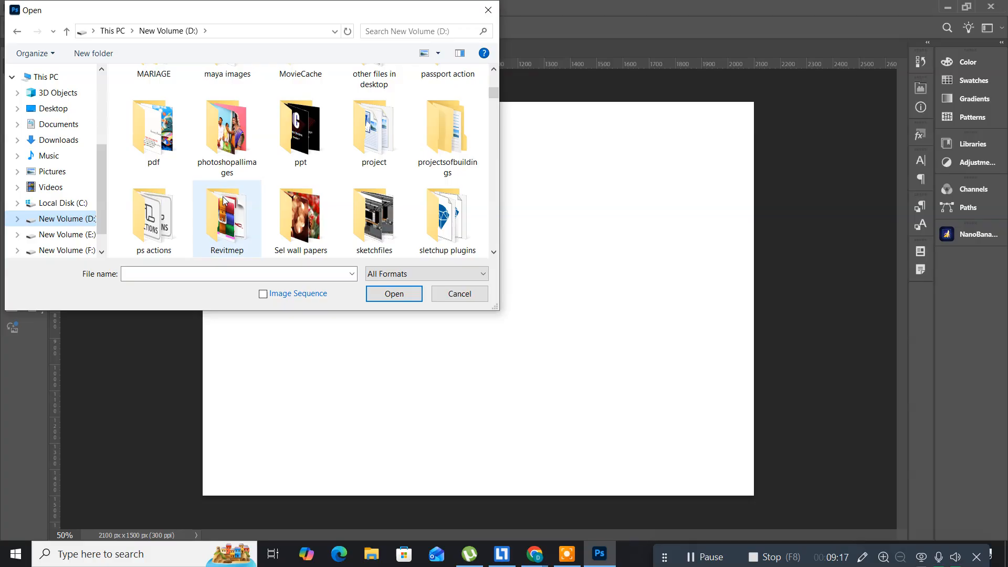
scroll(223, 200, up, 1)
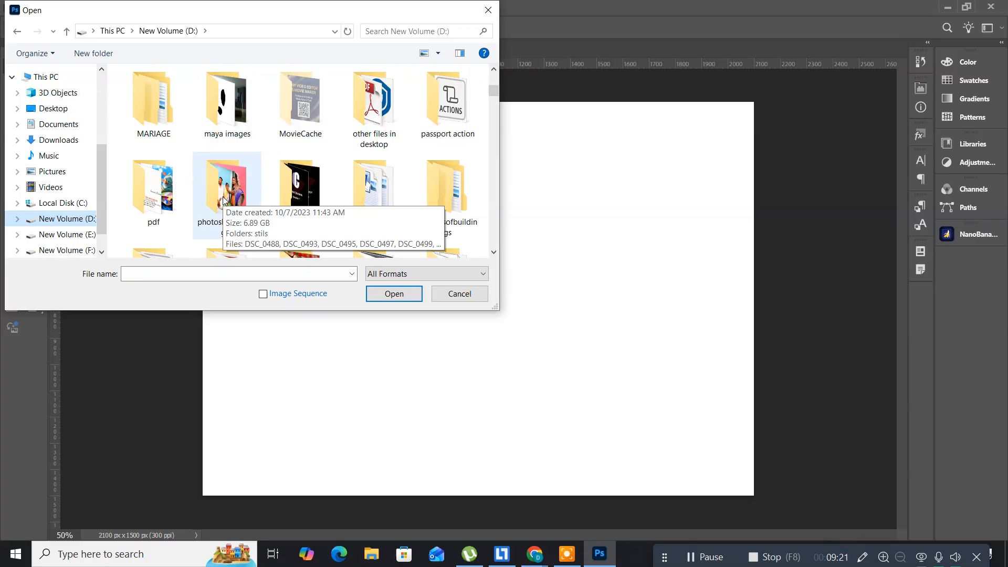
scroll(223, 200, up, 1)
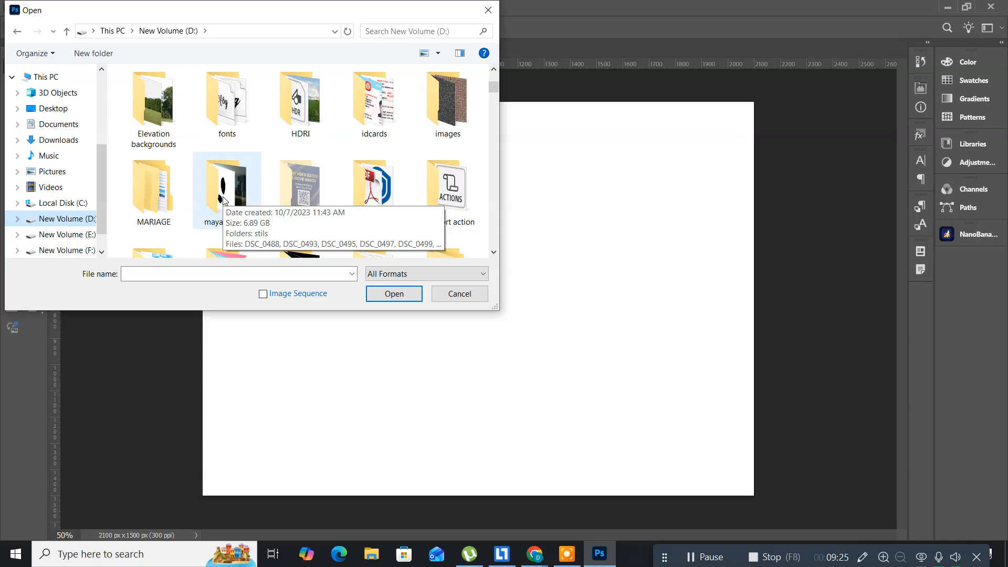
scroll(223, 200, down, 1)
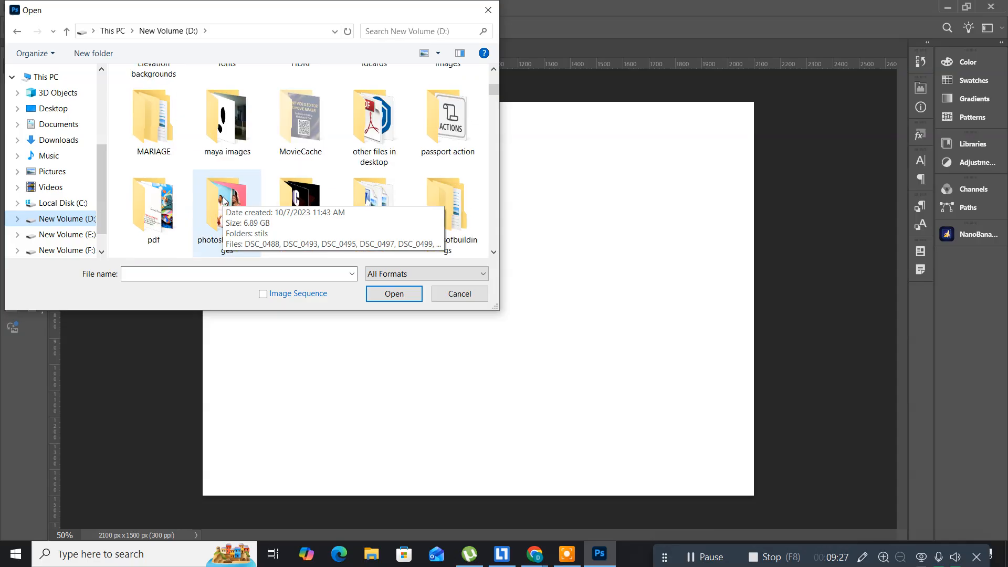
scroll(224, 200, down, 1)
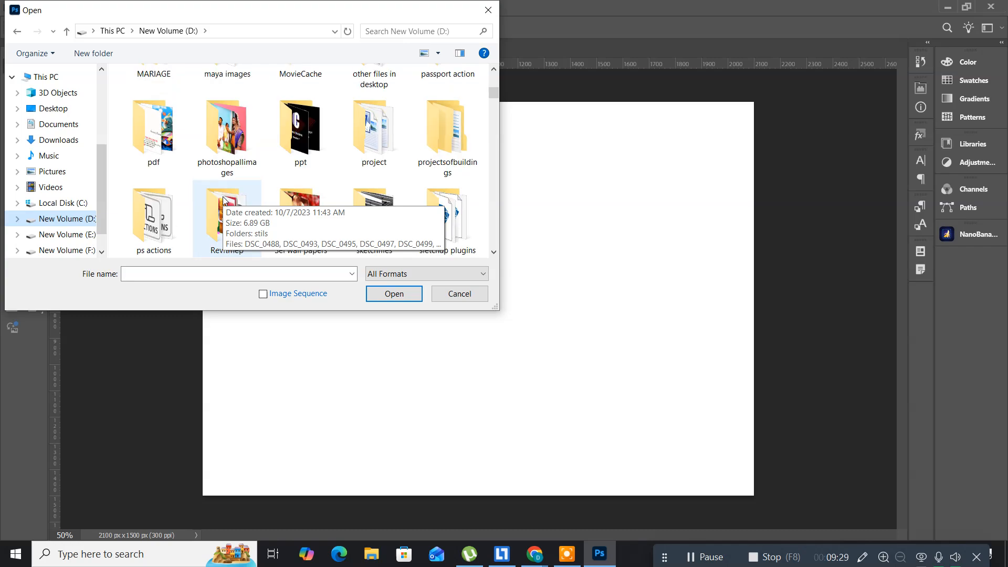
Open the couple photo DSC_7743.JPG from the stils subfolder of photoshopallimages.
click(227, 128)
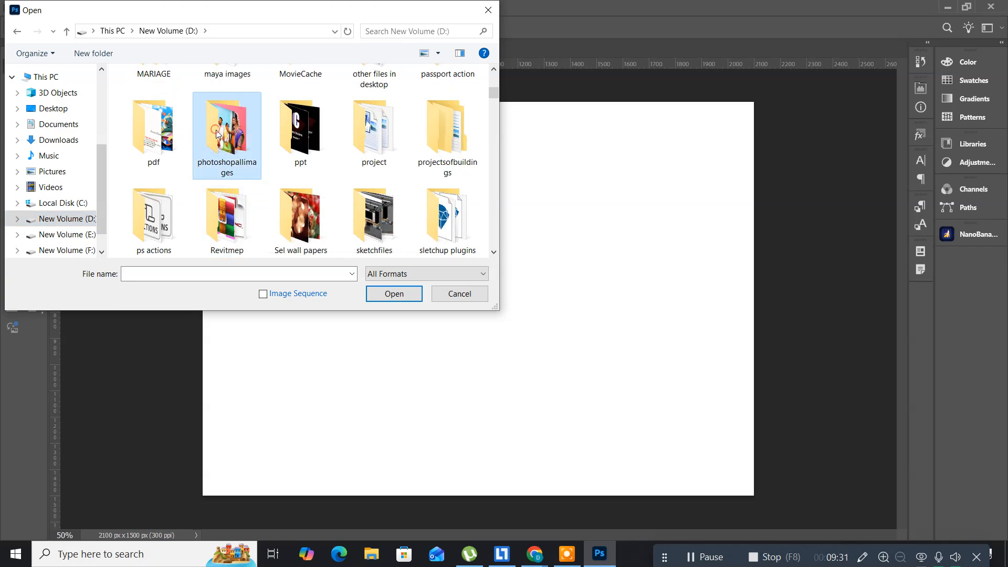
double_click(227, 129)
double_click(130, 103)
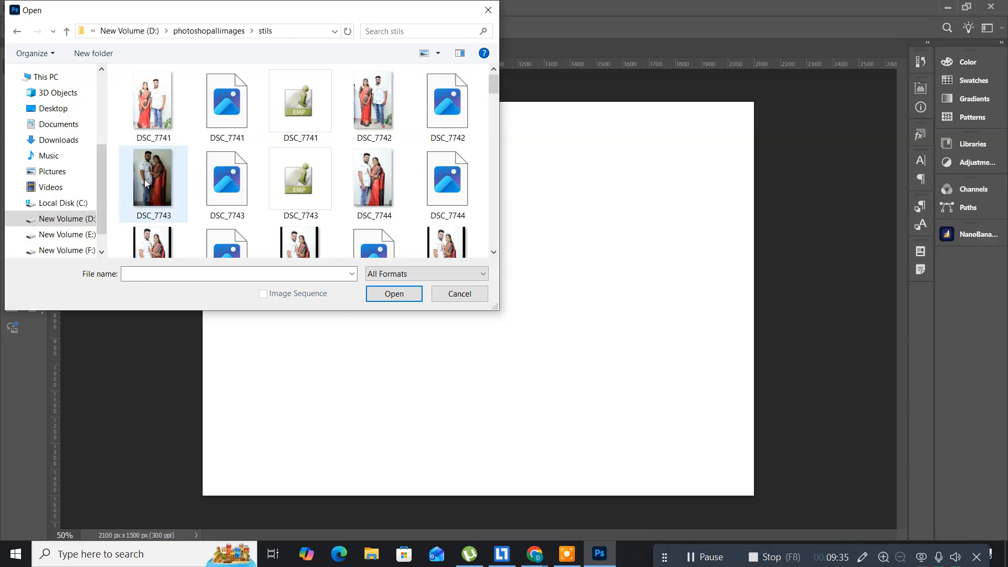
click(147, 182)
double_click(146, 181)
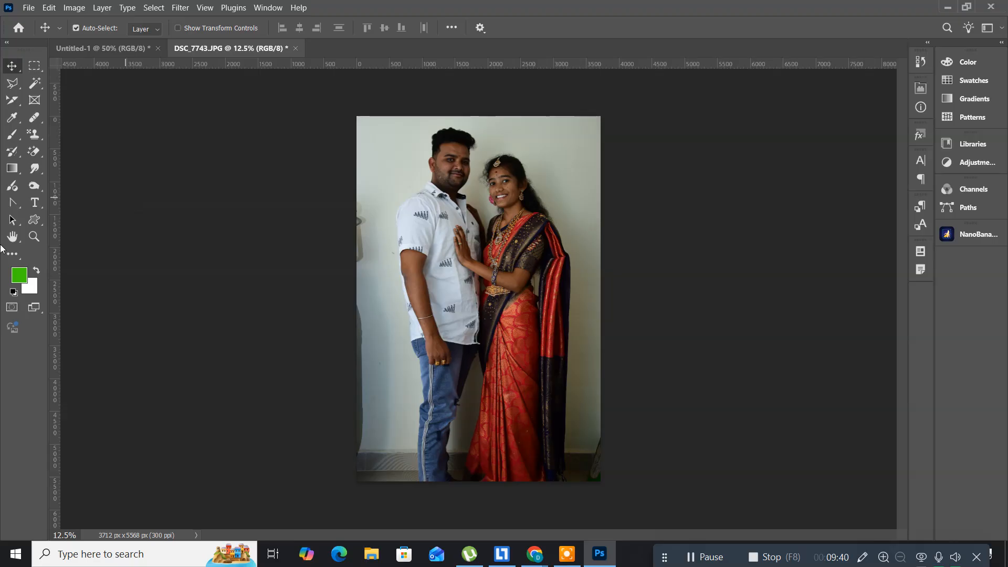
Open the Levels adjustment for the couple photo and place its dialog clear of the faces.
click(32, 236)
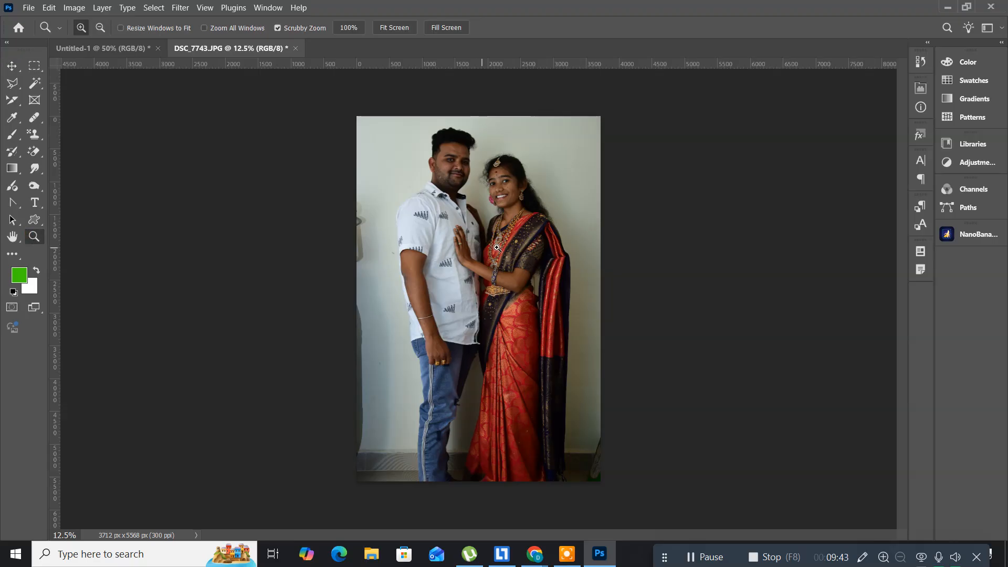
drag(498, 248, 534, 264)
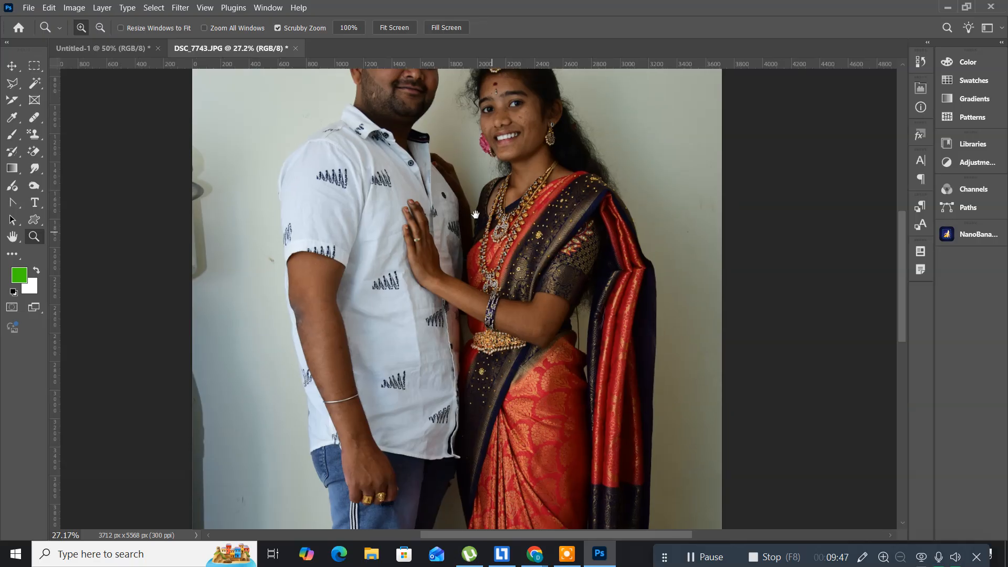
drag(454, 291, 451, 348)
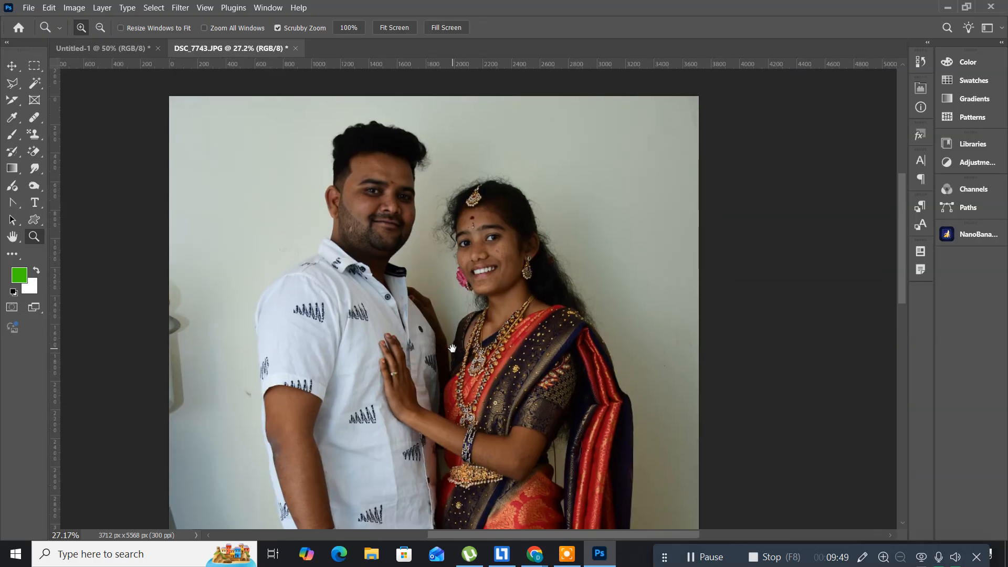
click(70, 9)
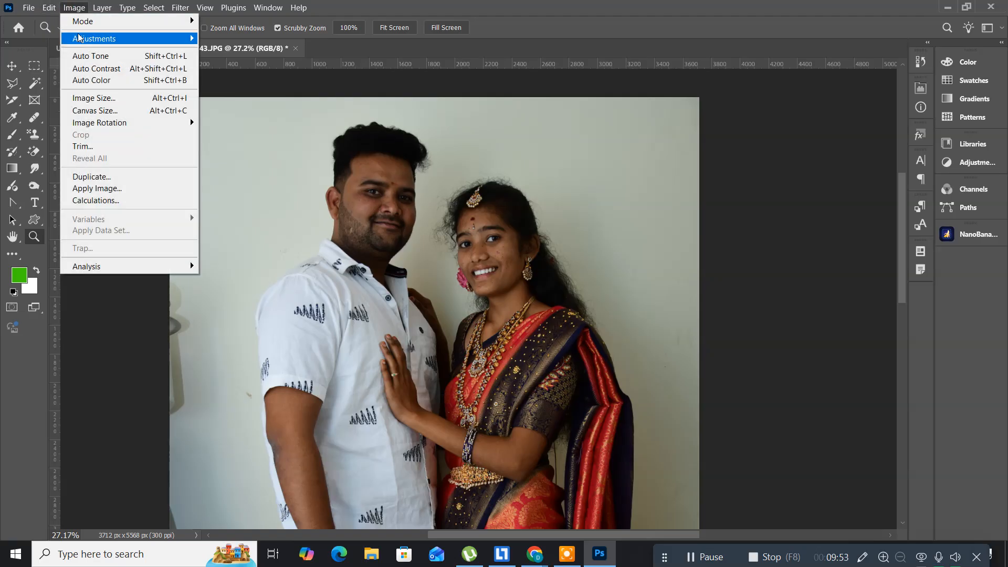
mouse_move(78, 40)
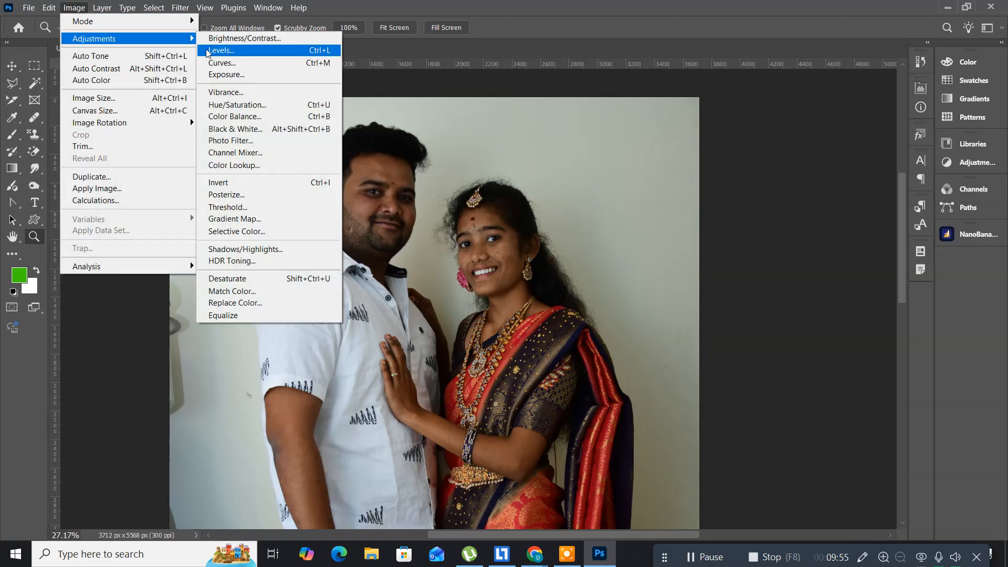
click(208, 51)
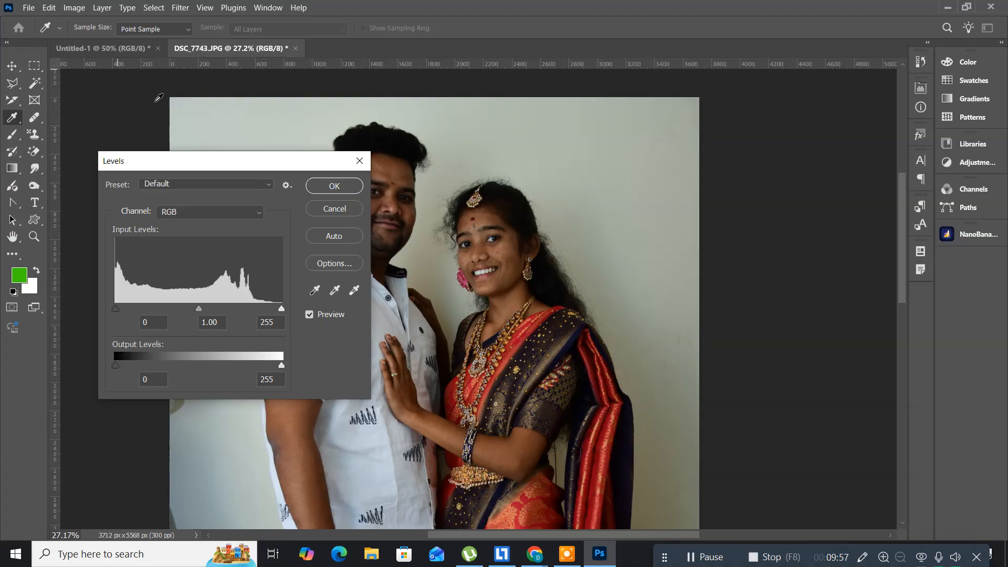
drag(195, 167, 129, 223)
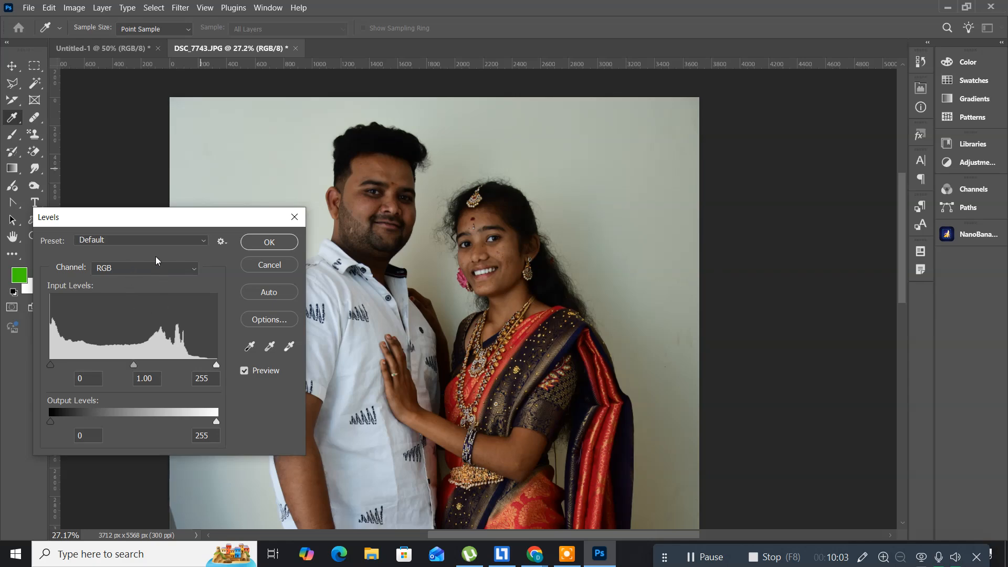
Try the Levels presets Increase Contrast 1, Increase Contrast 3 and Midtones Brighter on the couple photo, and return to Default.
click(169, 241)
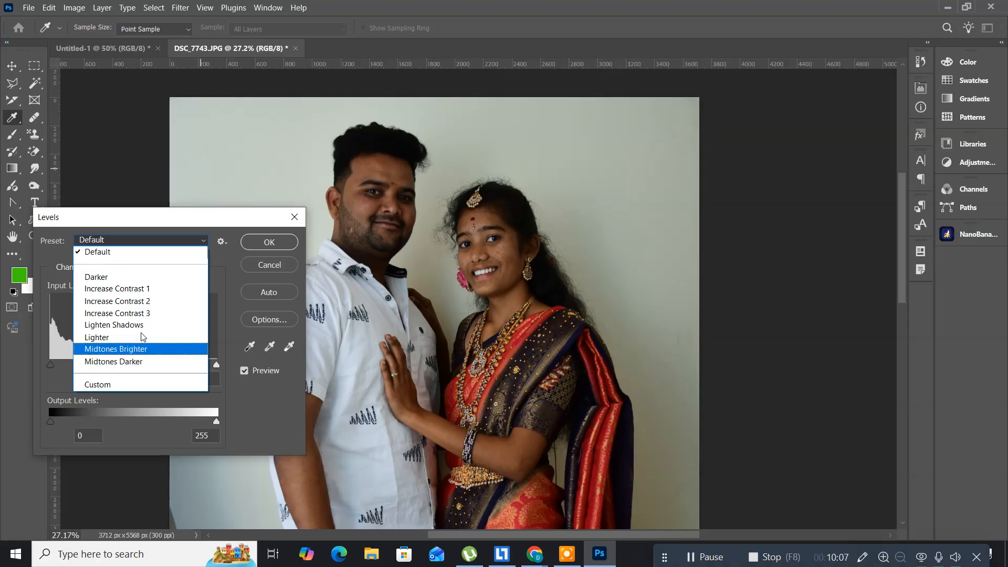
click(135, 288)
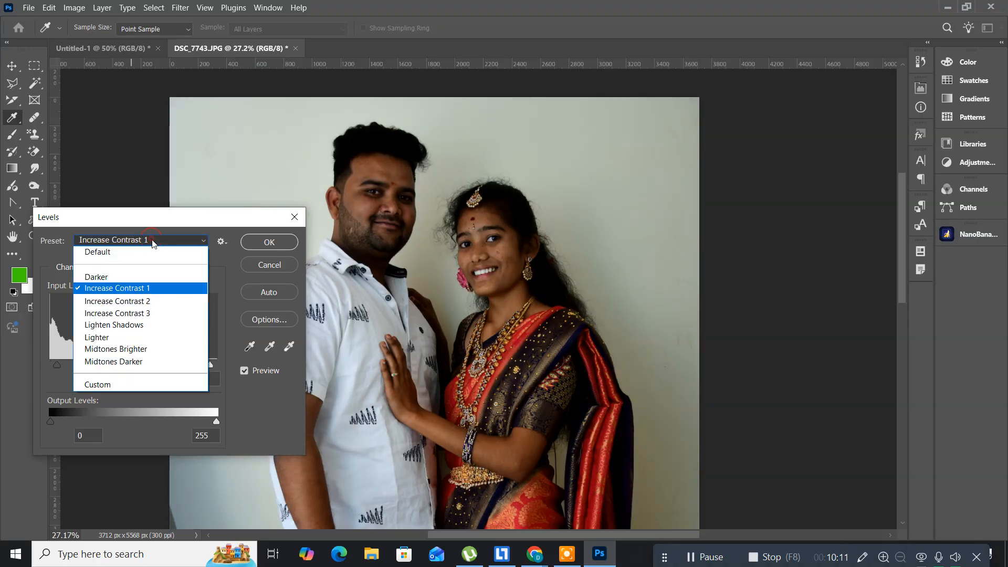
click(128, 313)
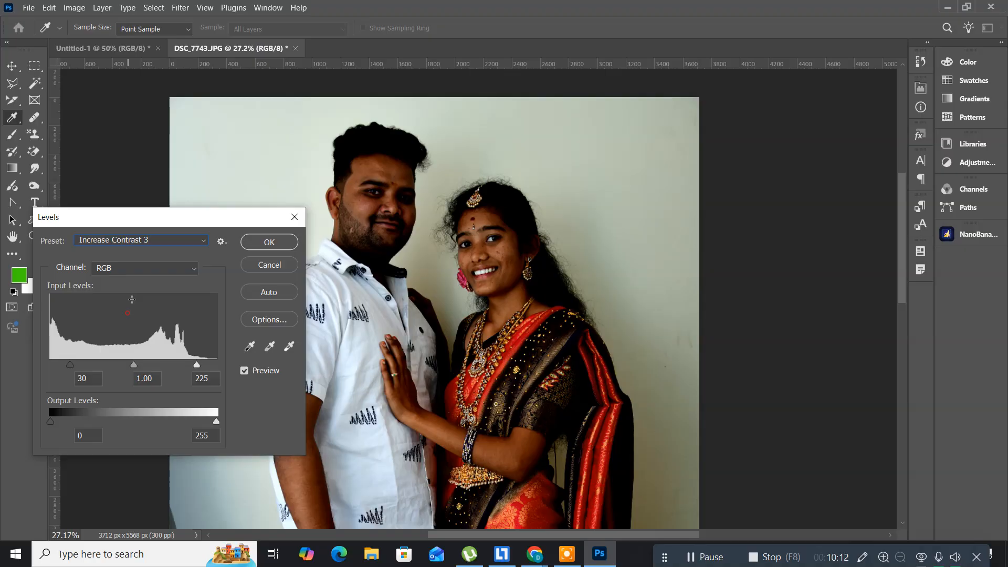
click(150, 240)
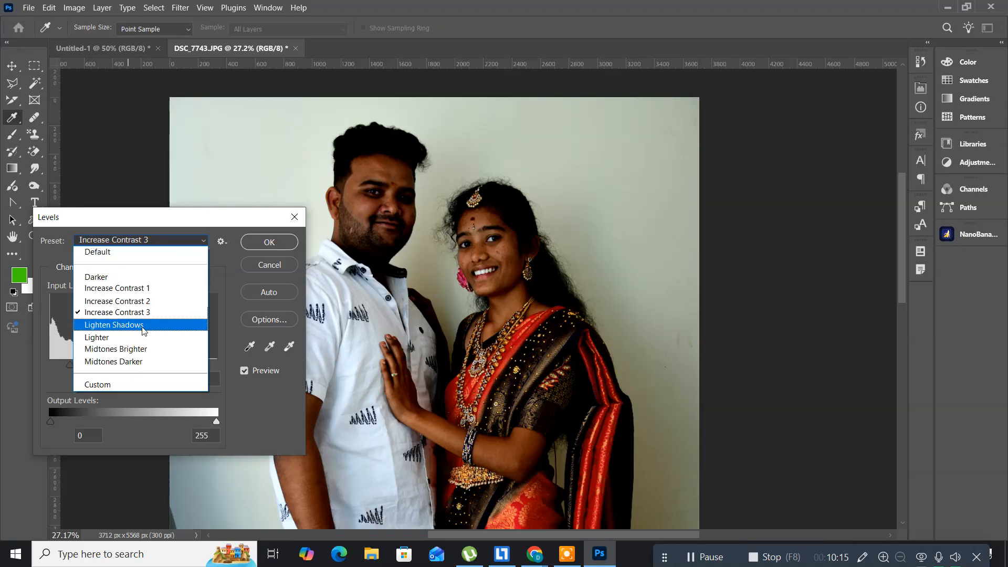
click(133, 349)
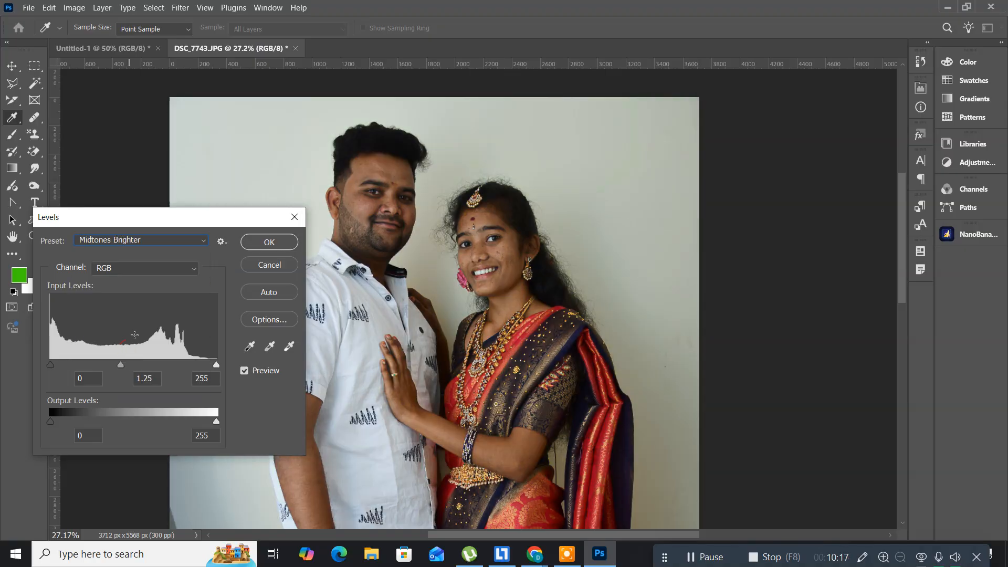
click(158, 239)
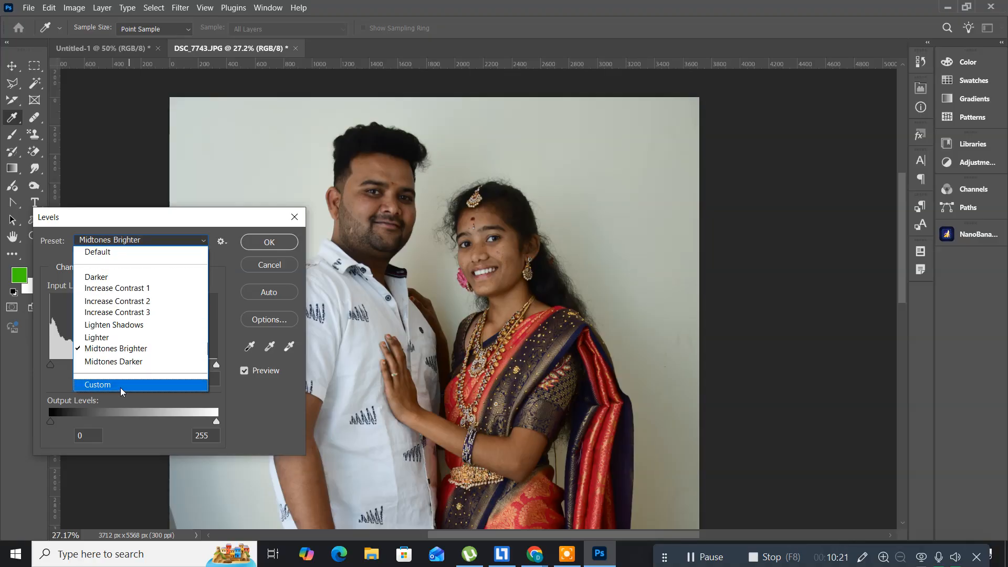
click(90, 254)
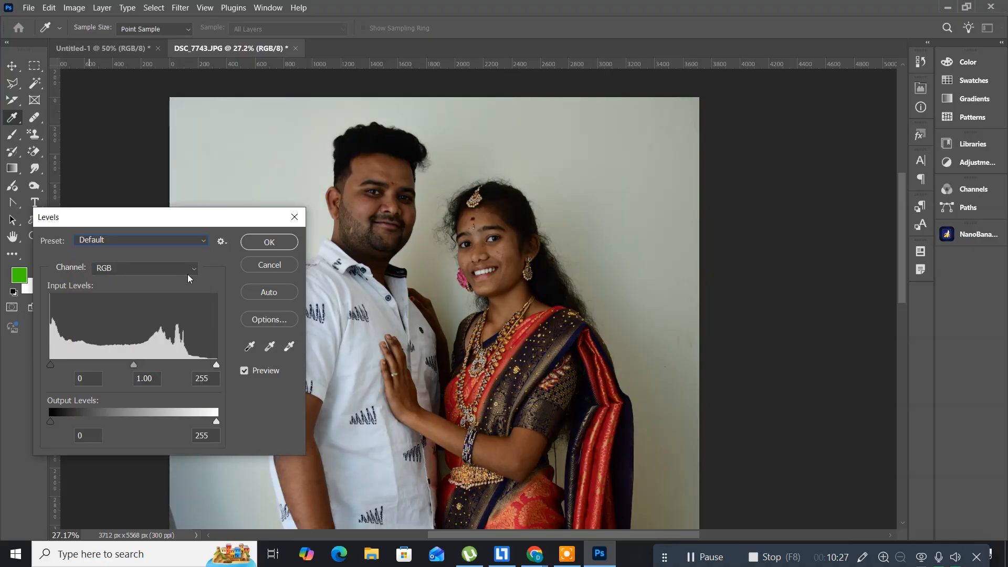
Try lowering the white input level of the RGB channel to 216 in Levels, and cancel the adjustment.
click(171, 272)
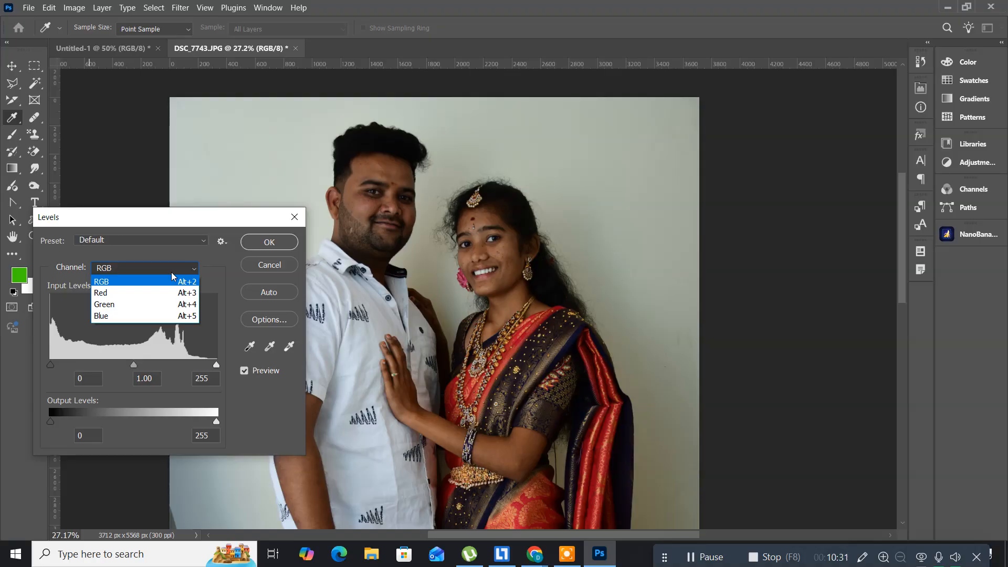
click(172, 275)
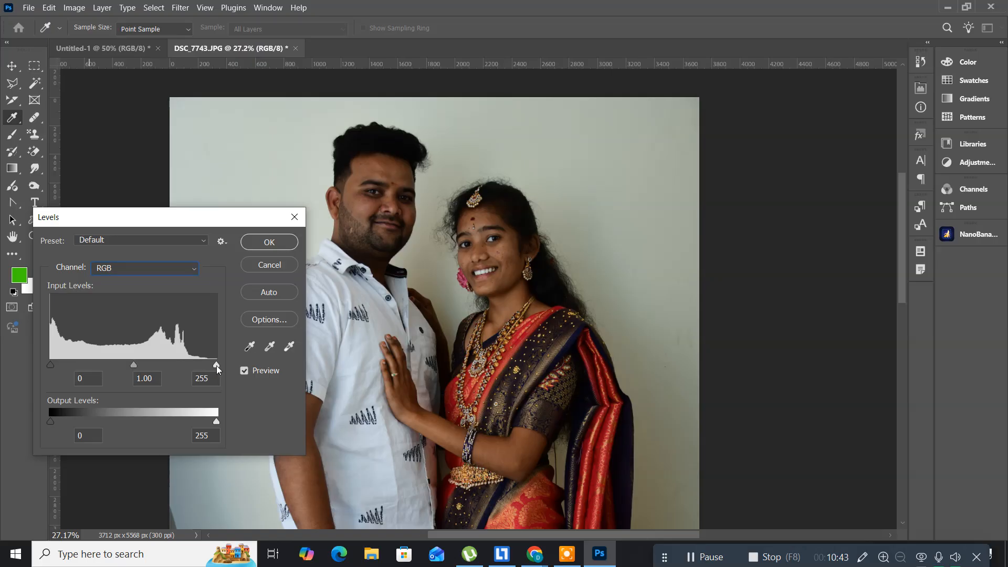
drag(217, 366, 200, 365)
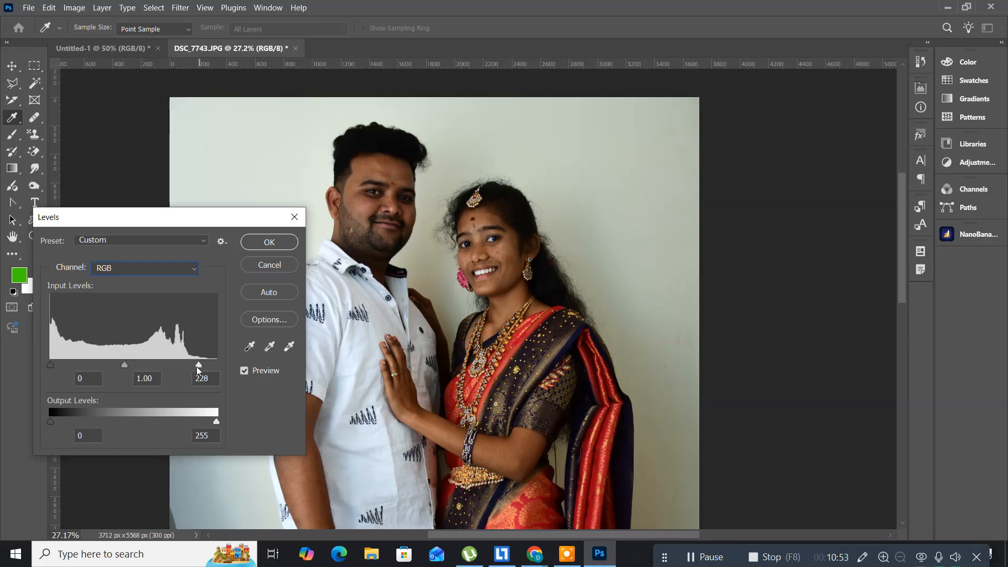
drag(197, 367, 196, 367)
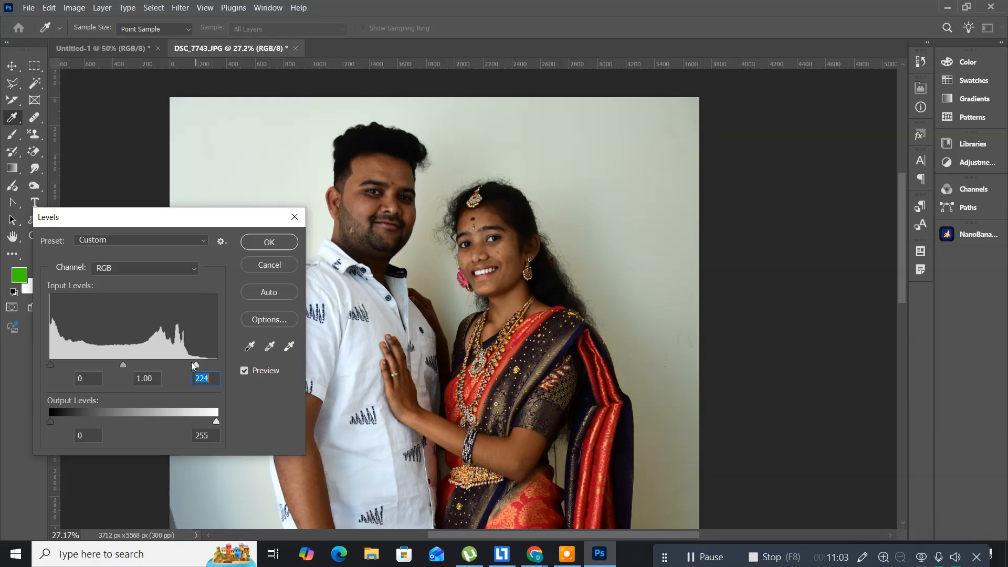
drag(196, 362, 190, 362)
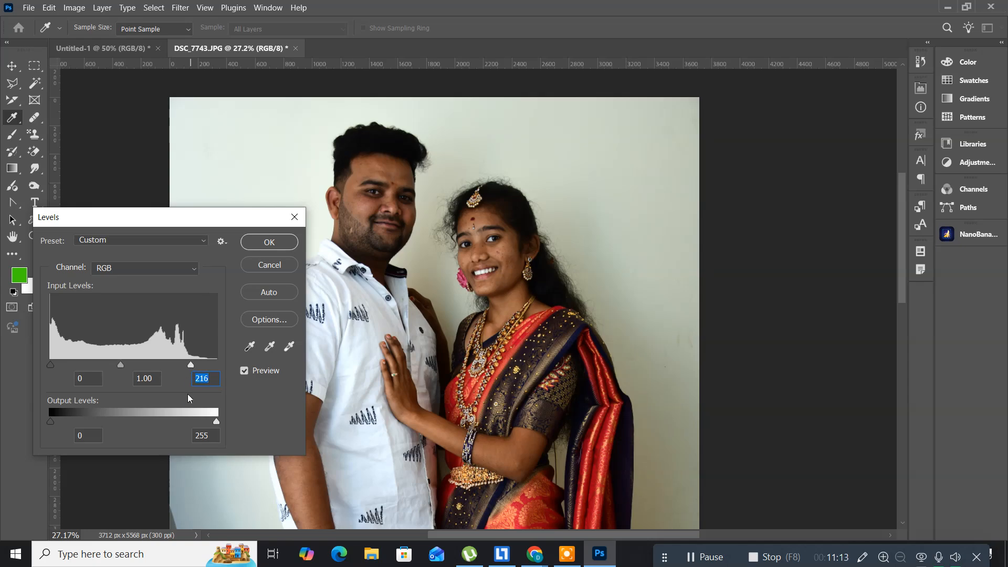
click(264, 264)
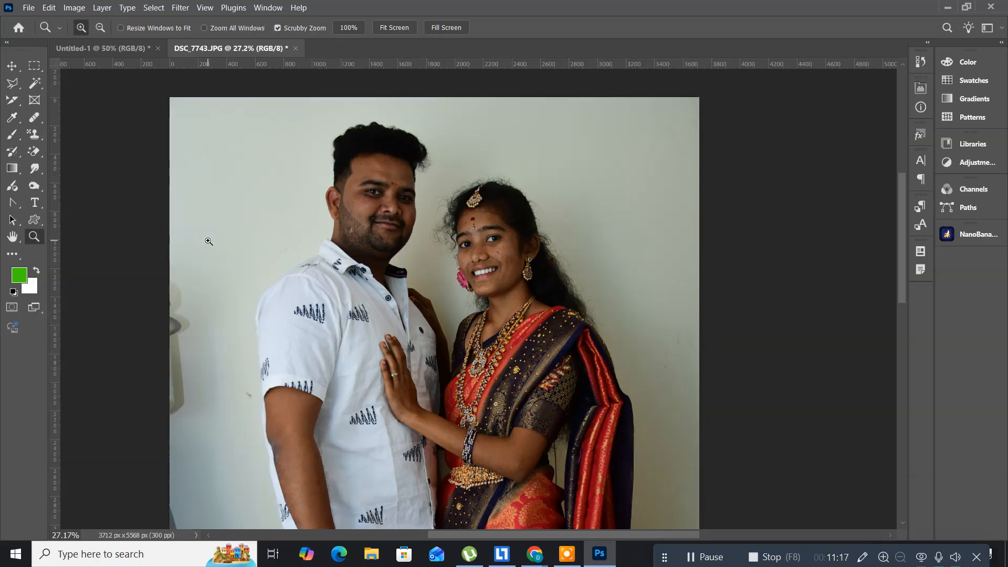
Reopen Levels and try raising the black output level to about 52, returning it to 0.
key(ctrl+l)
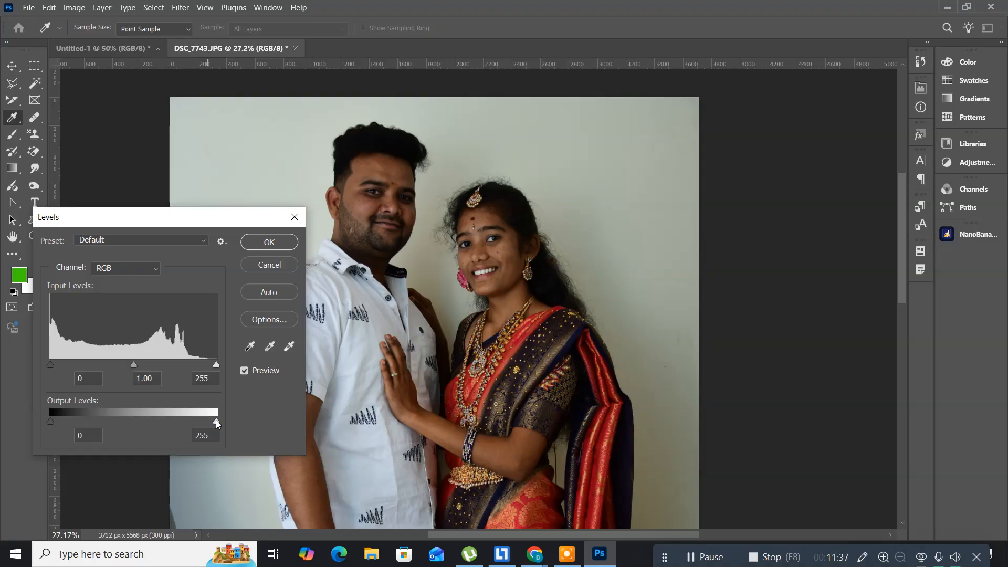
drag(216, 423, 252, 413)
drag(50, 421, 63, 422)
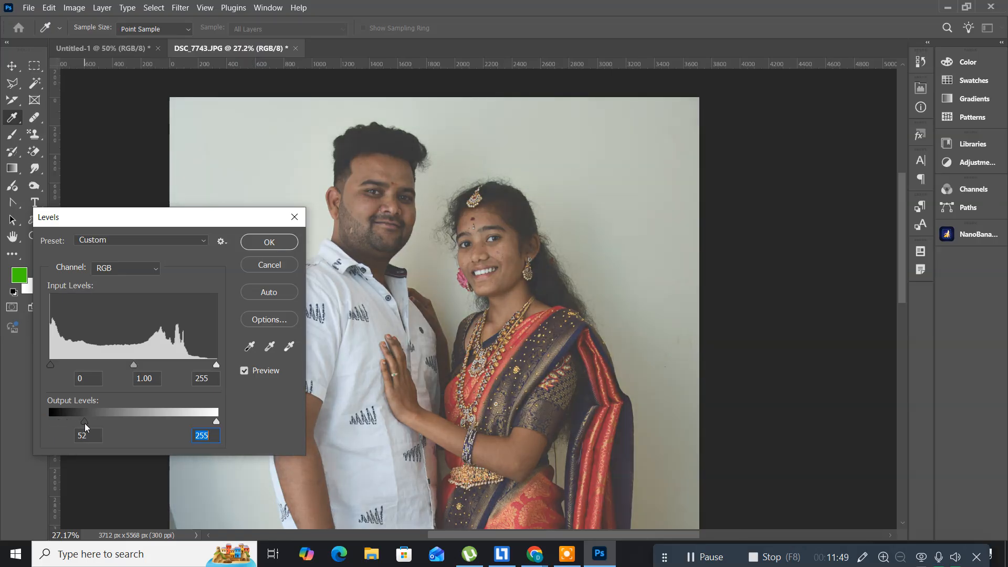
drag(77, 423, 28, 412)
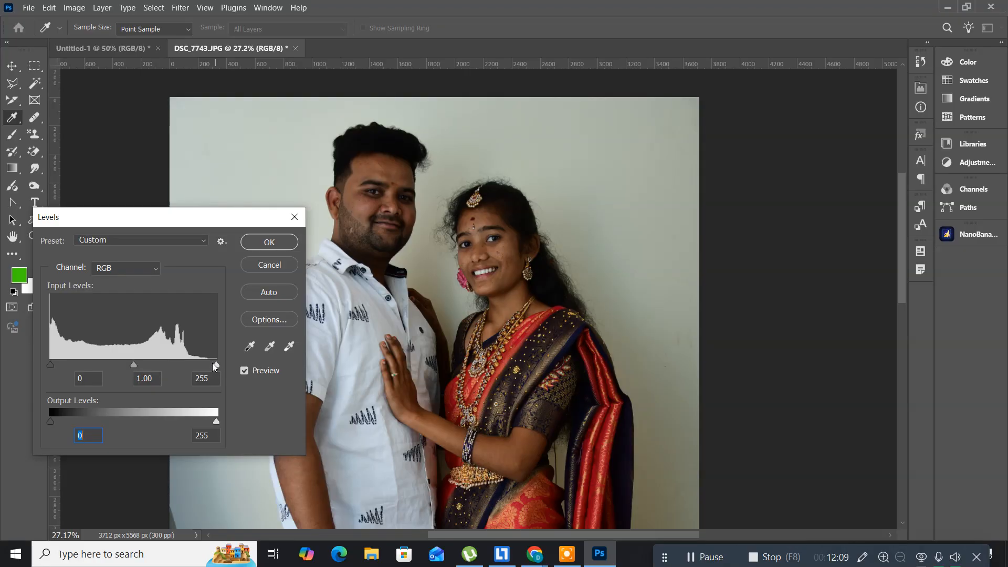
In the auto color correction options of Levels, try the monochromatic and per-channel contrast algorithms, and apply Find Dark & Light Colors.
click(257, 317)
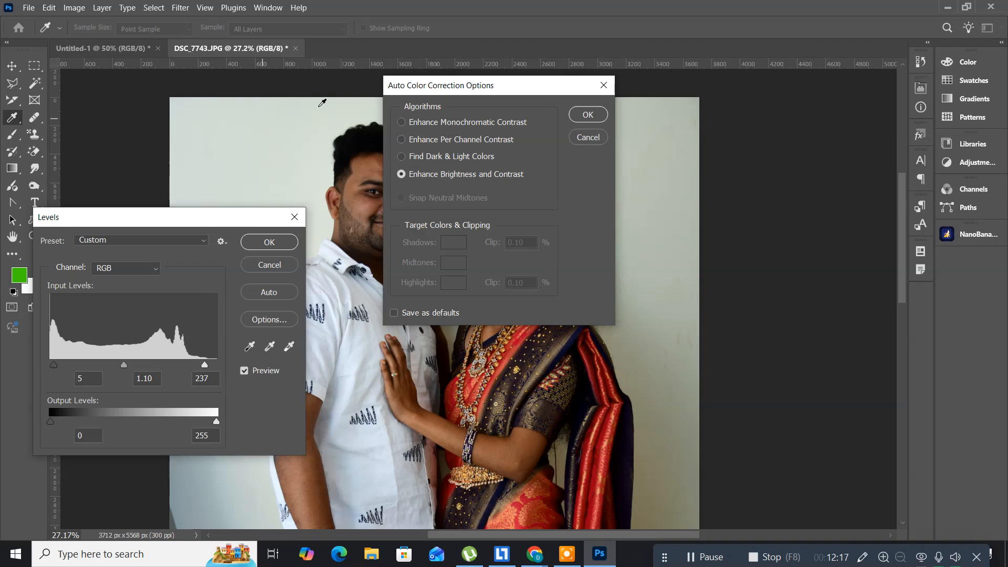
drag(422, 89, 95, 234)
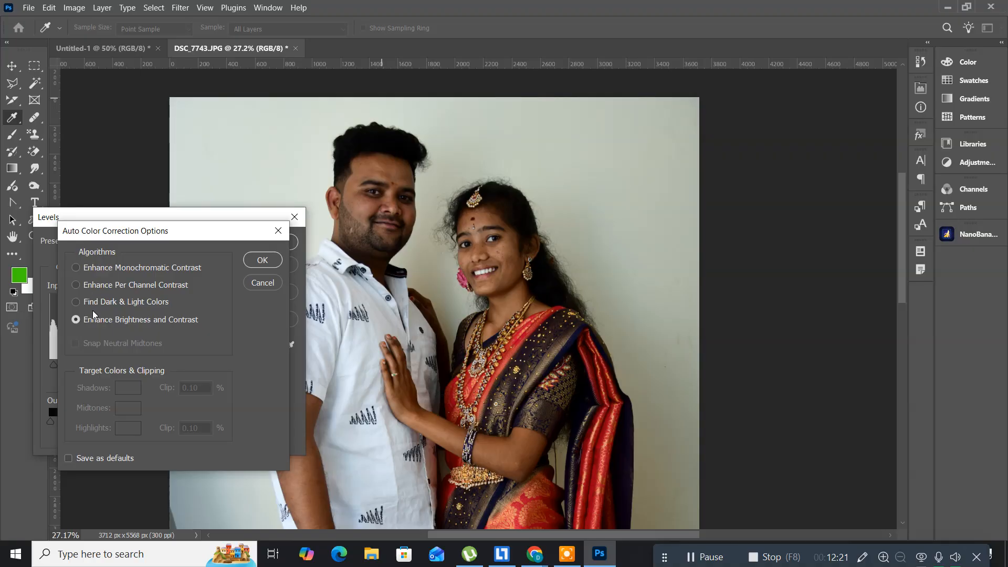
click(77, 267)
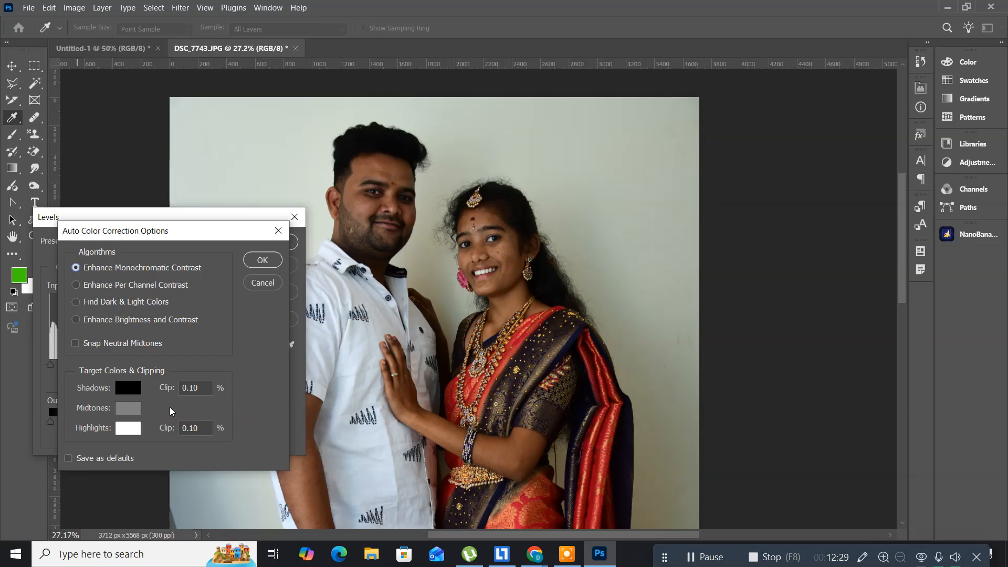
click(76, 288)
click(76, 301)
click(261, 261)
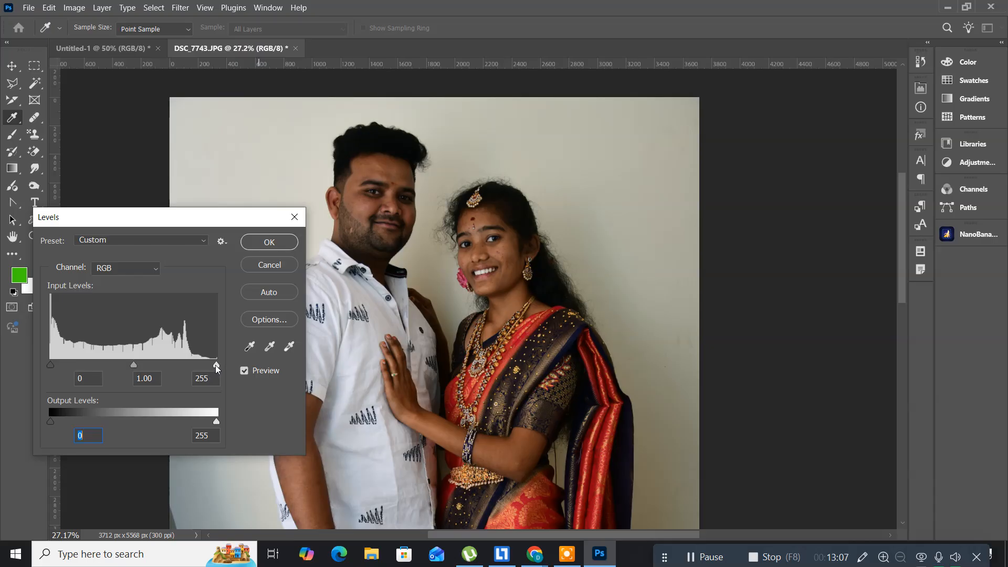
Lower the white input level of the RGB channel to 245 and apply the Levels adjustment to the couple photo.
drag(213, 364, 210, 364)
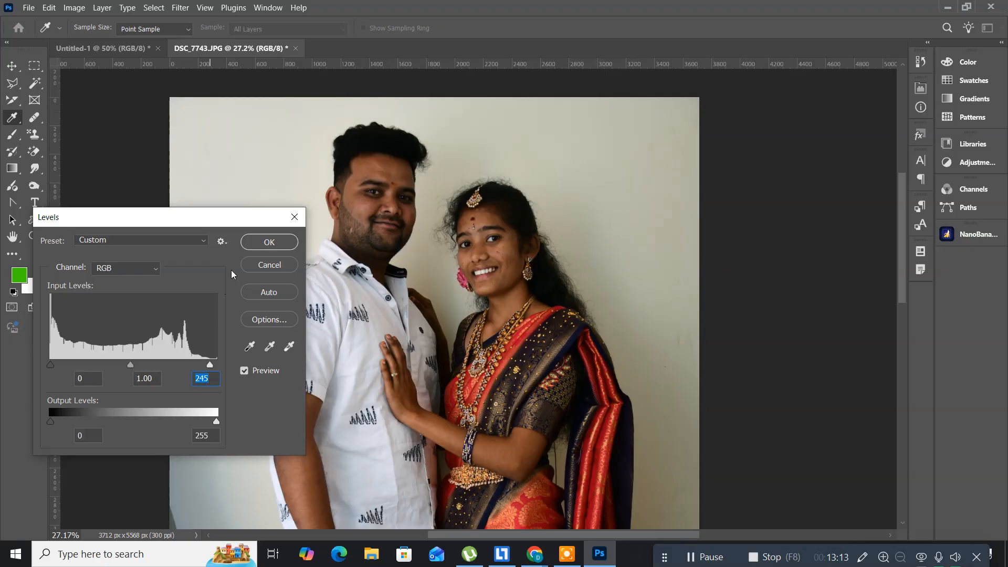
click(268, 243)
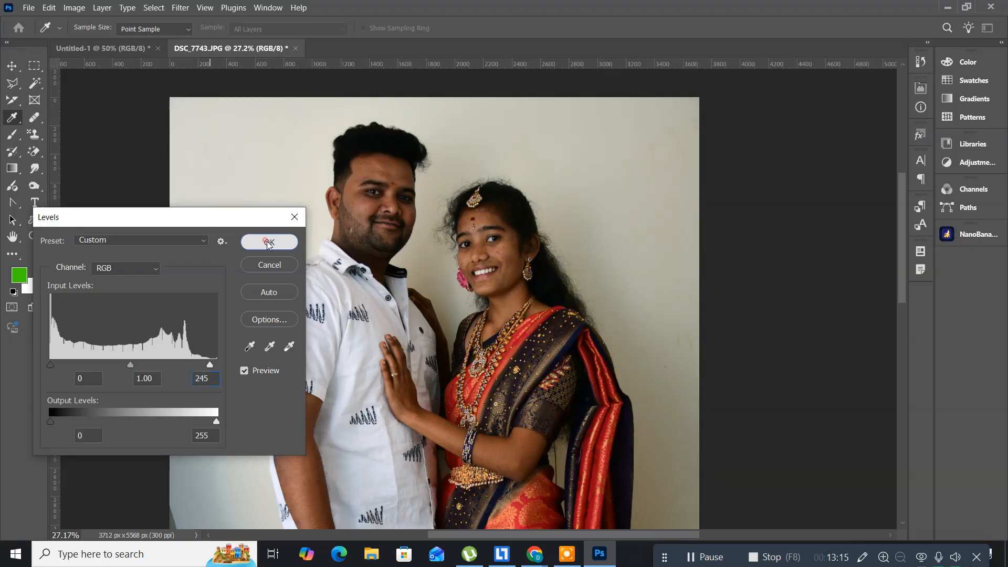
key(z)
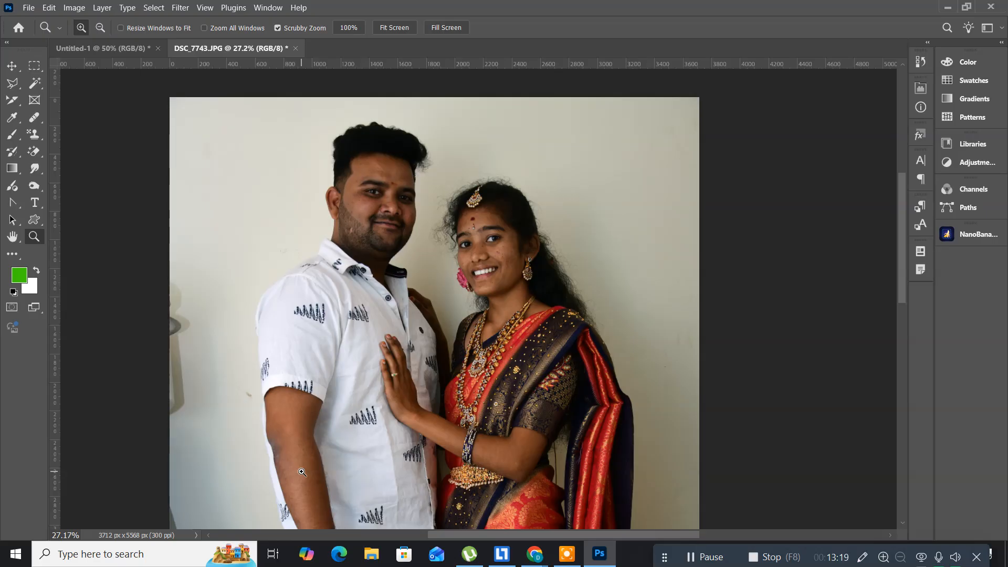
mouse_move(221, 566)
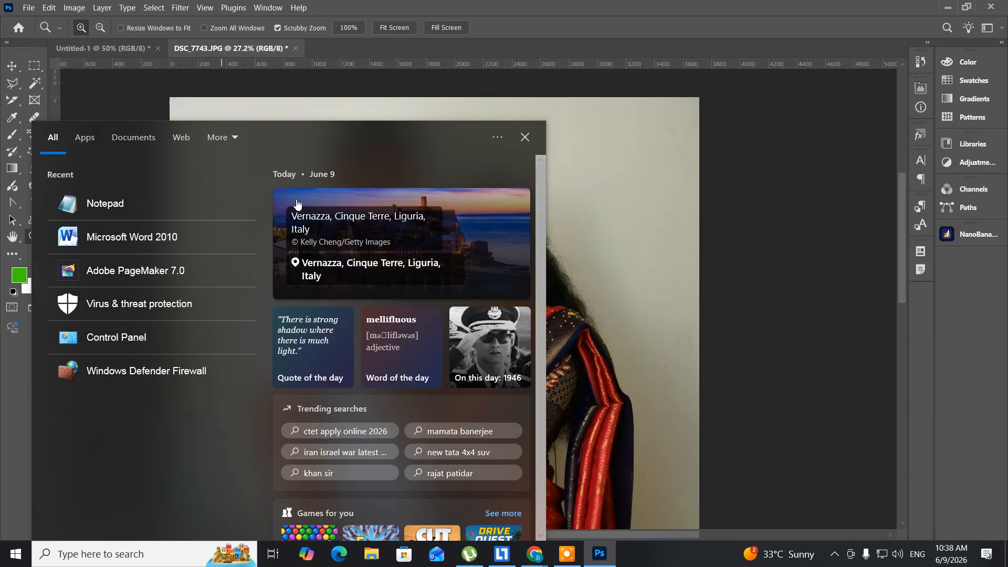
click(539, 12)
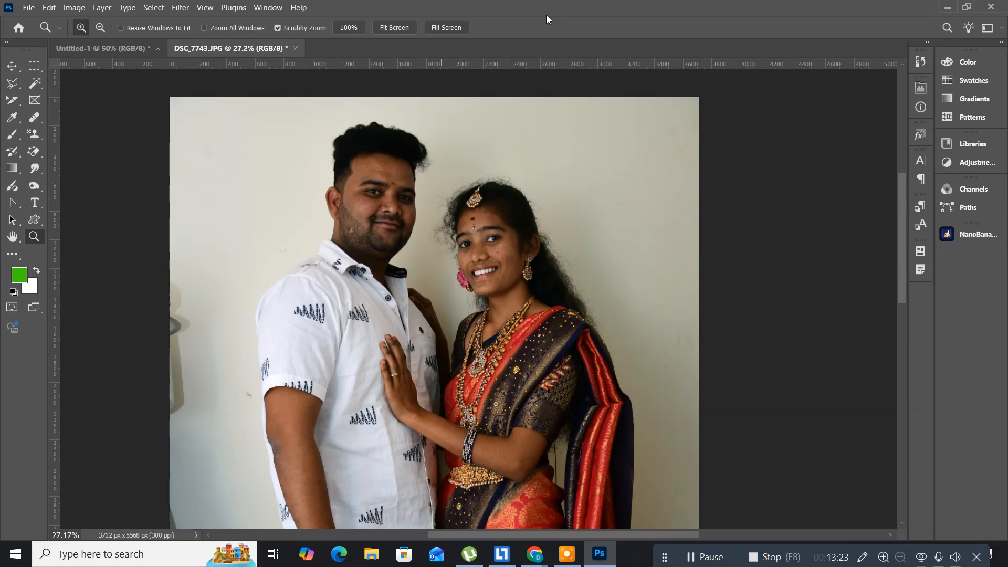
click(546, 15)
Crop off the photo's bottom strip with a full-width rectangular selection, leaving about 3712 x 5150 px, and deselect.
key(ctrl+0)
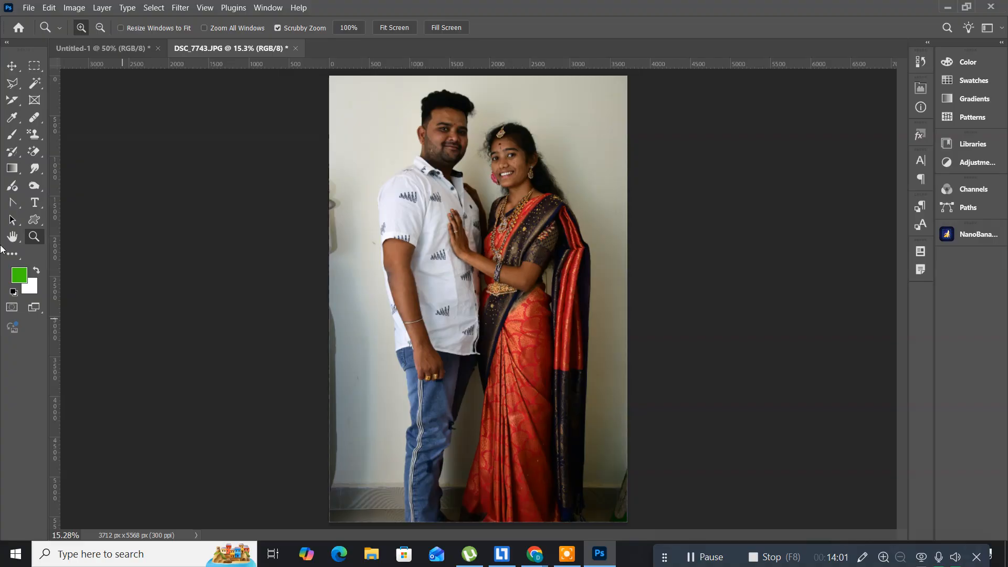
click(37, 67)
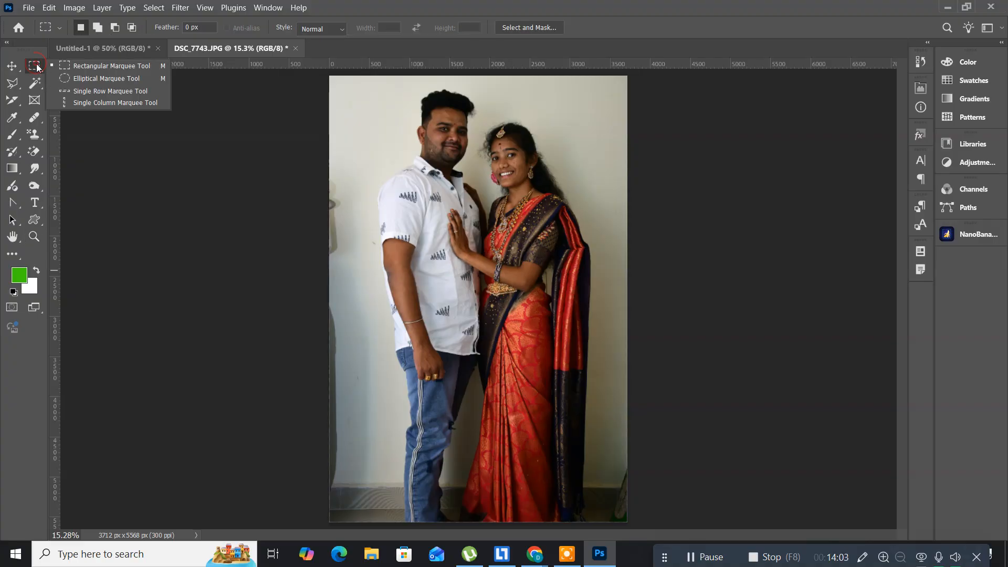
click(87, 65)
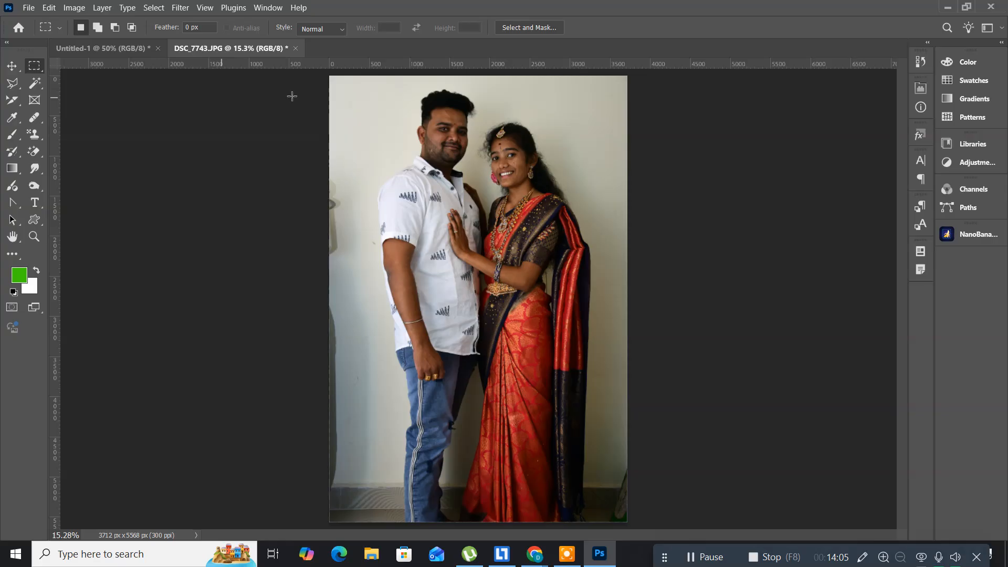
drag(322, 78, 691, 490)
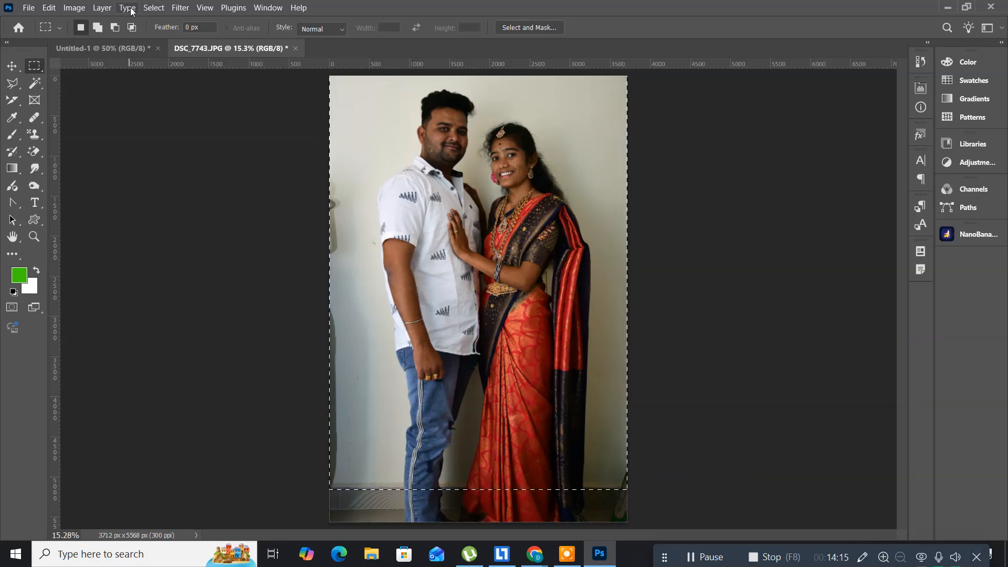
click(78, 8)
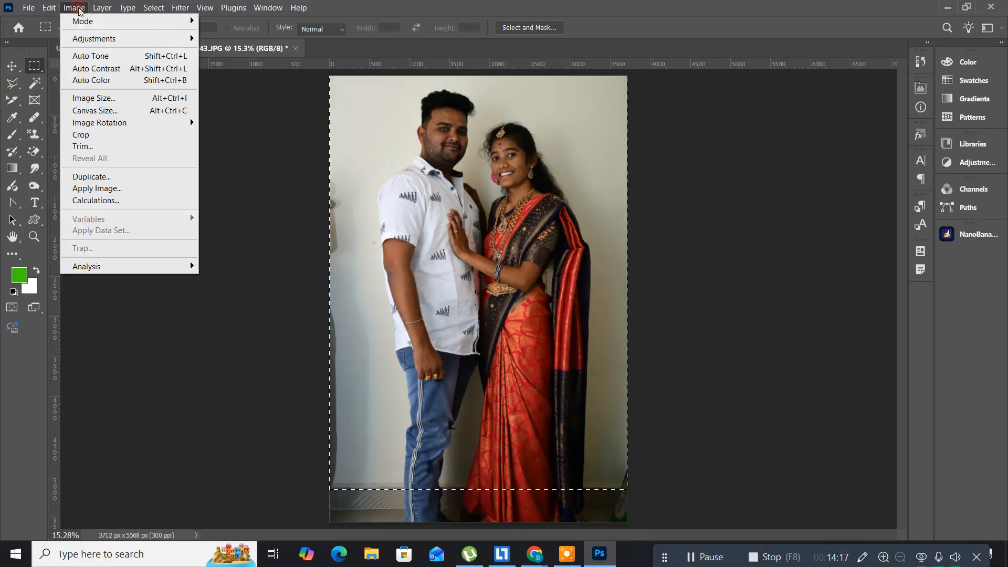
click(81, 136)
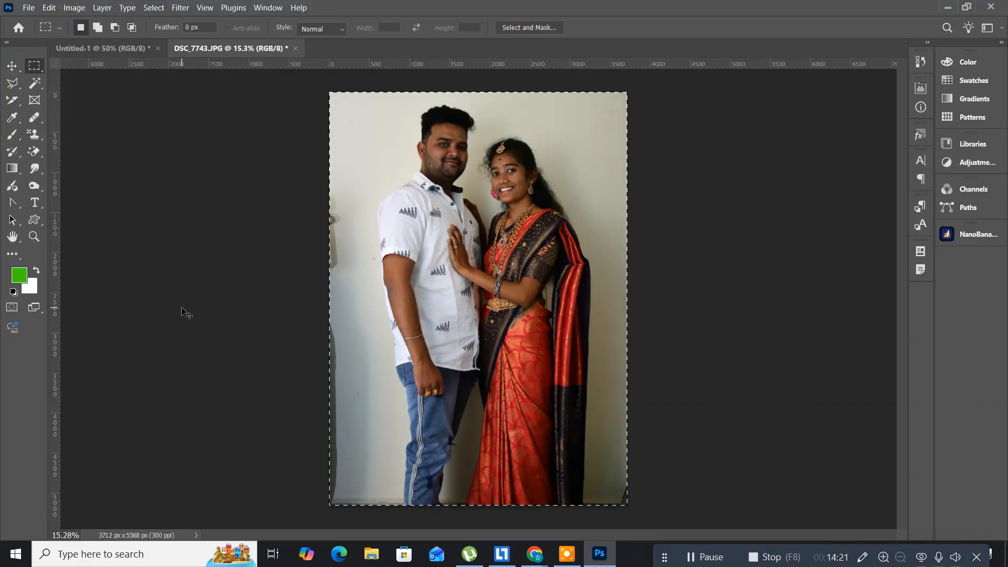
key(ctrl+d)
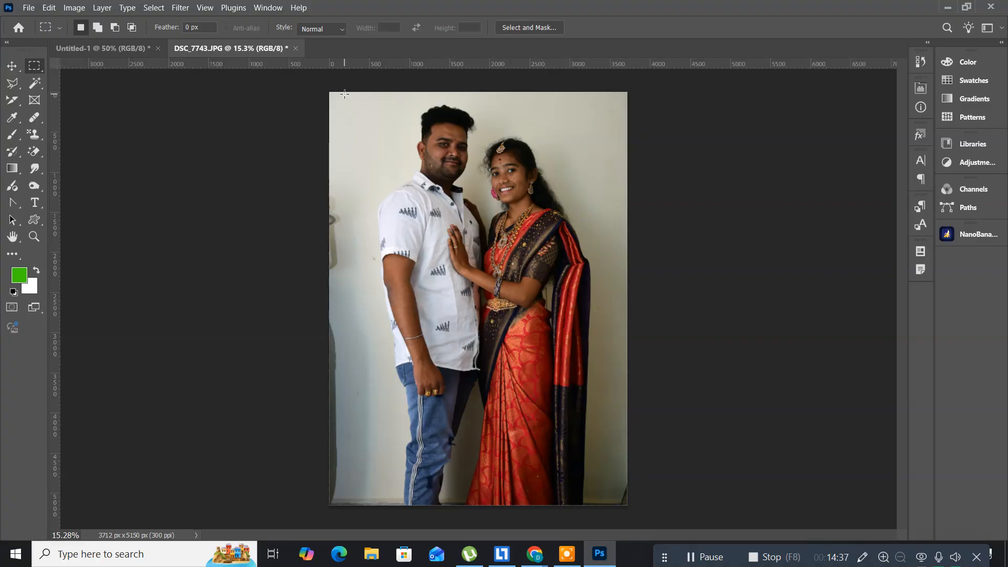
Crop narrow strips off both sides of the photo with a rectangular selection, leaving about 3242 x 5139 px, and deselect.
drag(345, 93, 605, 506)
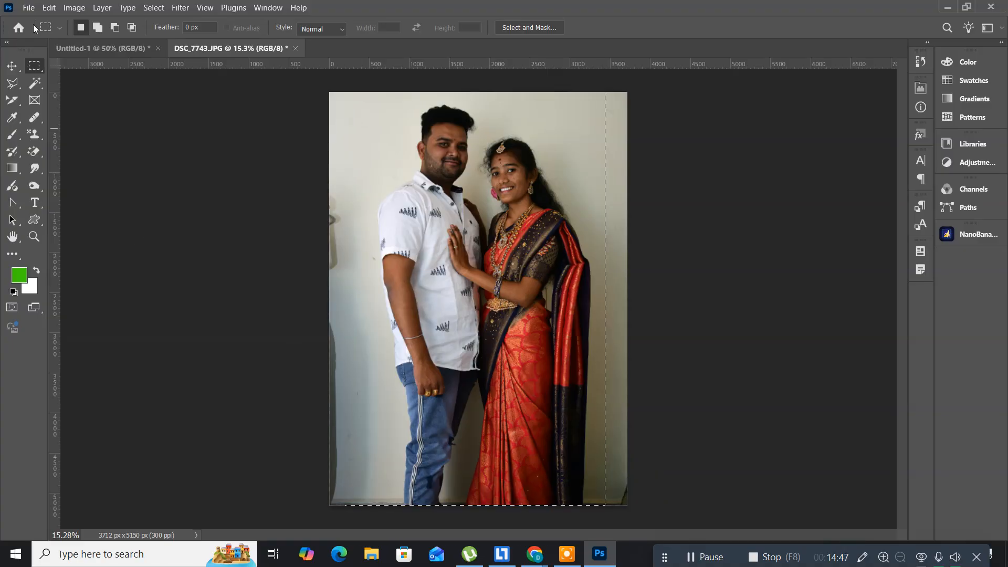
click(74, 7)
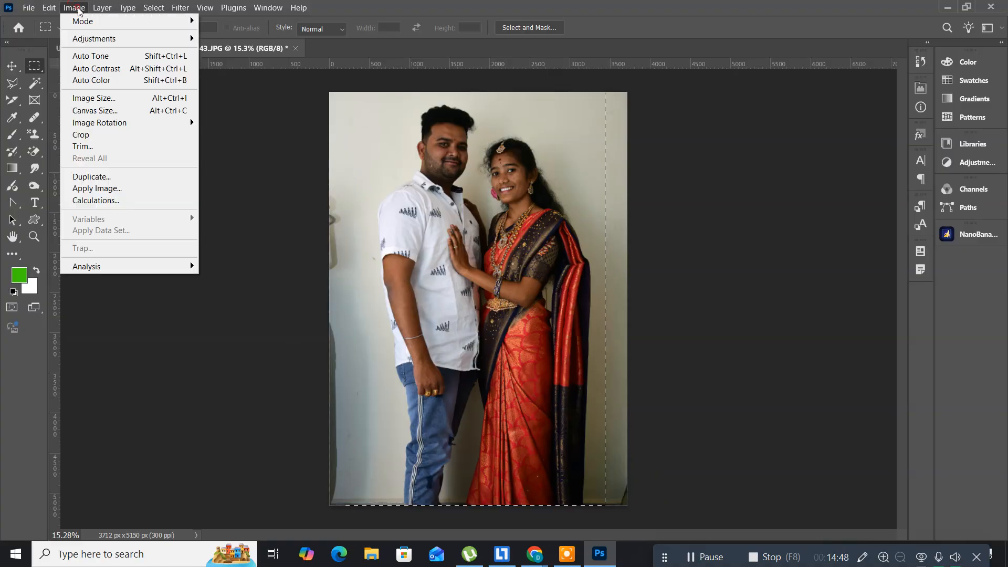
click(77, 136)
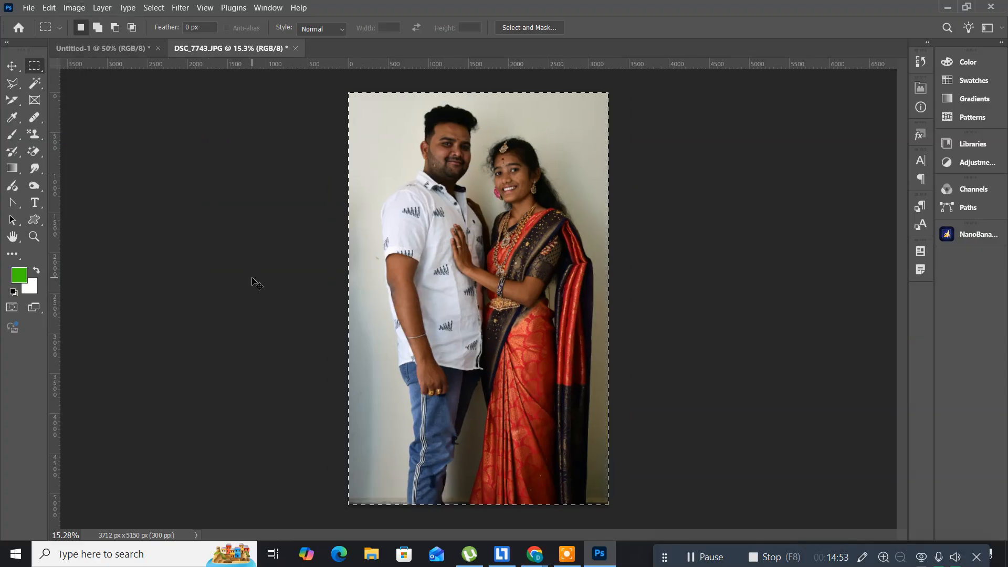
key(ctrl+d)
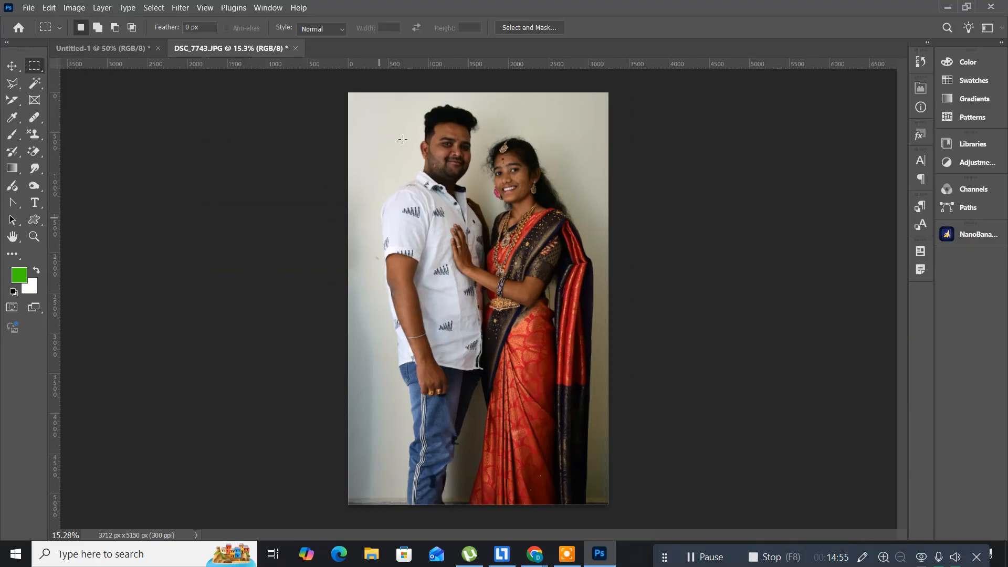
Display the document's layers, and duplicate the Background layer with the copy hidden.
click(972, 145)
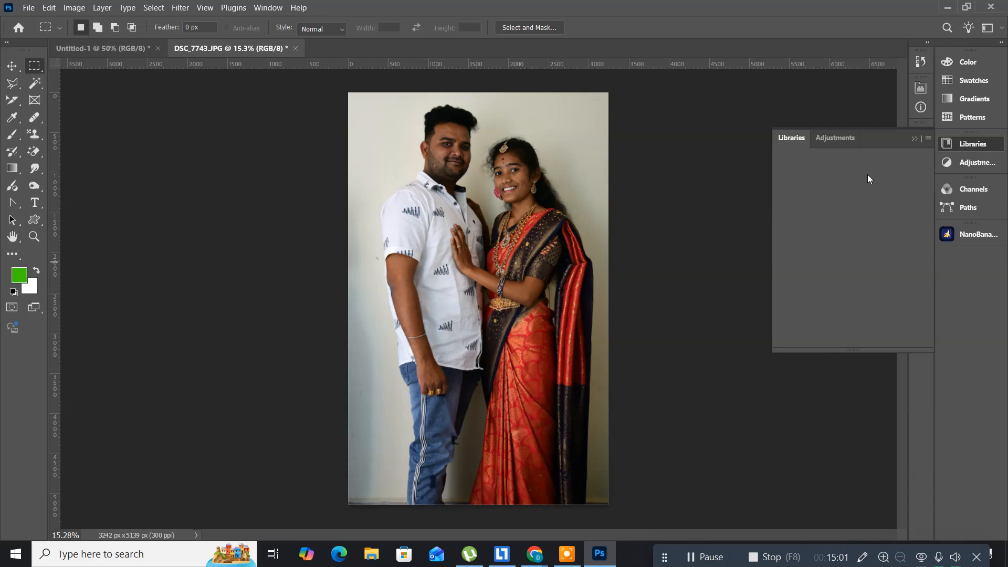
click(973, 145)
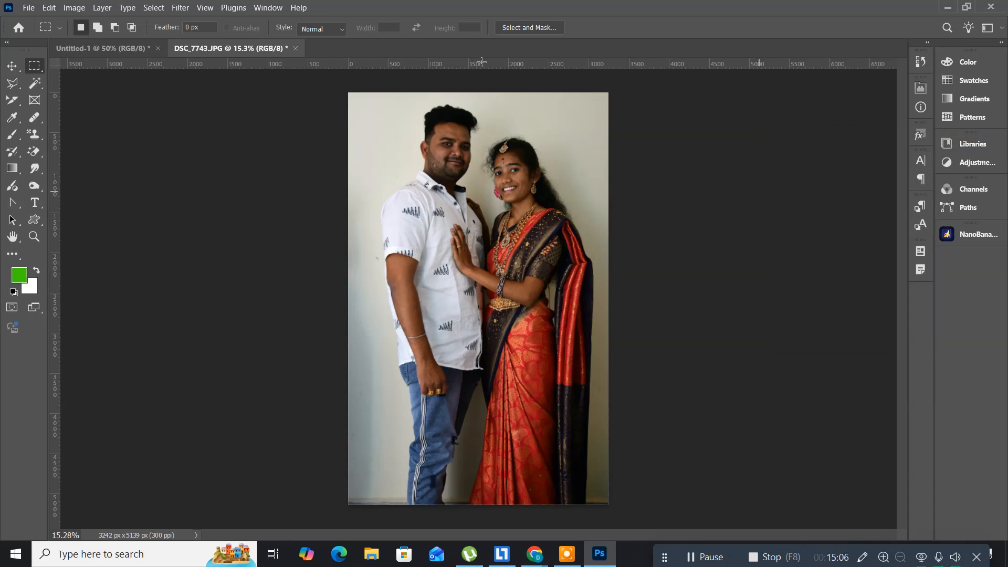
click(269, 8)
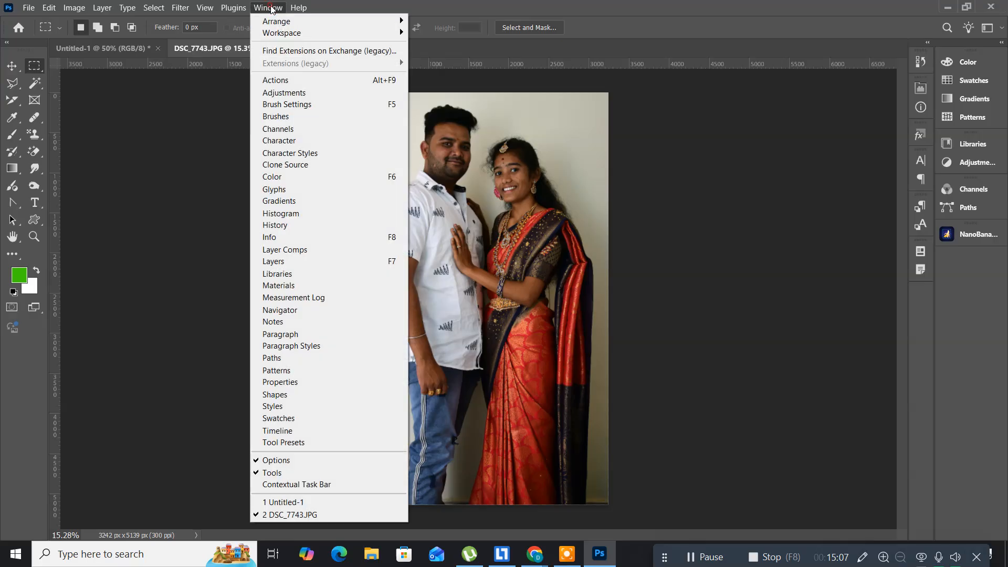
click(326, 261)
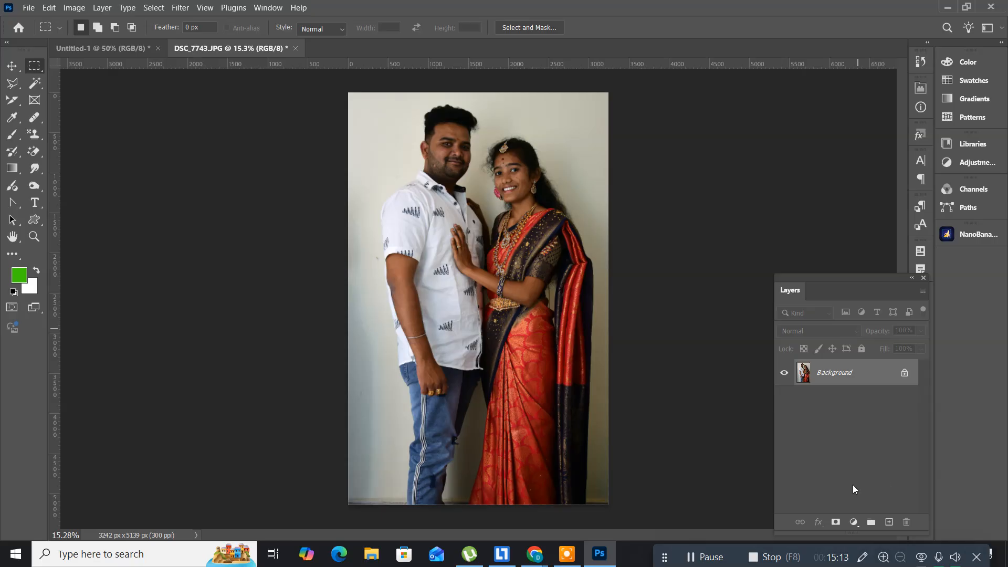
key(ctrl+j)
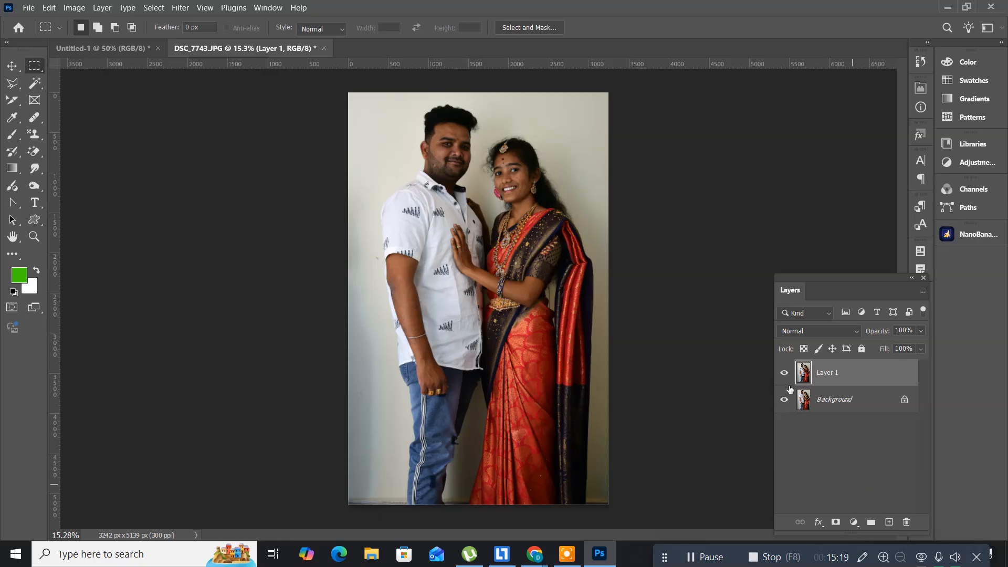
click(783, 374)
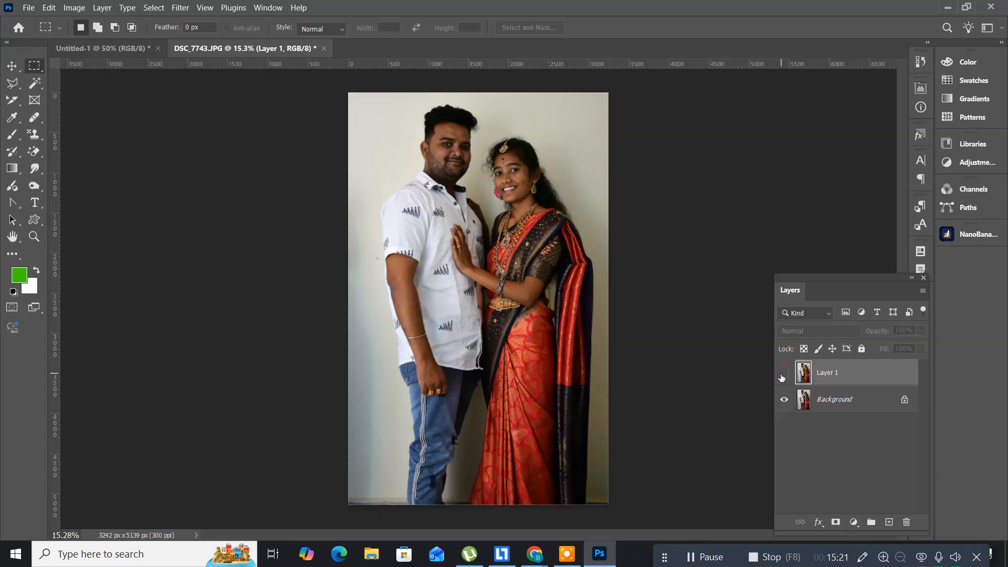
Unlock the Background layer to make it a regular layer, keeping its default blending options.
click(830, 405)
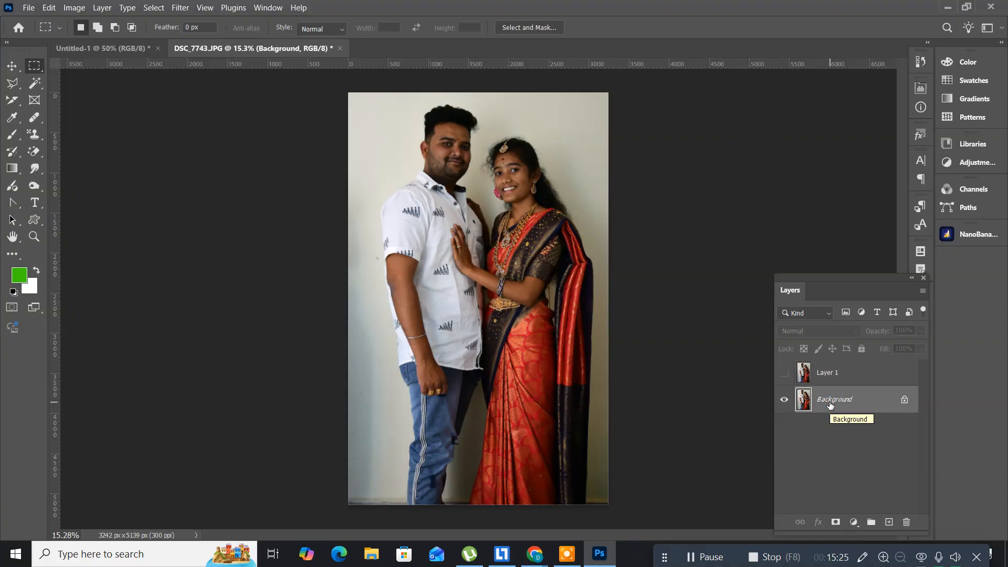
click(905, 400)
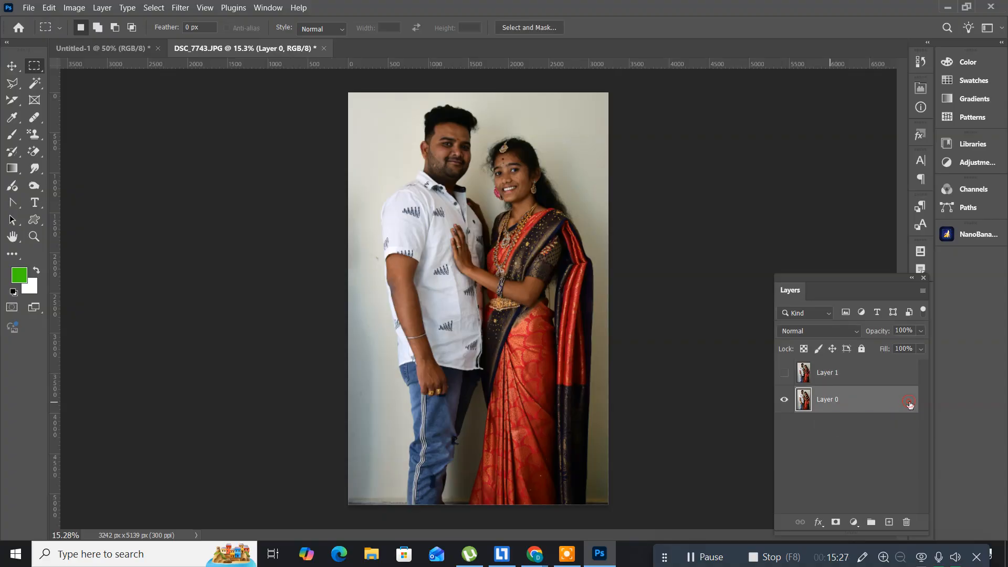
double_click(803, 412)
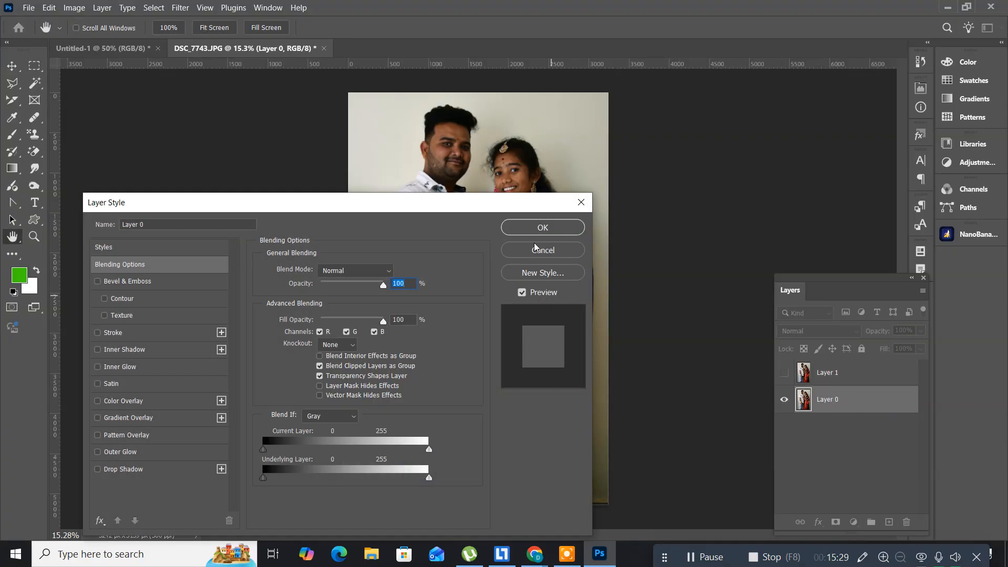
click(542, 228)
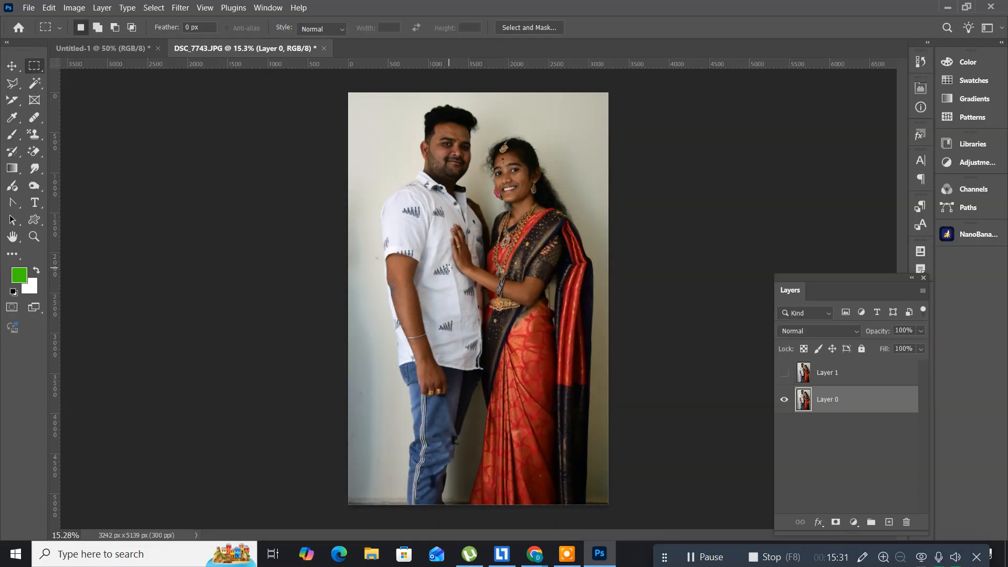
Desaturate the lower, visible photo layer to black and white.
click(68, 8)
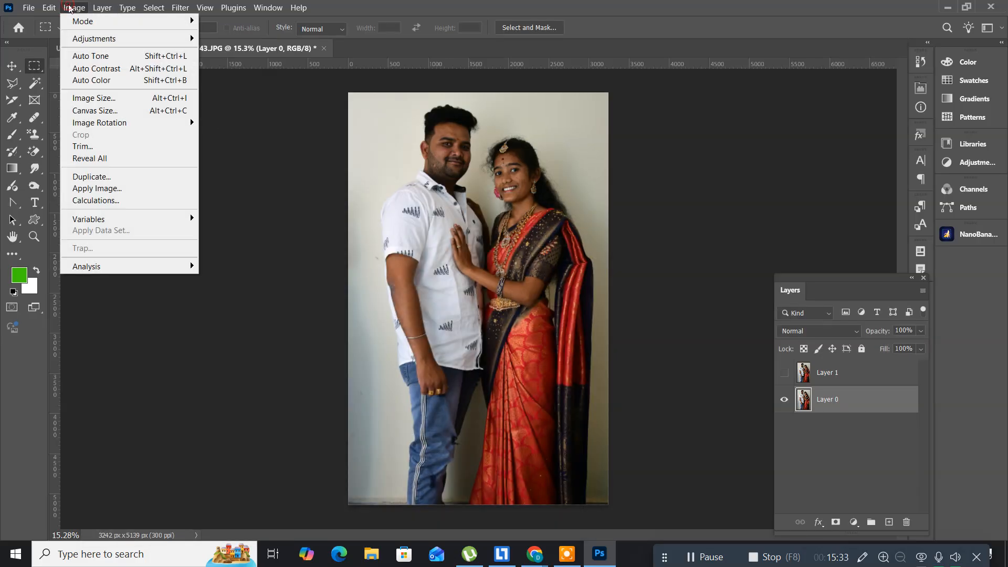
mouse_move(94, 42)
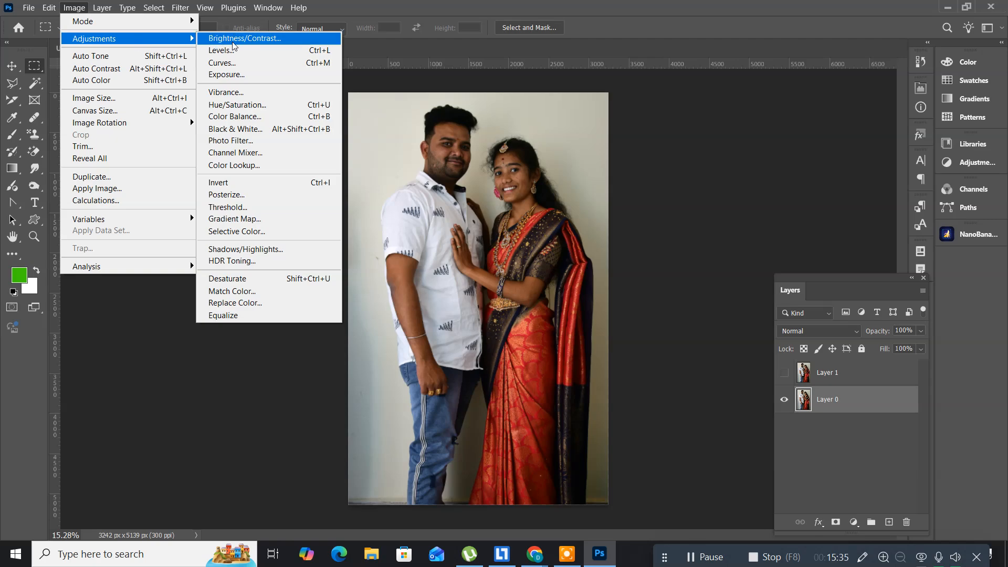
click(251, 283)
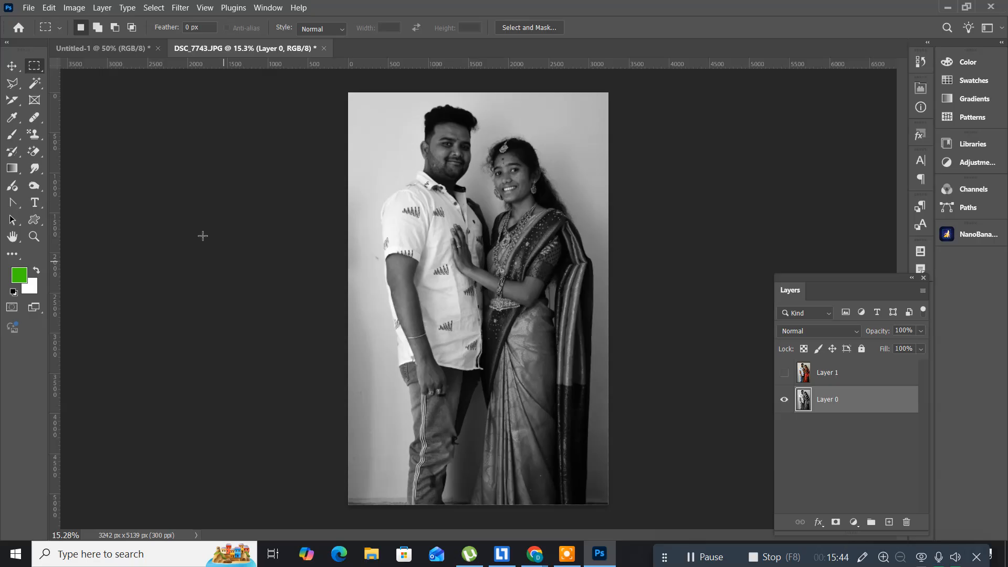
Brighten the black-and-white photo layer with Levels by sampling the wall beside the man's head as the white point.
click(73, 8)
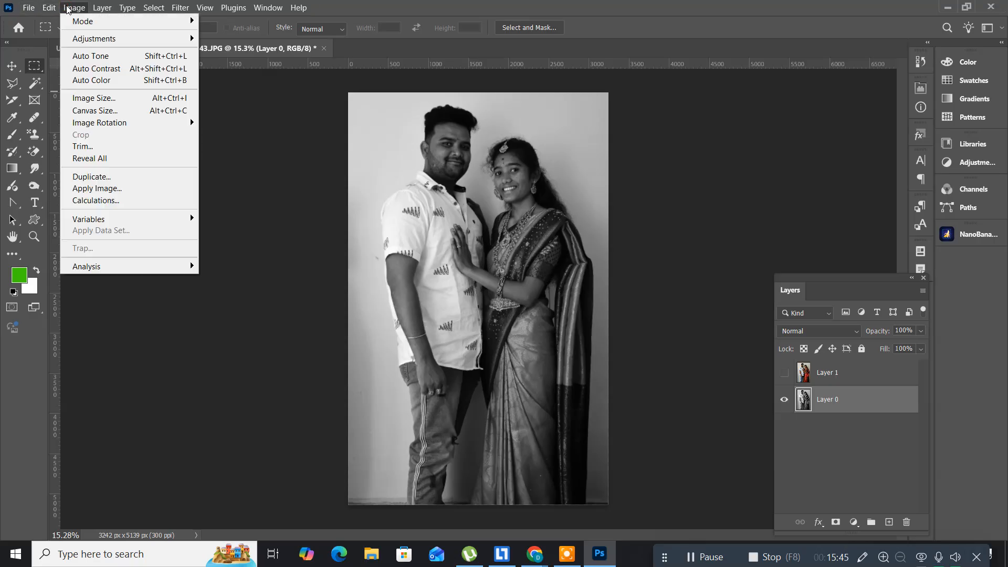
mouse_move(95, 47)
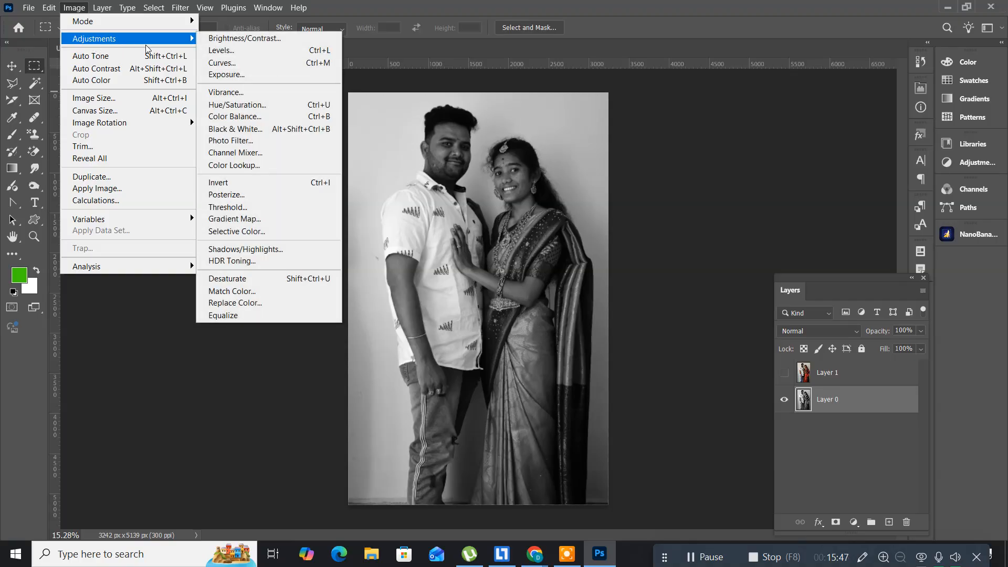
click(263, 55)
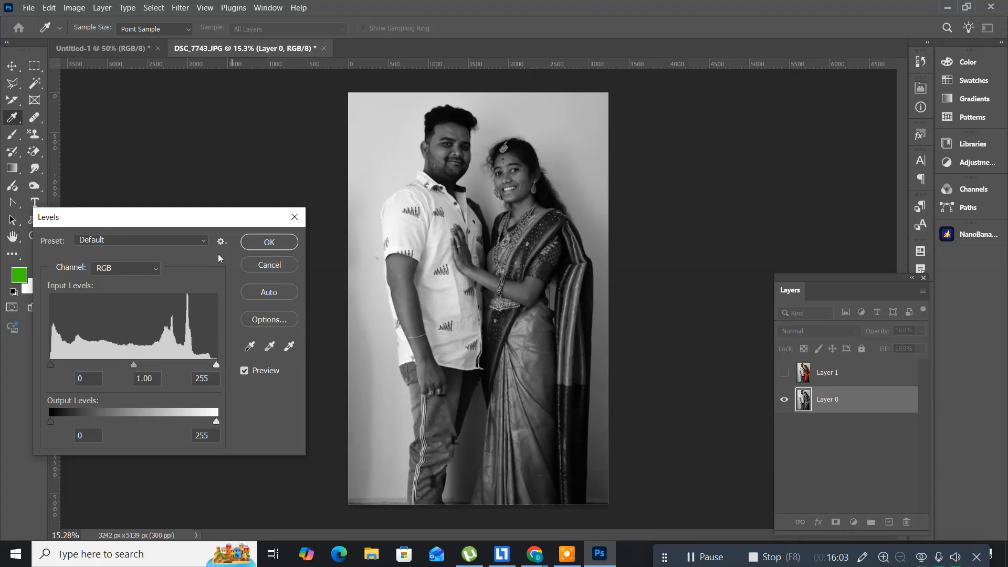
click(250, 347)
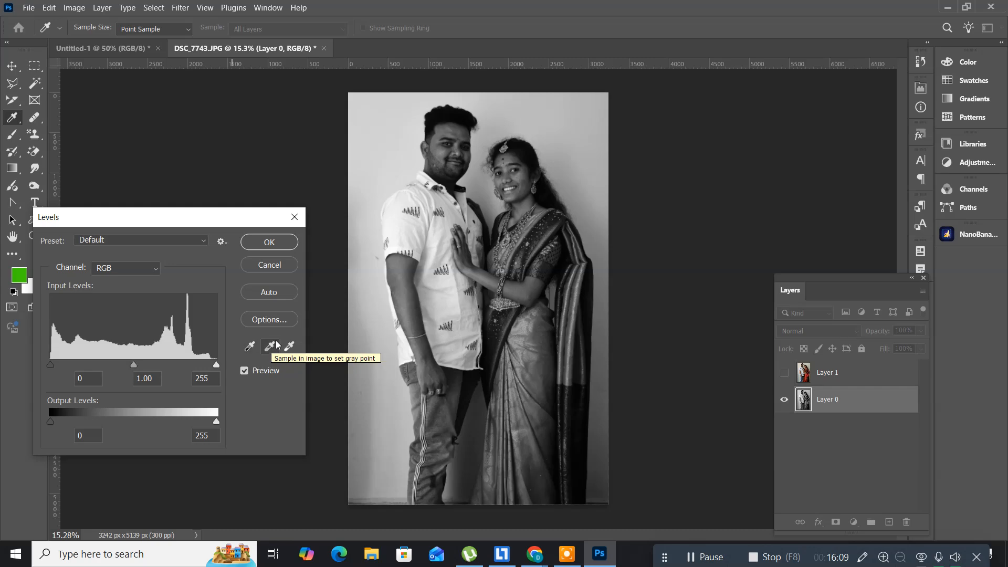
click(289, 348)
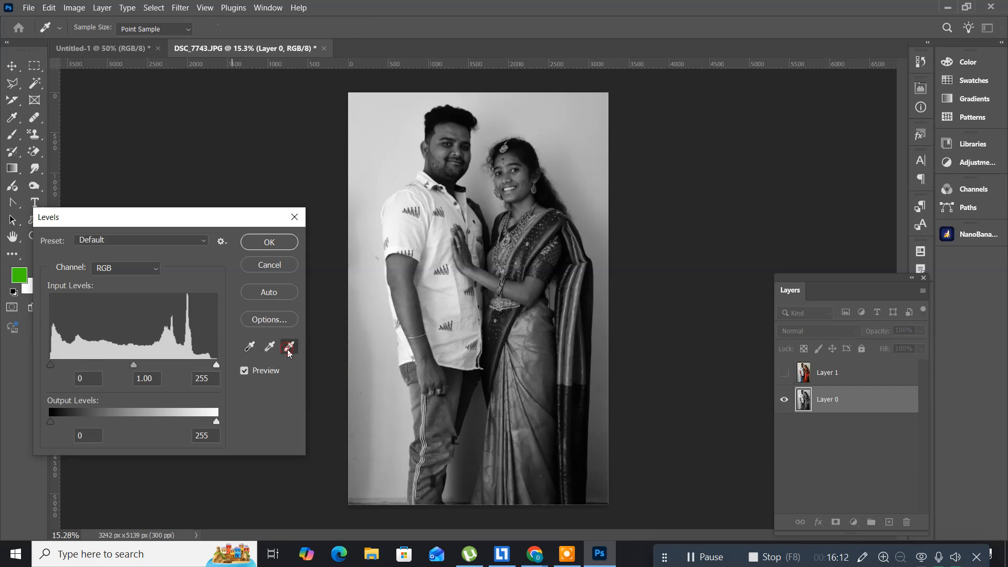
click(382, 139)
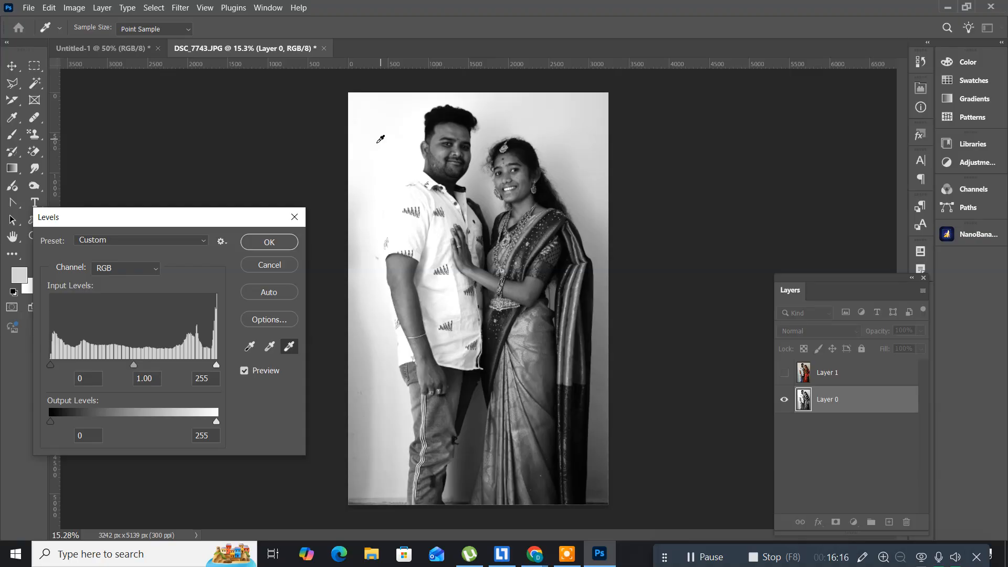
click(255, 242)
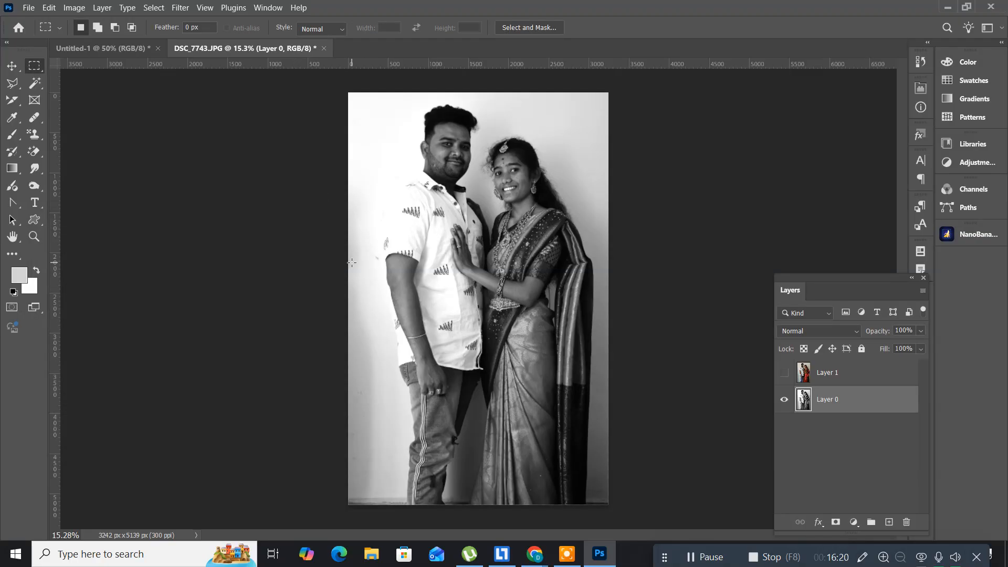
Add a new layer above the black-and-white photo and choose the foreground-to-background preset from the Basics group for the Gradient tool.
key(ctrl+shift+n)
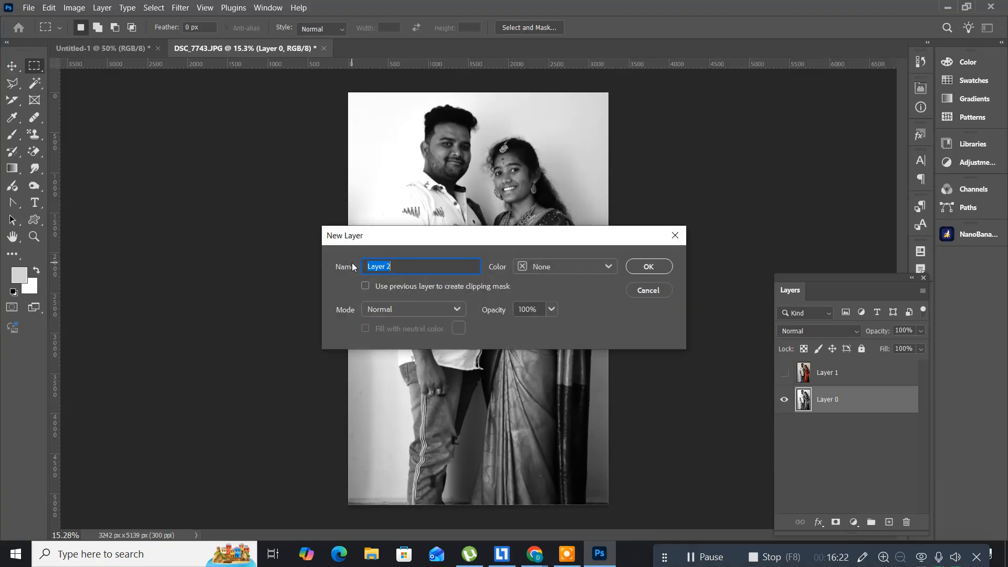
key(Return)
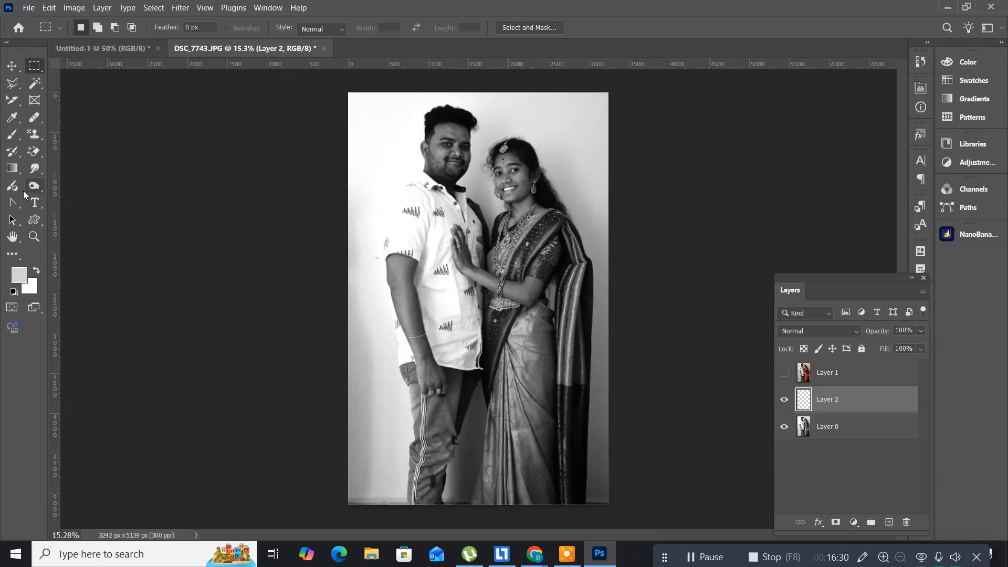
click(12, 169)
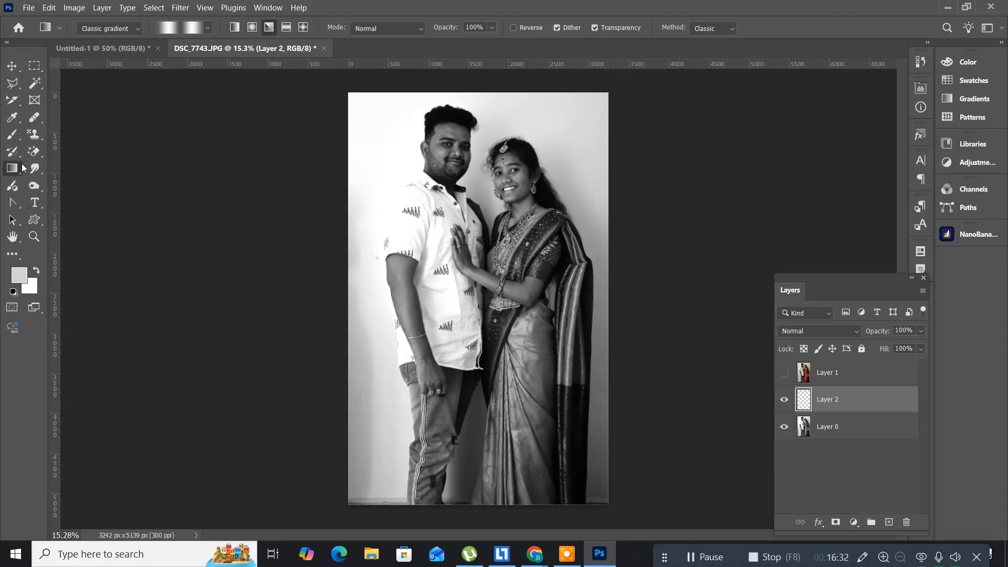
click(208, 27)
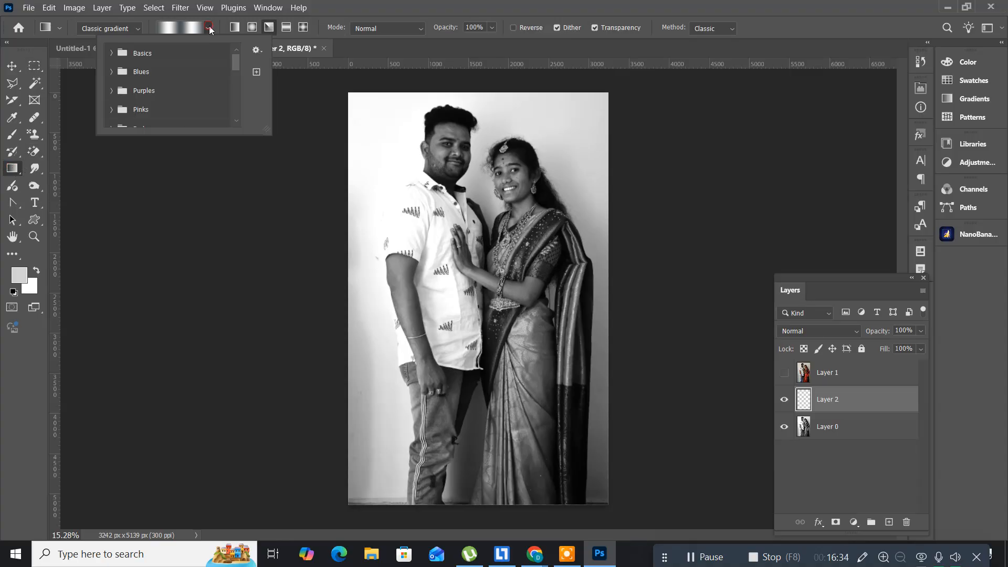
click(113, 53)
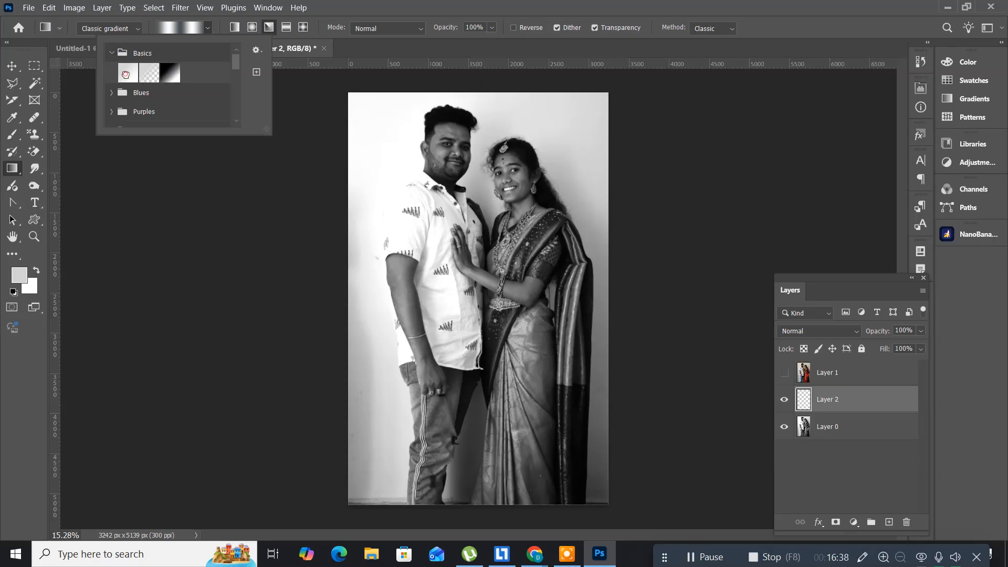
click(128, 73)
click(372, 7)
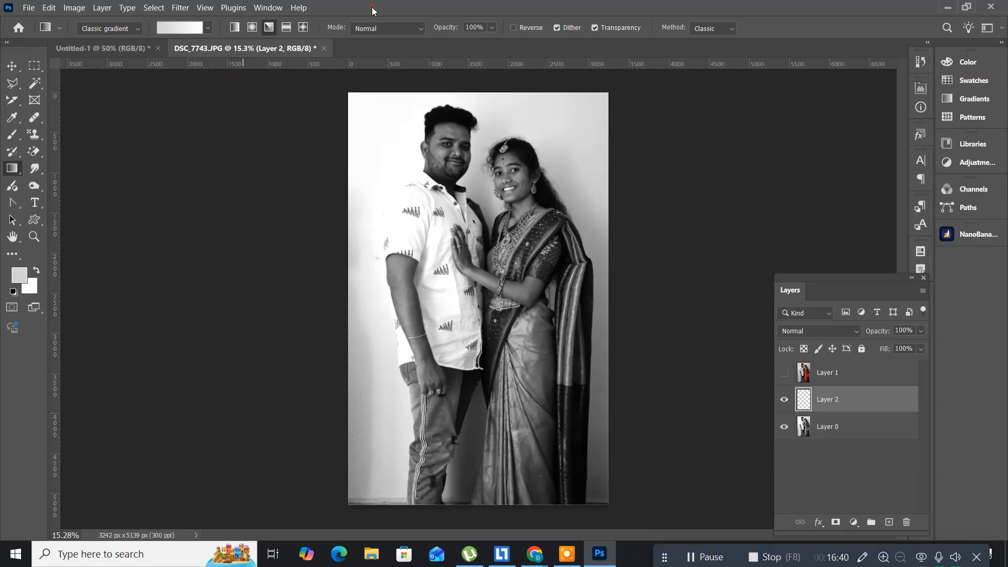
Set the background color to near-black 080000 and the foreground color to a bright magenta.
click(32, 291)
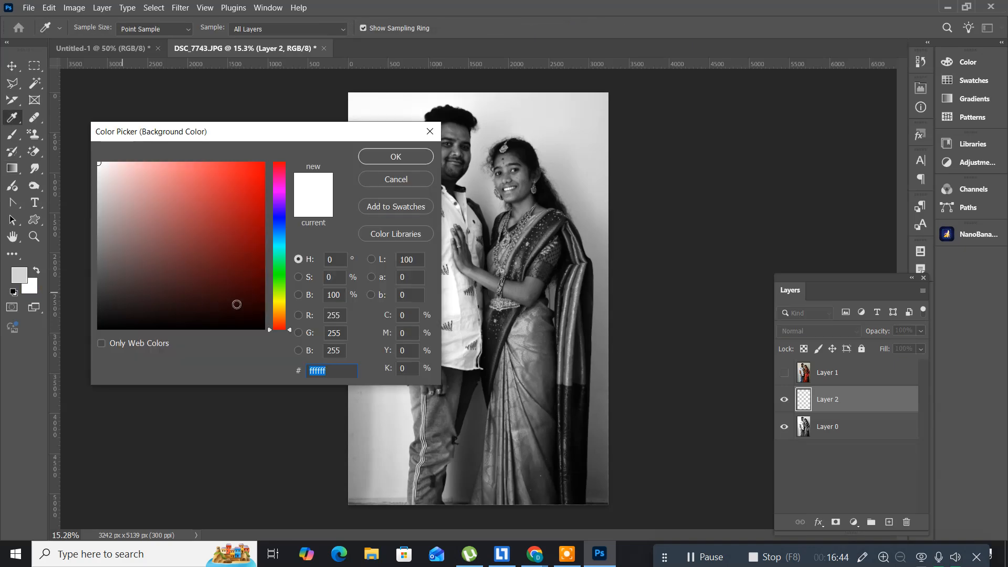
click(263, 324)
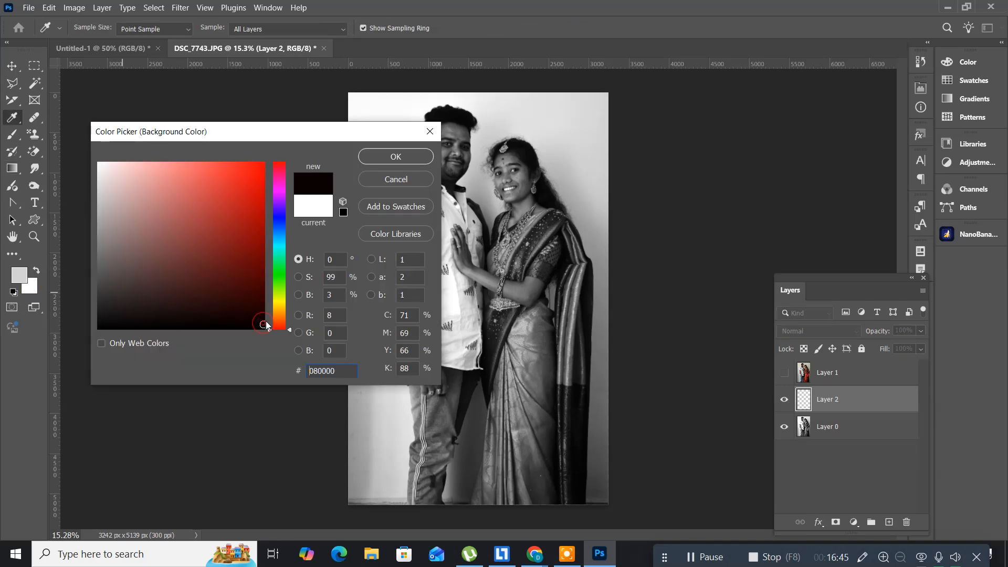
click(395, 157)
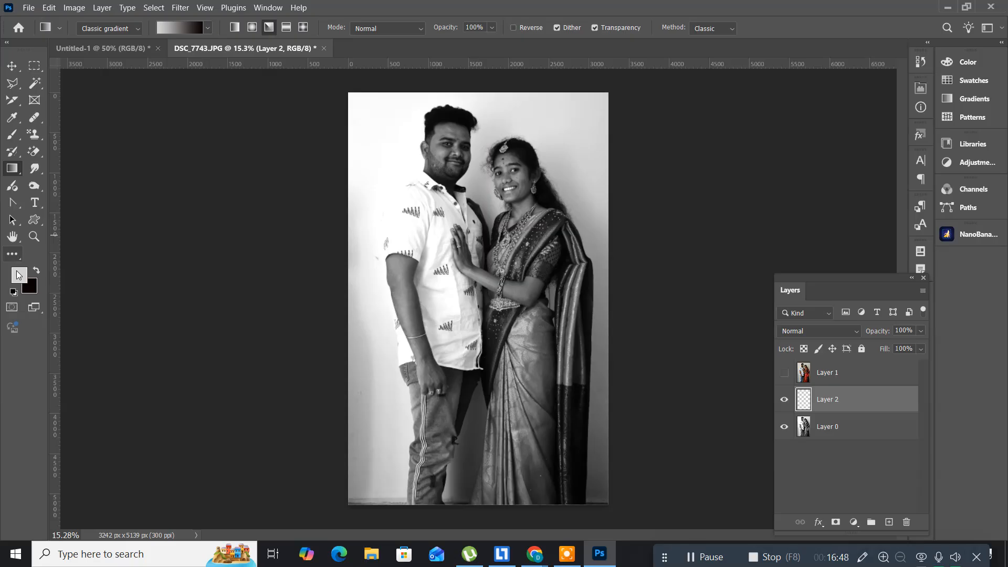
click(19, 281)
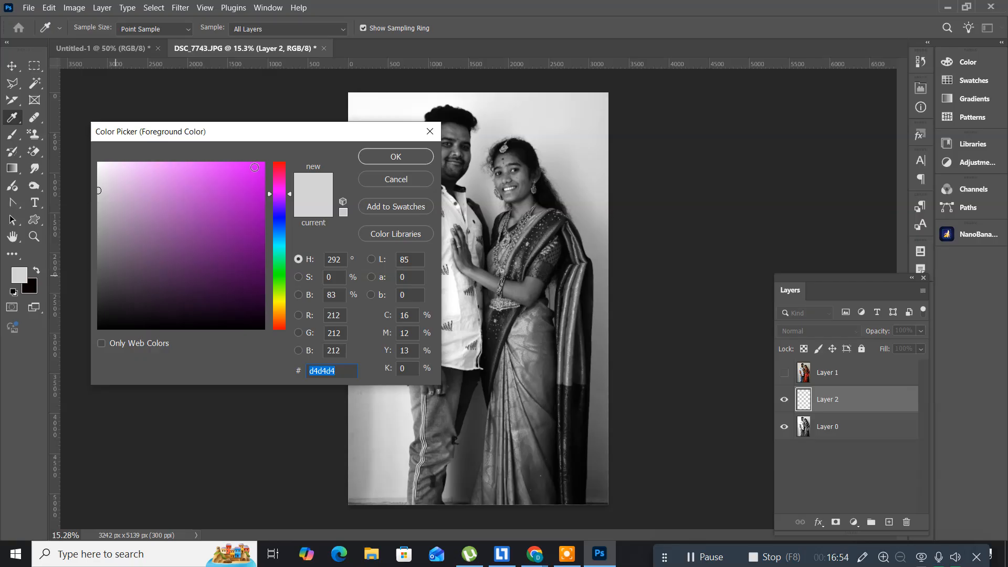
click(255, 168)
click(387, 156)
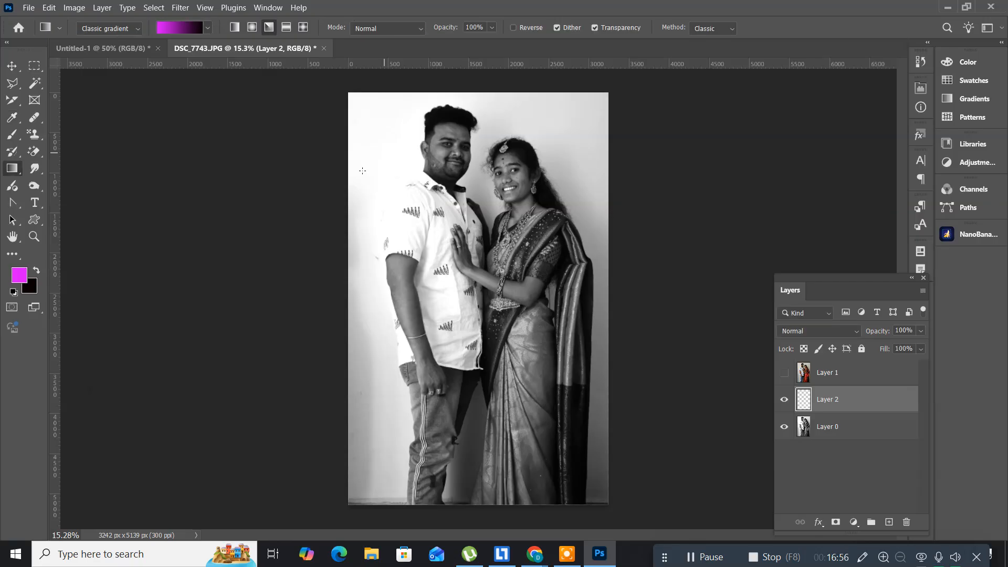
Fill the new layer with a radial gradient centered between the couple's heads, and move the layer below the black-and-white photo.
click(252, 29)
drag(484, 188, 269, 535)
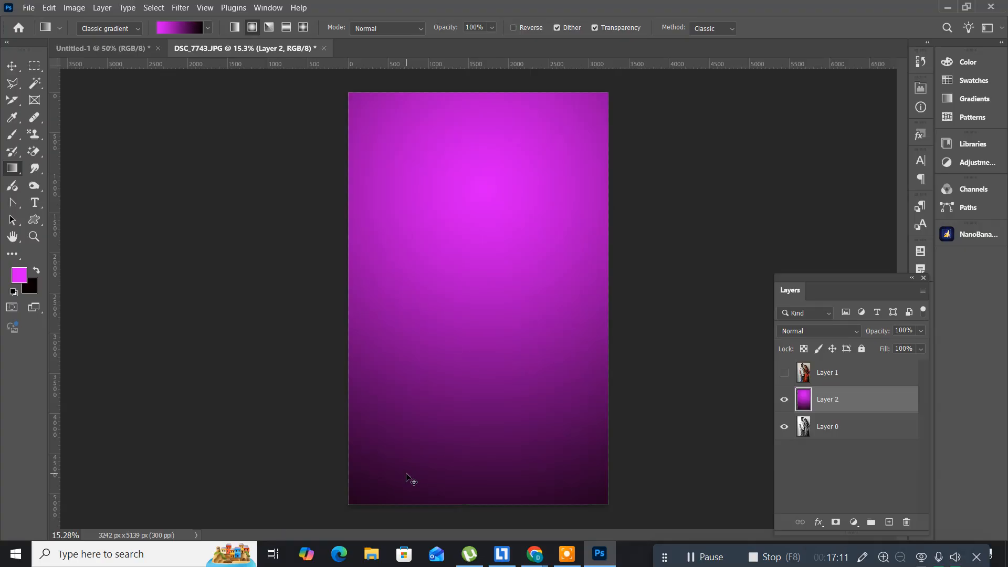
key(ctrl+bracketleft)
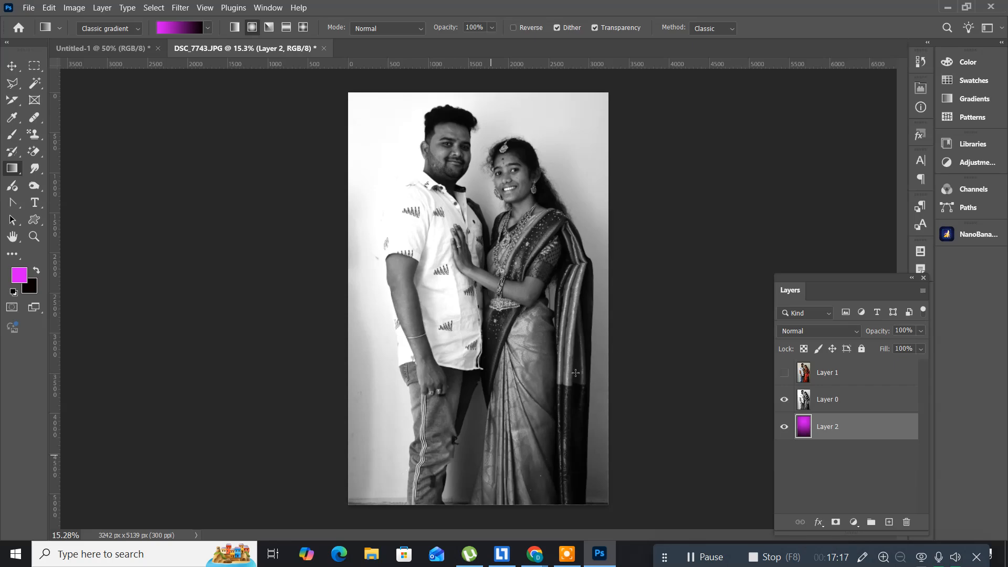
Set the blend mode of the black-and-white photo layer to Multiply over the magenta gradient.
click(836, 403)
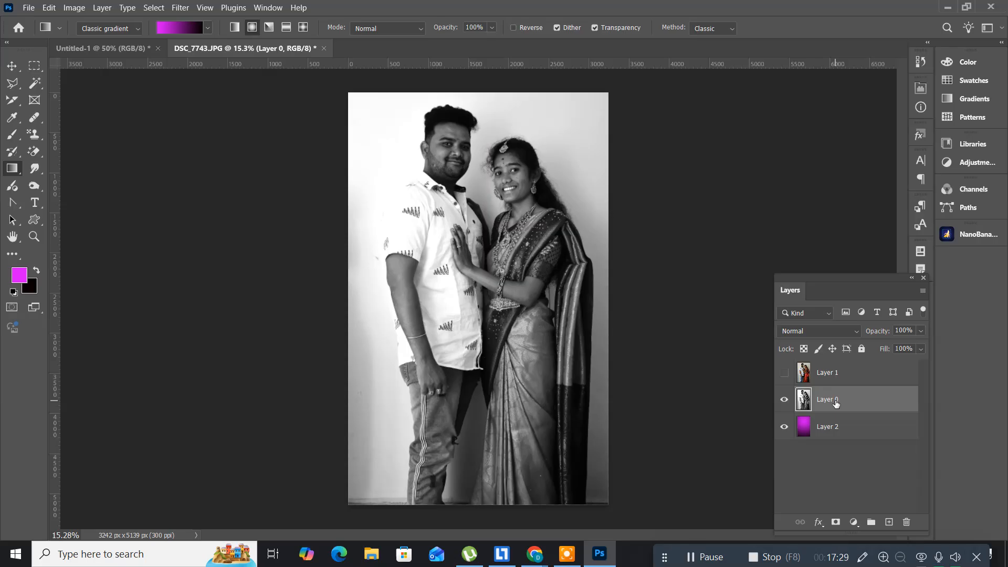
click(843, 330)
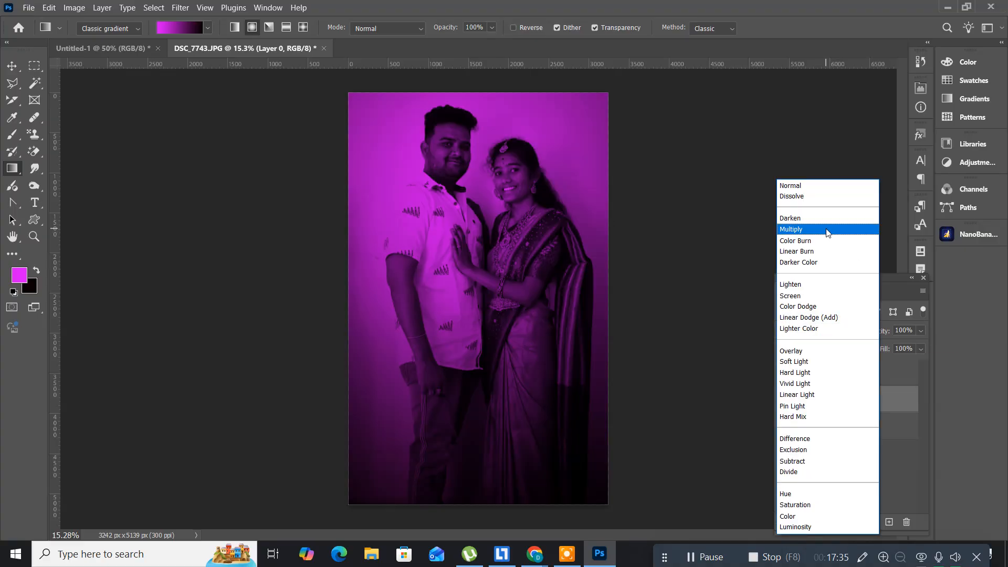
click(828, 233)
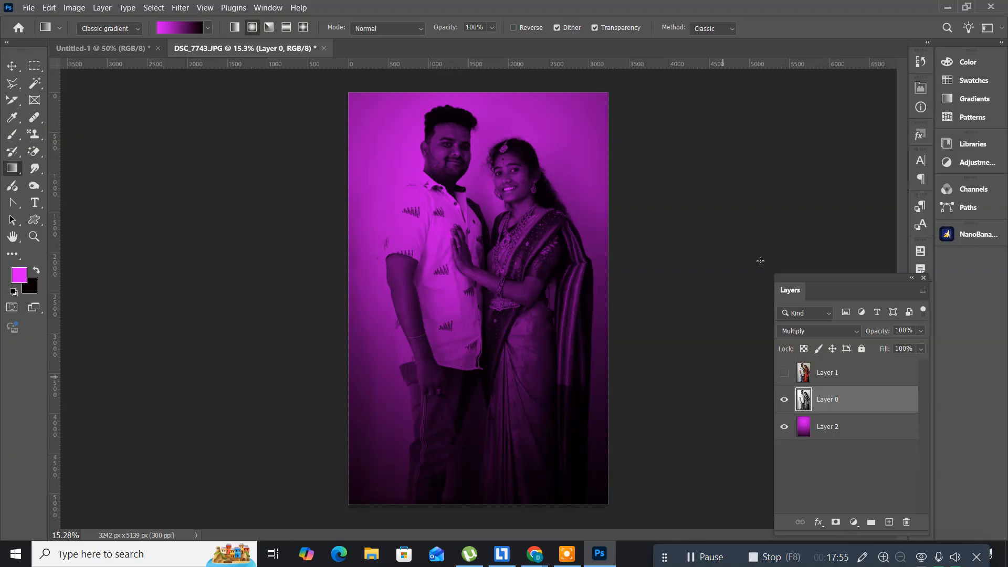
Show the hidden color photo layer, and start a Pen path on it along the man's shoulder up to the shirt collar.
click(863, 376)
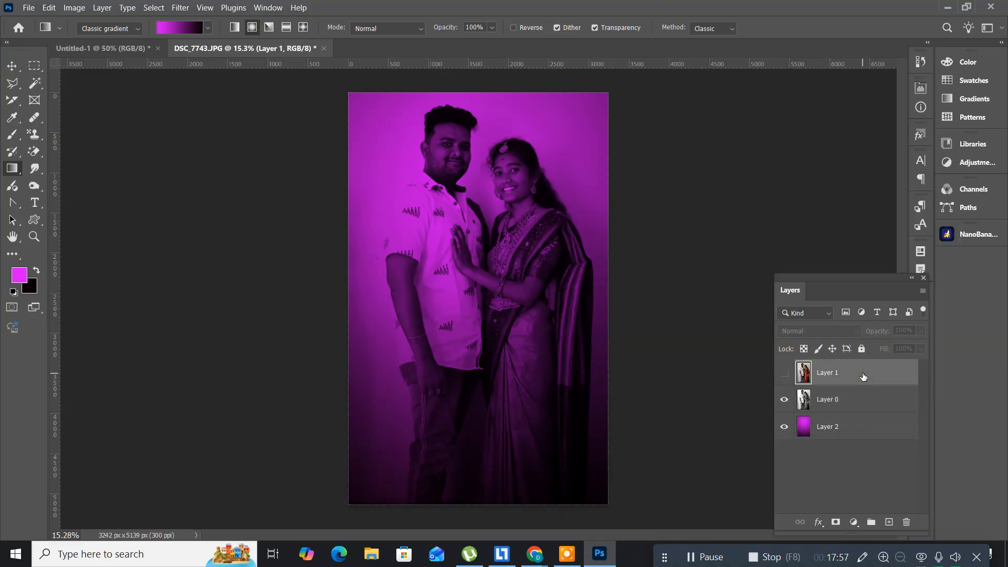
click(784, 374)
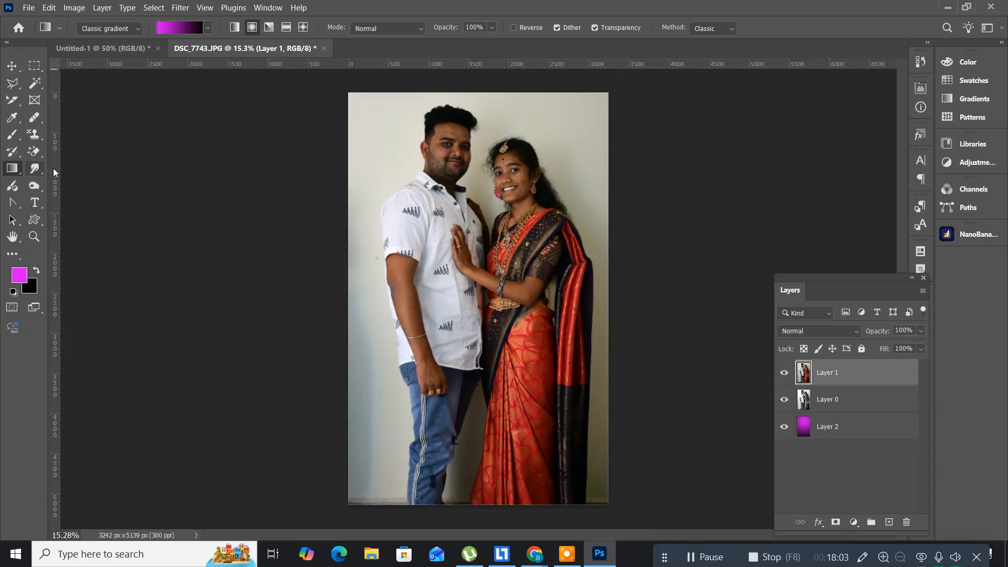
click(34, 237)
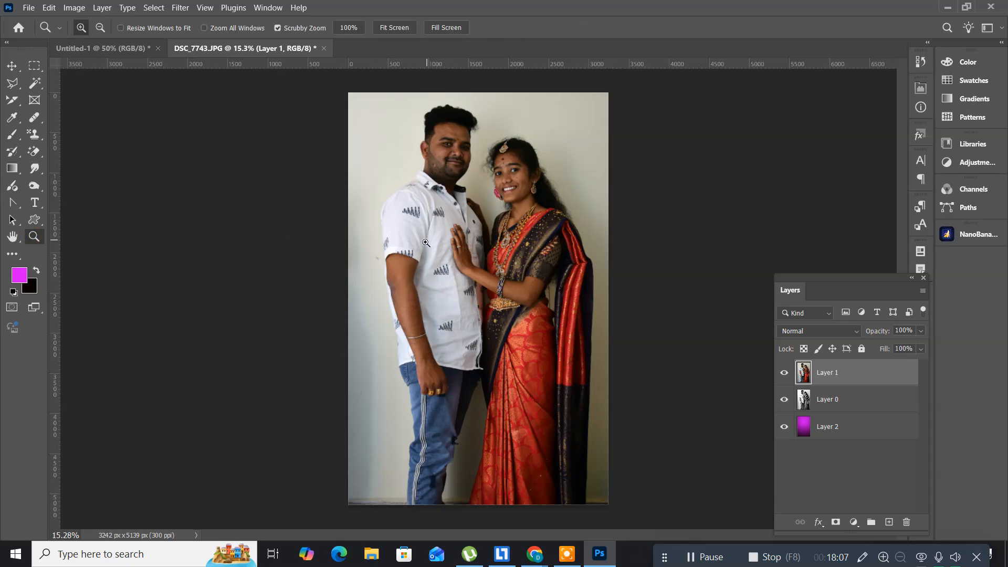
drag(418, 154, 478, 186)
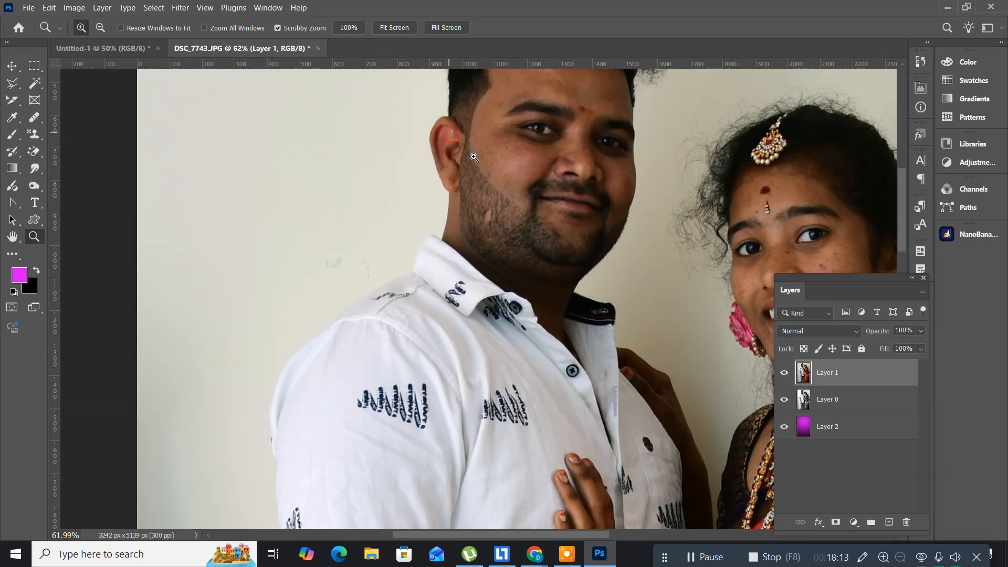
drag(492, 166, 495, 187)
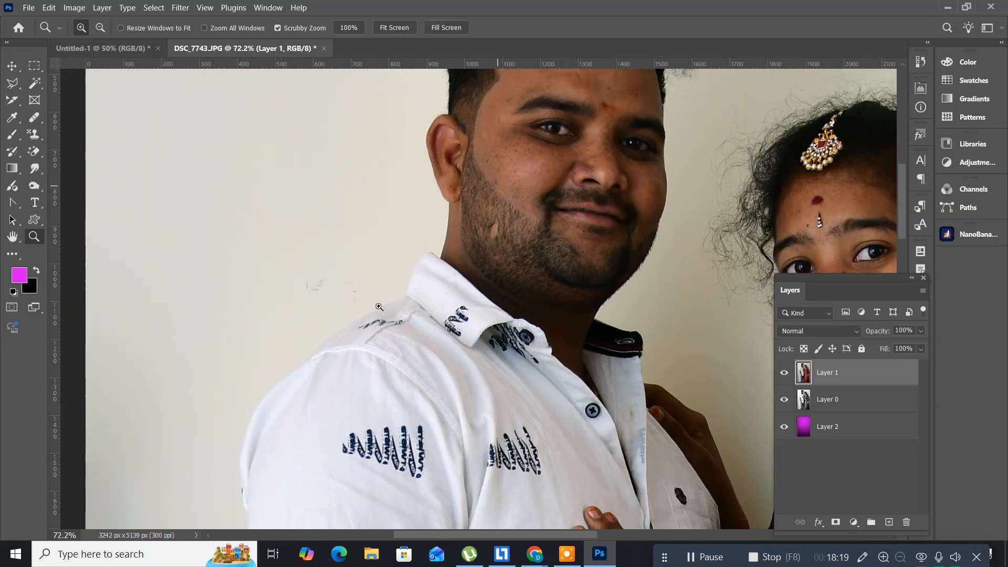
scroll(212, 187, down, 5)
scroll(211, 186, right, 5)
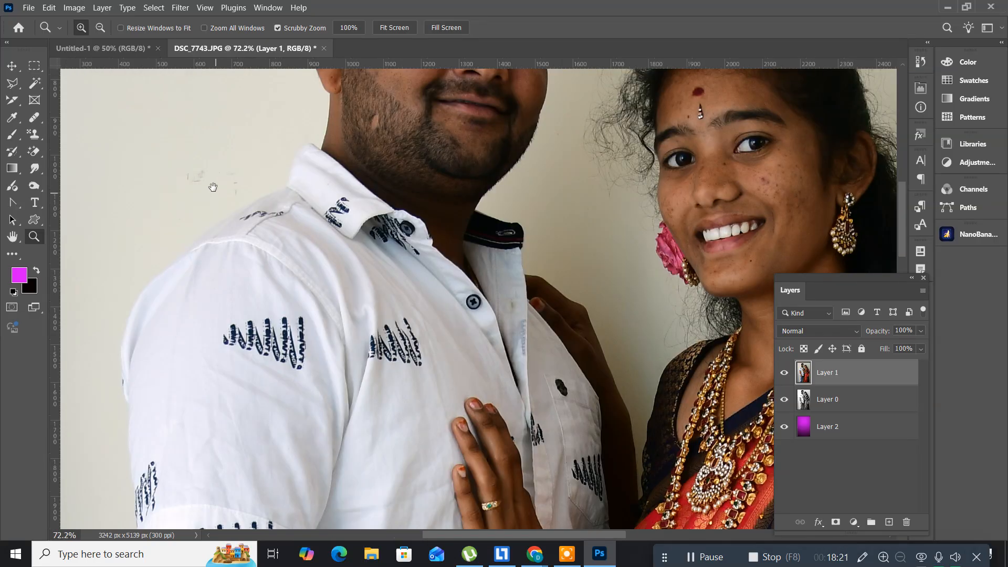
scroll(231, 205, up, 1)
scroll(231, 204, left, 1)
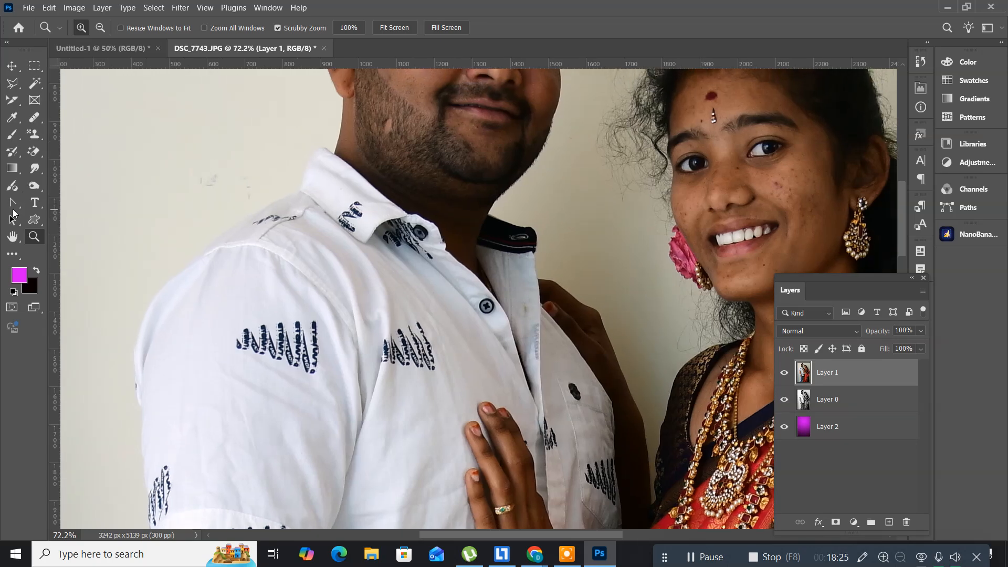
click(14, 205)
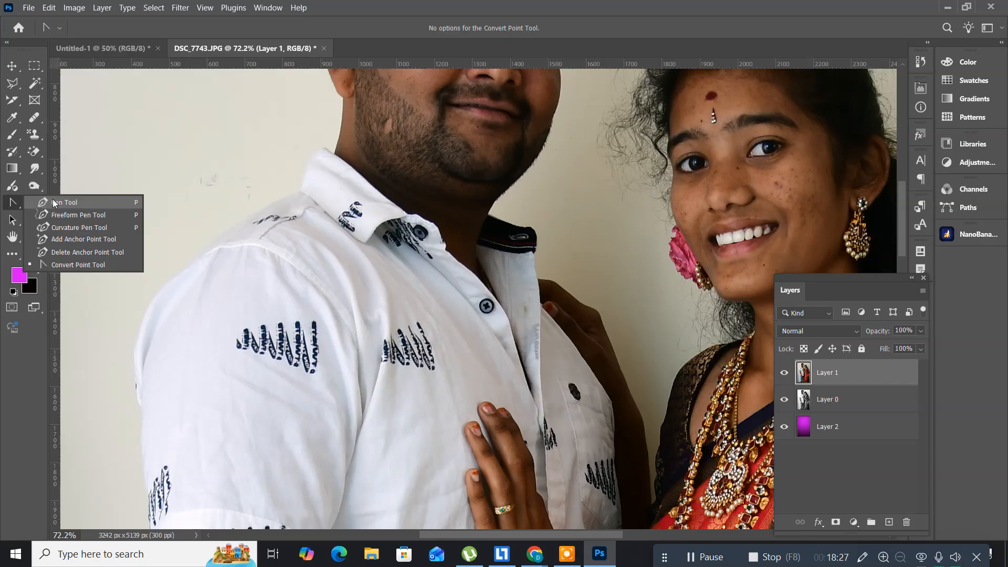
click(64, 202)
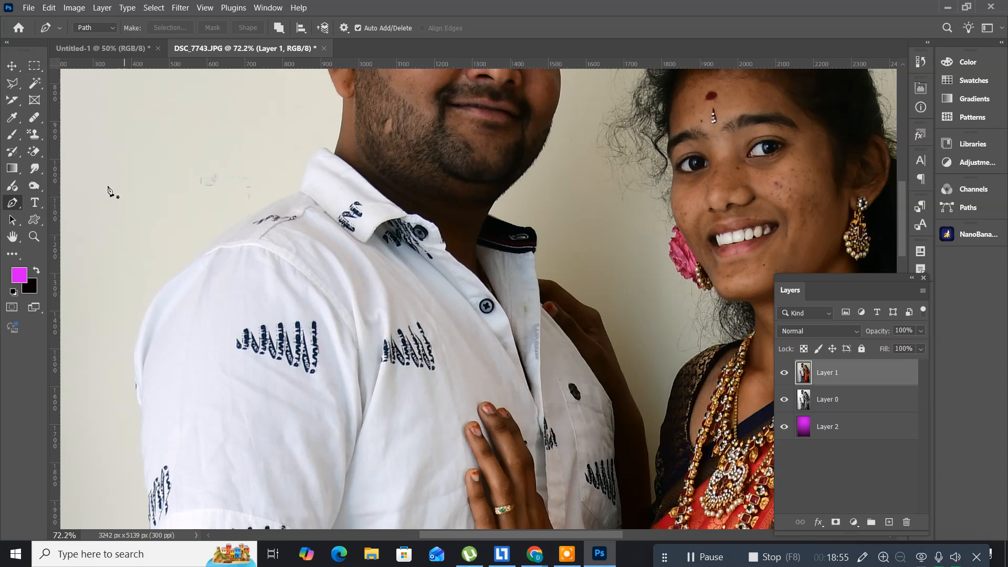
click(175, 278)
click(261, 208)
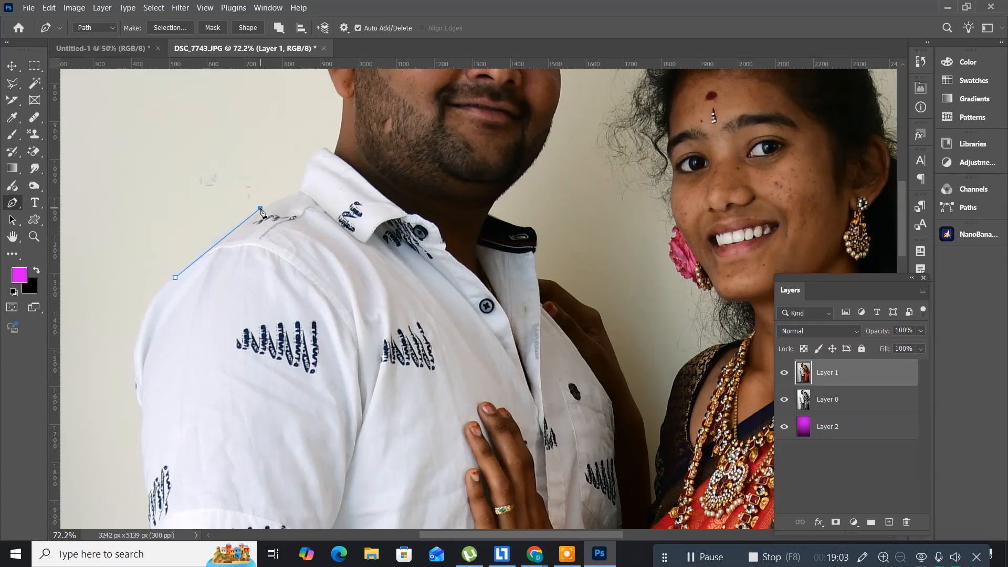
click(298, 190)
Extend the path from the man's shoulder up the outer edge of his shirt collar and over its top.
drag(331, 195, 232, 305)
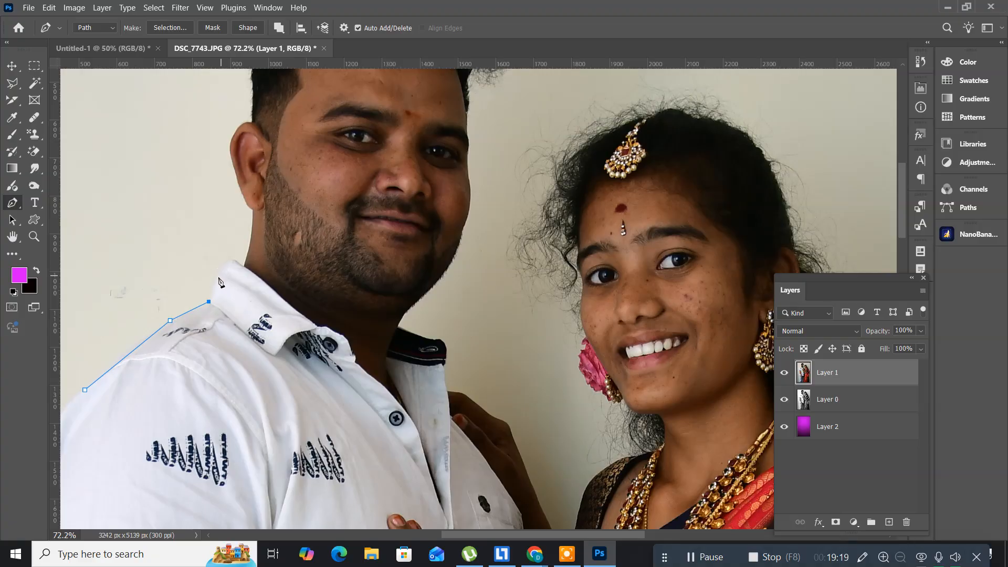
click(217, 277)
drag(234, 261, 245, 263)
click(244, 262)
key(ctrl+plus)
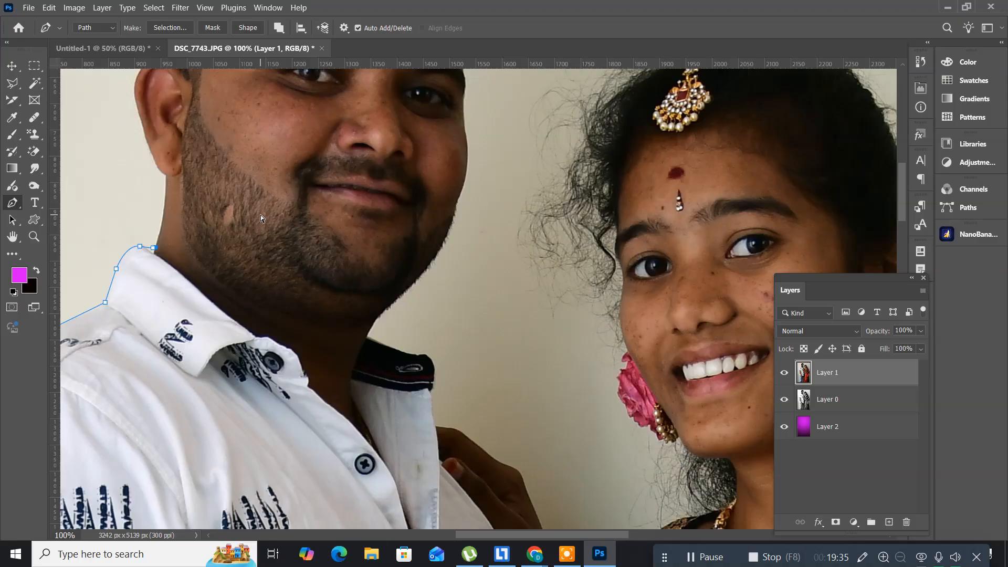
key(ctrl+plus)
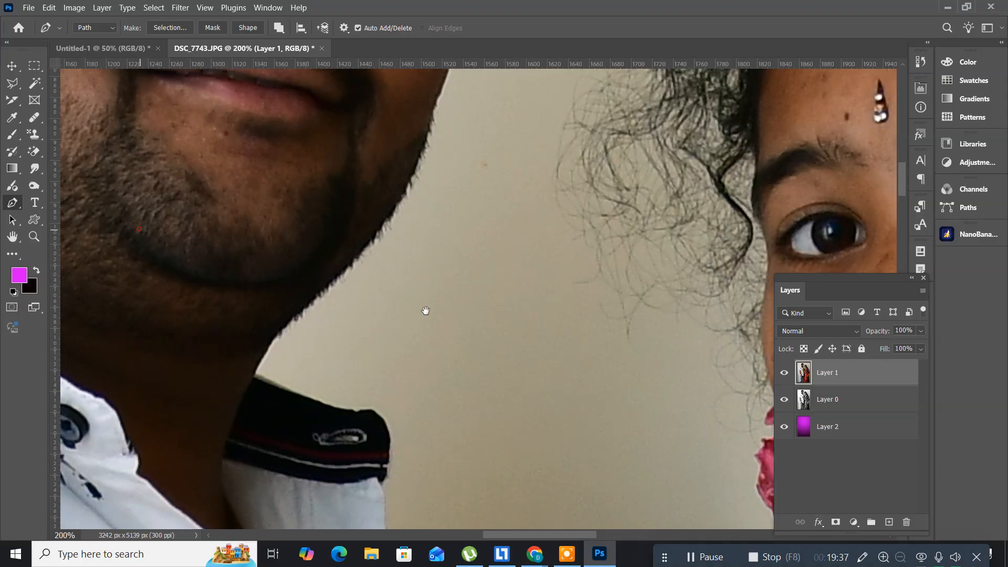
drag(425, 310, 547, 322)
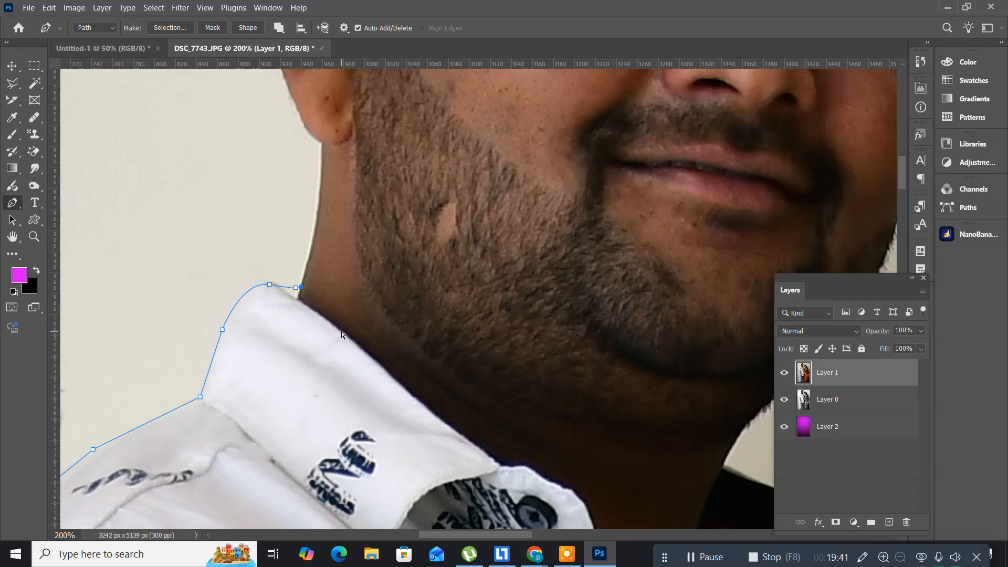
Undo the last collar anchor points, re-place them at the base of the neck, and continue the path up to the earlobe.
key(ctrl+z)
key(ctrl+z)
click(270, 284)
click(296, 296)
drag(321, 199, 321, 189)
click(323, 147)
Trace the path around the outer edge of the man's ear, from the earlobe to the hairline above it.
drag(344, 237, 362, 310)
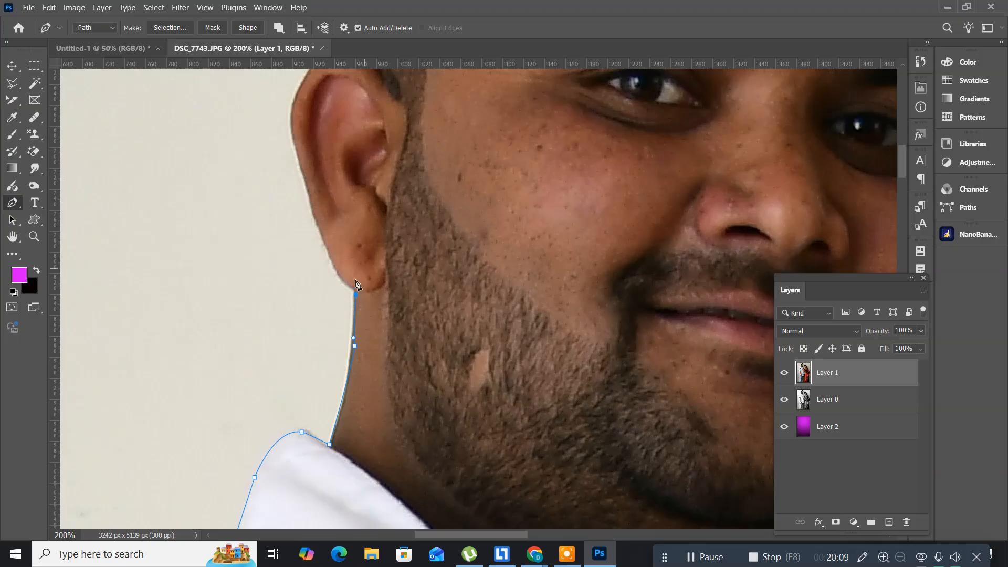
click(326, 249)
drag(324, 235, 323, 234)
click(297, 156)
drag(247, 286, 227, 330)
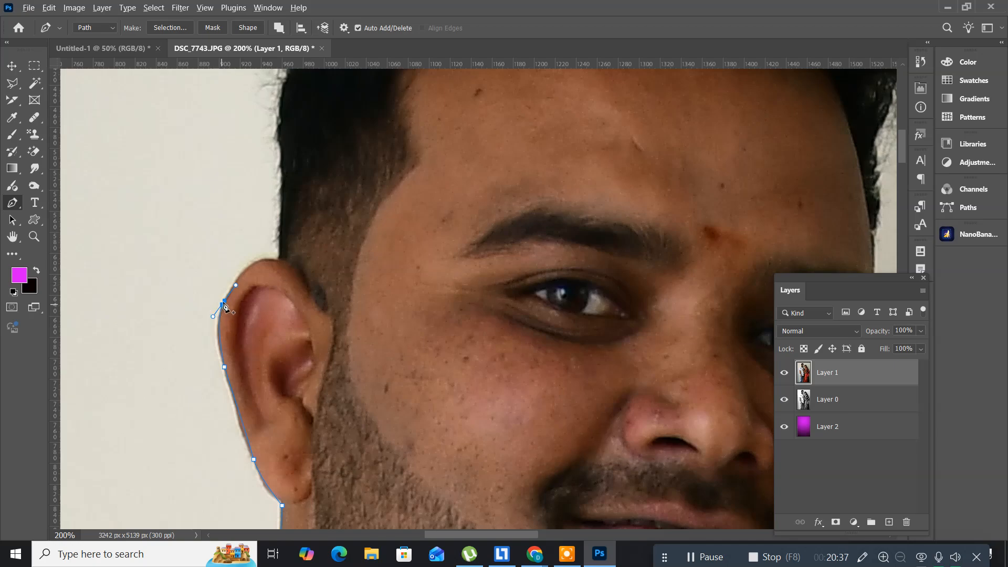
click(224, 301)
click(277, 259)
drag(281, 260, 302, 264)
click(278, 260)
click(280, 258)
Continue the path up the side of the man's head, following the edge of his hair above the ear.
drag(302, 184, 272, 333)
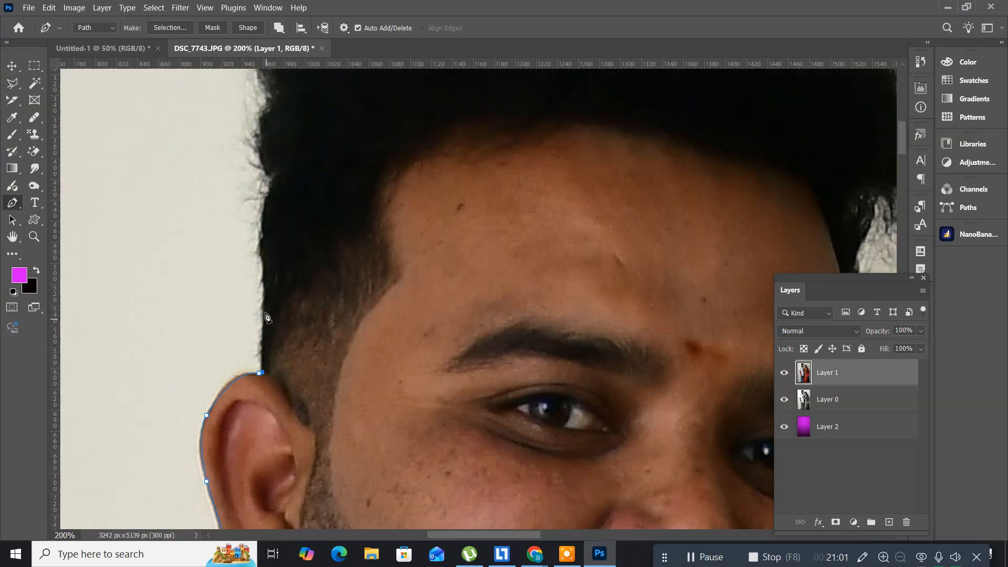
click(265, 308)
click(263, 254)
click(274, 191)
click(273, 171)
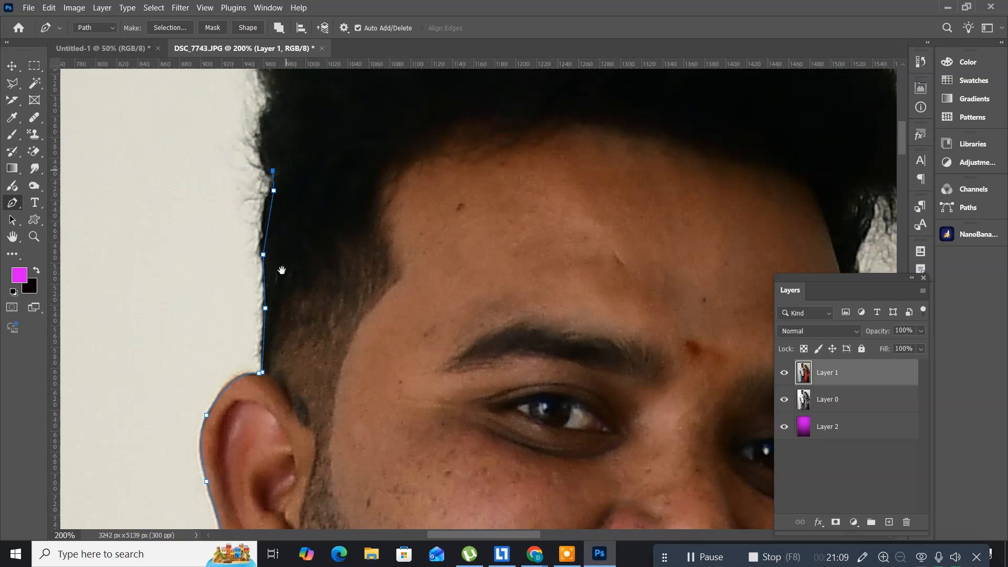
drag(280, 267, 273, 248)
click(271, 221)
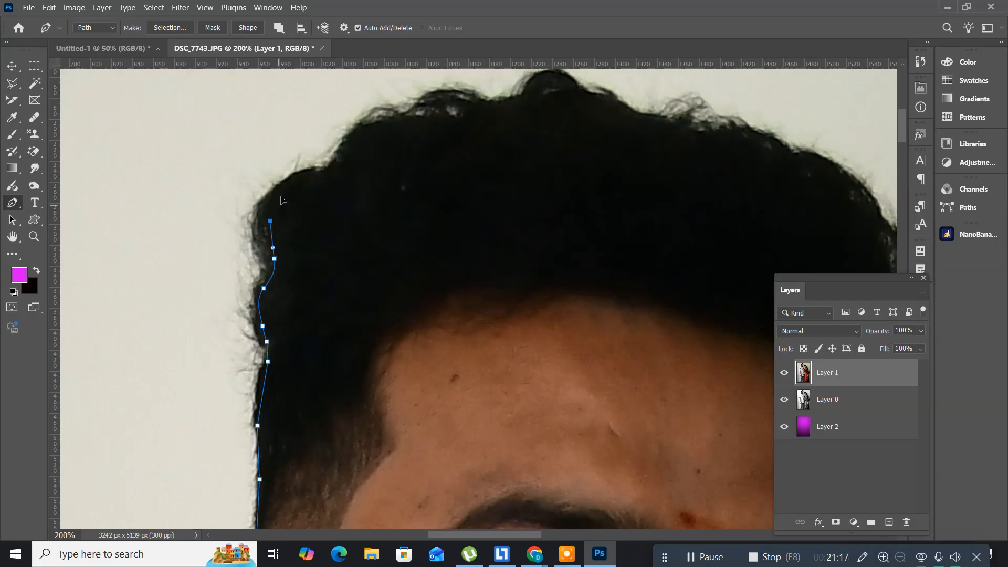
Carry the path across the top of the man's hair with curved segments, staying just inside the loose curls.
drag(303, 178, 188, 282)
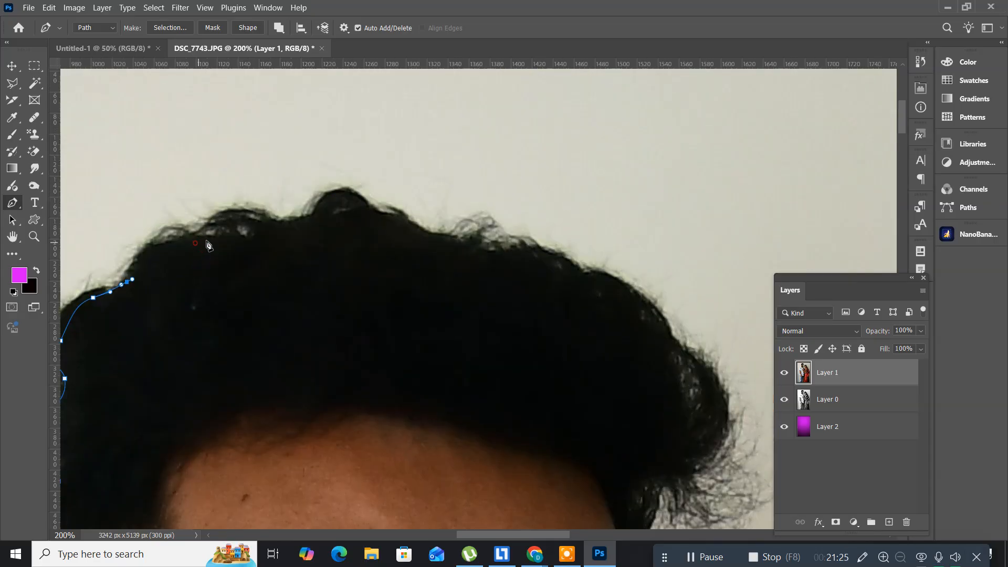
drag(195, 243, 325, 217)
drag(393, 235, 575, 290)
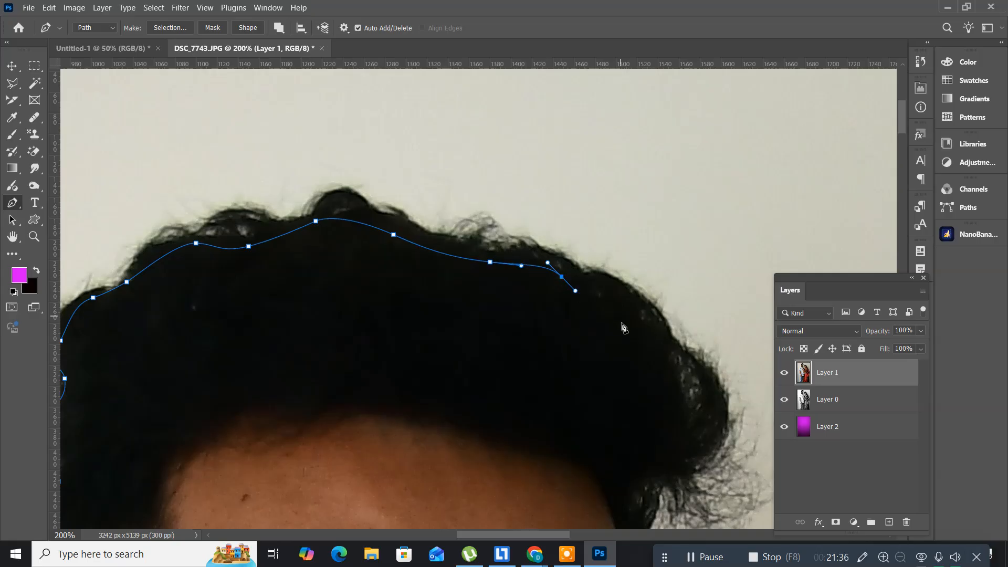
drag(622, 322, 639, 343)
drag(415, 304, 656, 420)
drag(330, 229, 569, 403)
Bring the path down the far side of the man's hair, inside the frizzy strands, to the temple beside his eyebrow.
drag(645, 460, 286, 271)
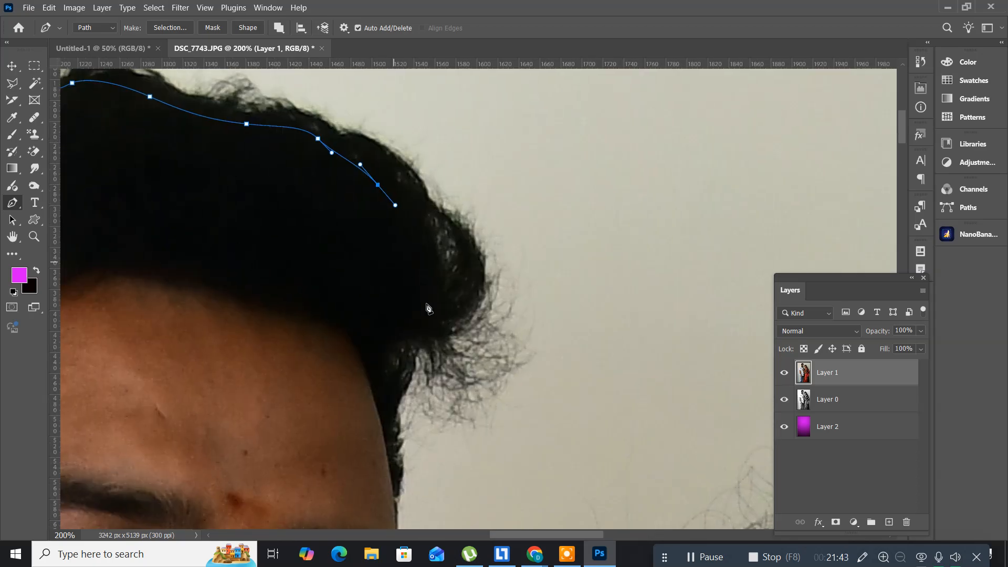
drag(426, 281, 392, 387)
drag(389, 441, 275, 200)
click(275, 212)
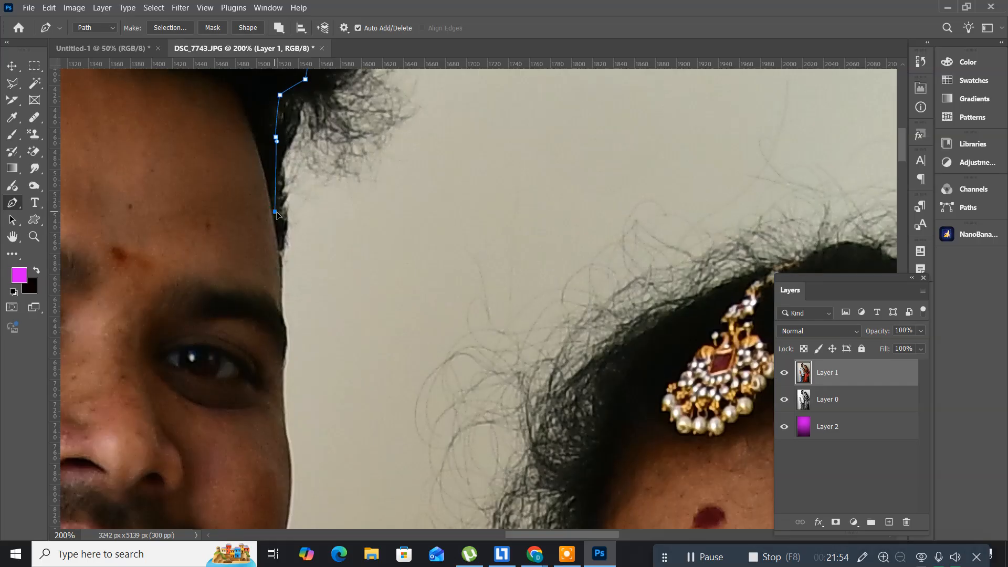
click(279, 256)
click(281, 310)
Trace the path down the man's face from the brow along the cheek to the upper jaw.
scroll(269, 236, down, 5)
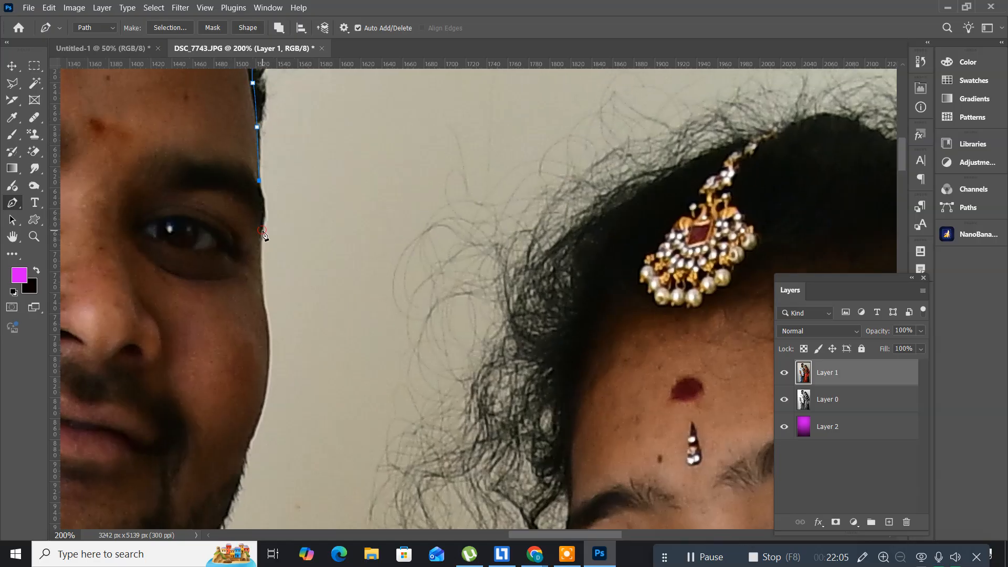
drag(261, 231, 261, 250)
drag(268, 329, 270, 334)
drag(269, 405, 259, 227)
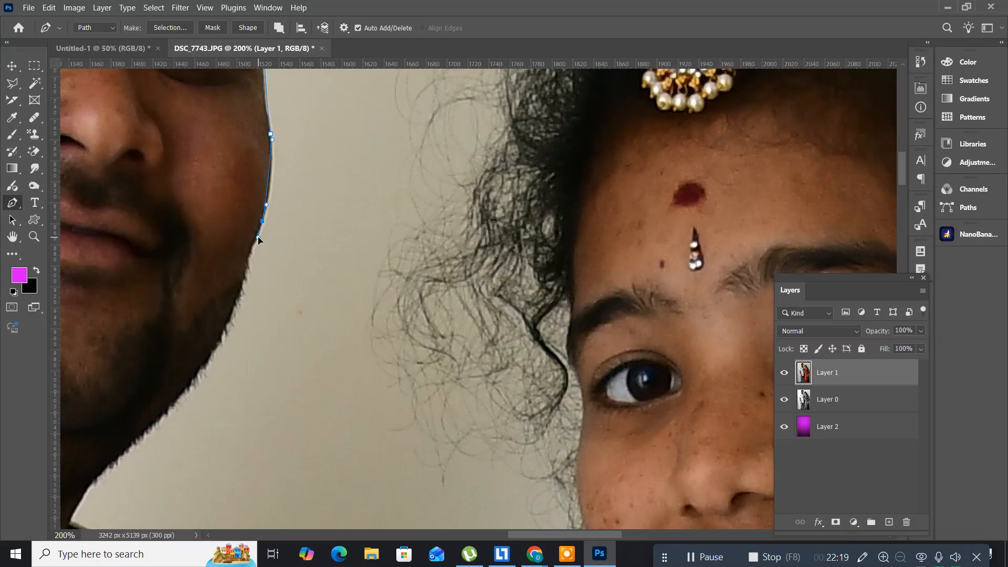
drag(244, 274, 242, 282)
Follow the man's bearded jawline with the path down to where his neck meets the dark inner collar.
drag(229, 357, 313, 252)
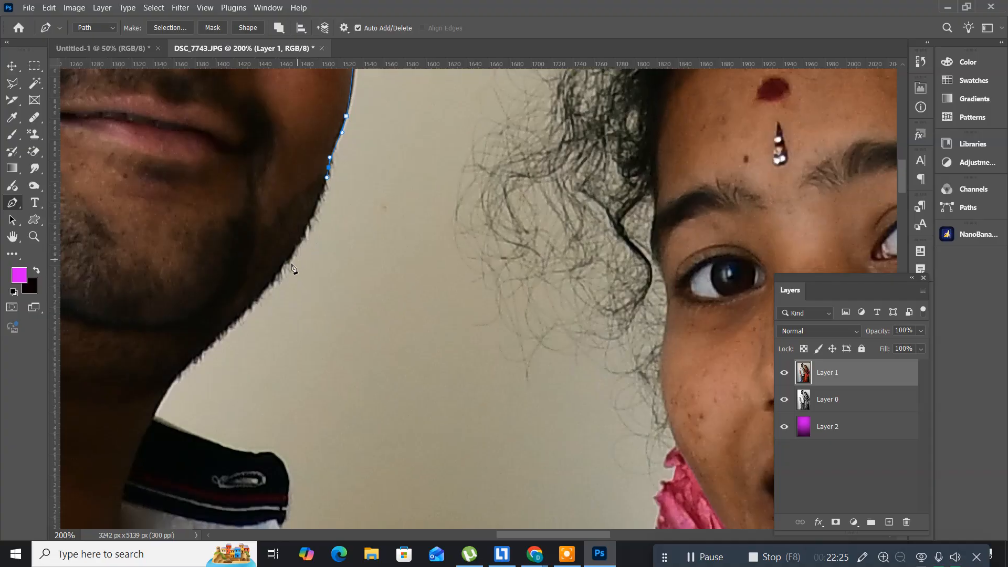
drag(280, 269, 270, 280)
drag(234, 319, 227, 326)
drag(196, 359, 189, 362)
click(169, 383)
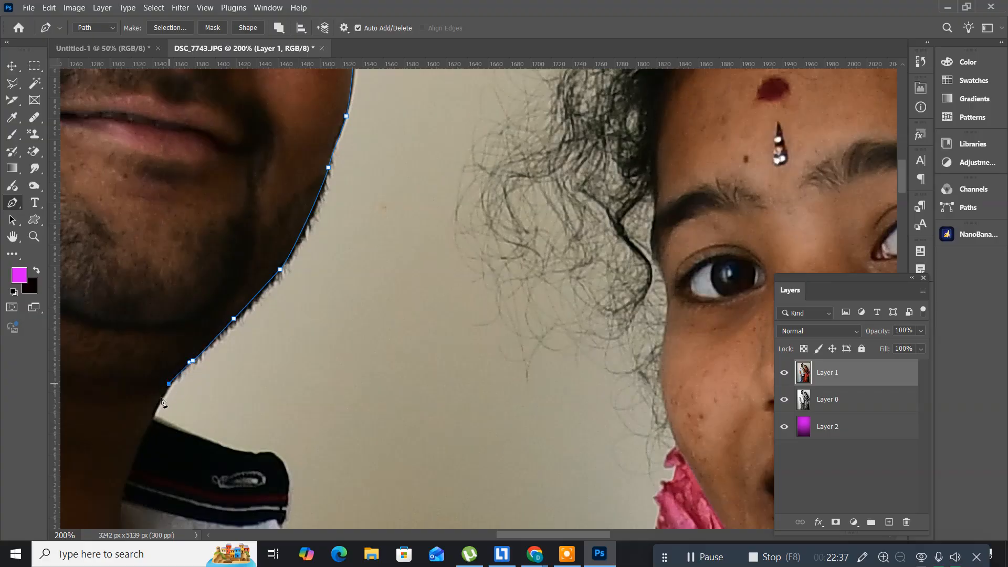
click(153, 416)
Trace the path around the dark inner collar and down the shirt opening to the woman's hand.
drag(190, 409, 159, 221)
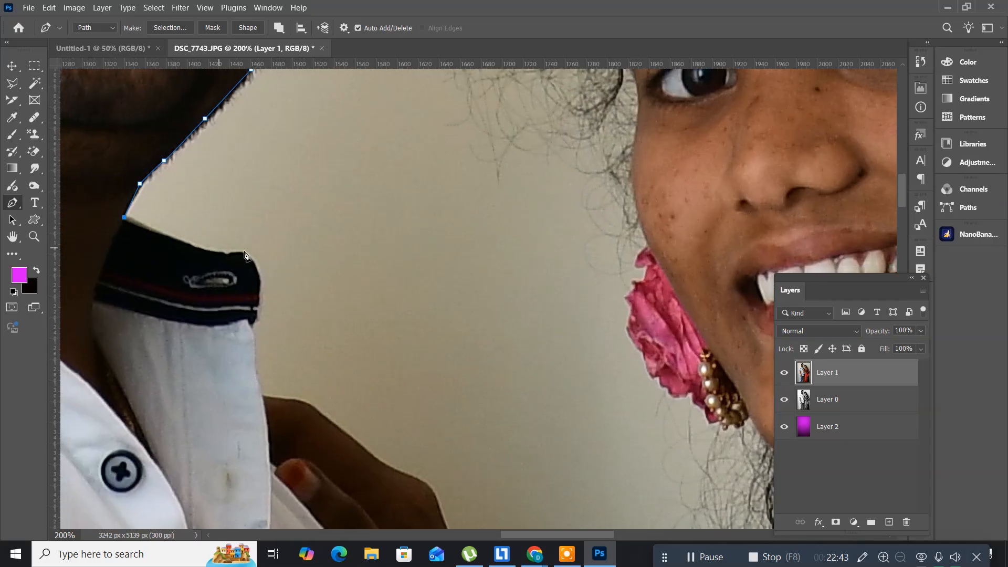
click(212, 253)
drag(213, 253, 216, 255)
drag(254, 261, 263, 276)
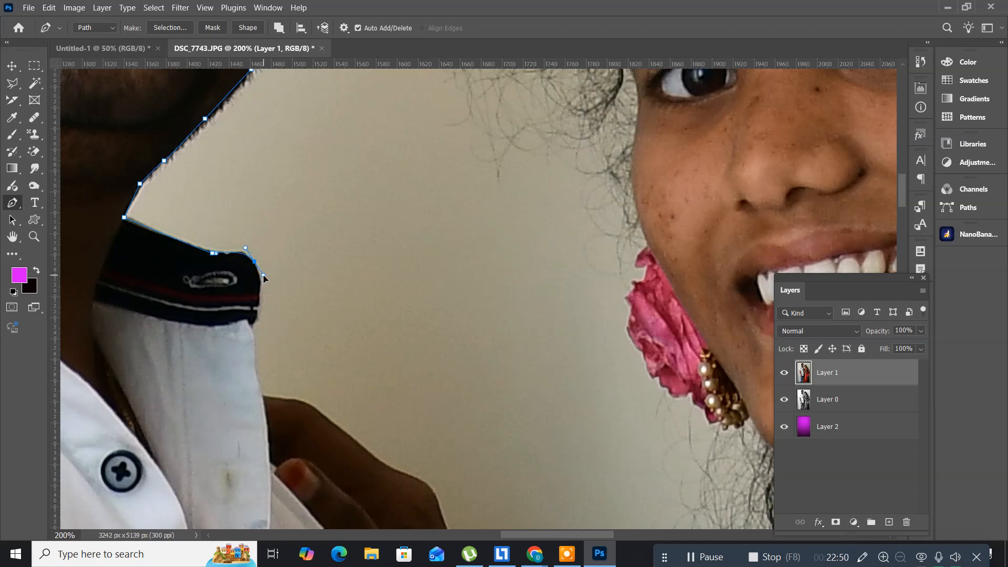
click(258, 305)
click(250, 325)
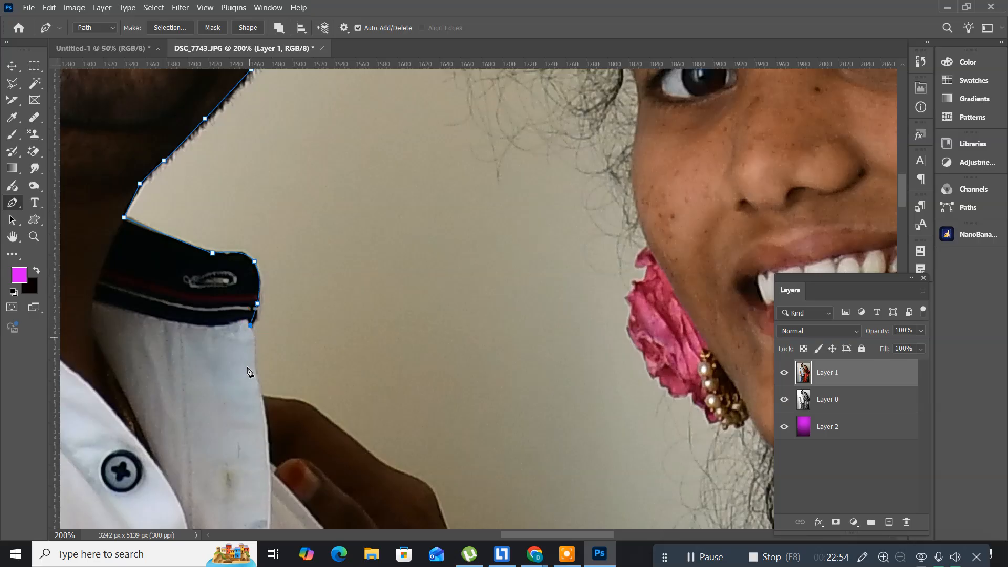
click(260, 392)
Outline the woman's hand resting on the man's chest, taking the path over the knuckles to the wrist.
mouse_move(138, 275)
mouse_down()
mouse_move(112, 263)
mouse_move(159, 272)
mouse_move(145, 275)
mouse_up()
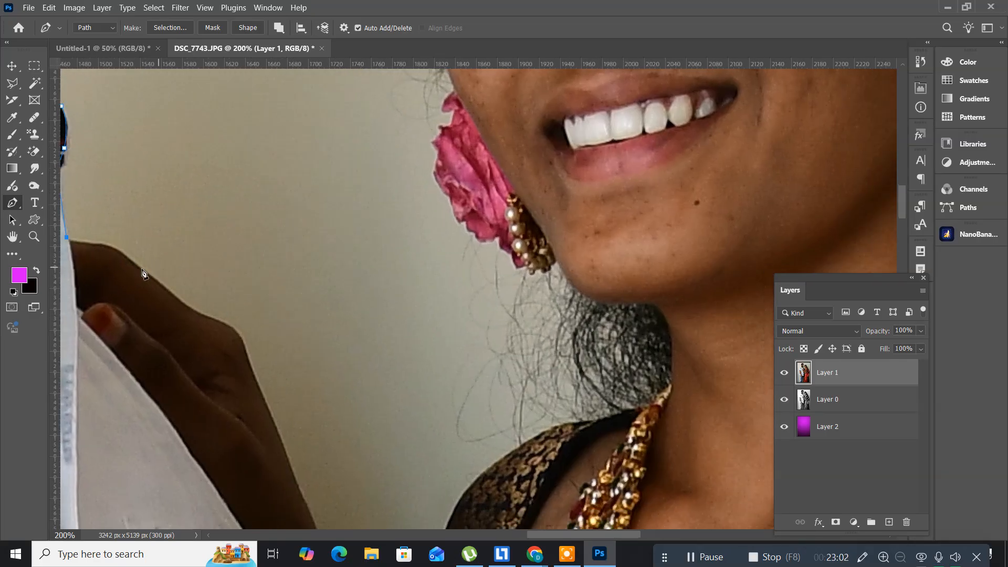
click(108, 245)
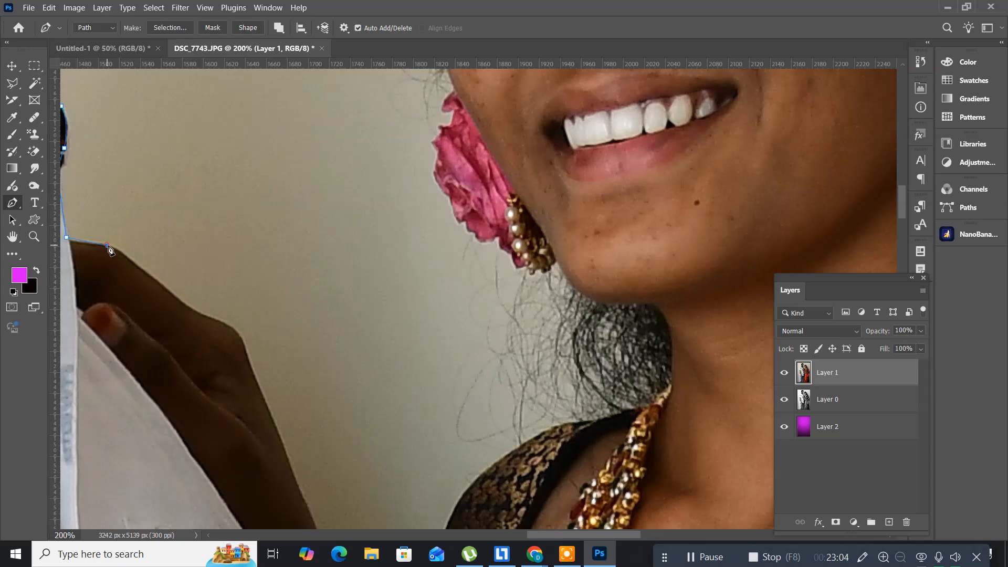
click(187, 306)
drag(230, 328, 238, 329)
drag(248, 364, 249, 371)
click(285, 452)
Continue the path down the outer edge of the woman's forearm to the bottom of the gap between the couple.
drag(278, 452, 197, 312)
click(196, 314)
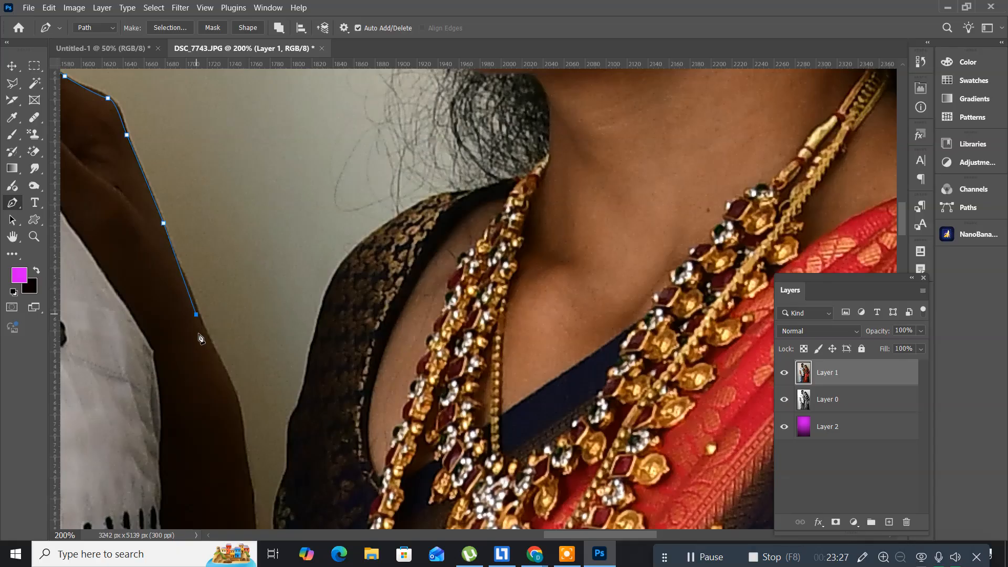
click(220, 362)
drag(243, 431, 208, 213)
key(space)
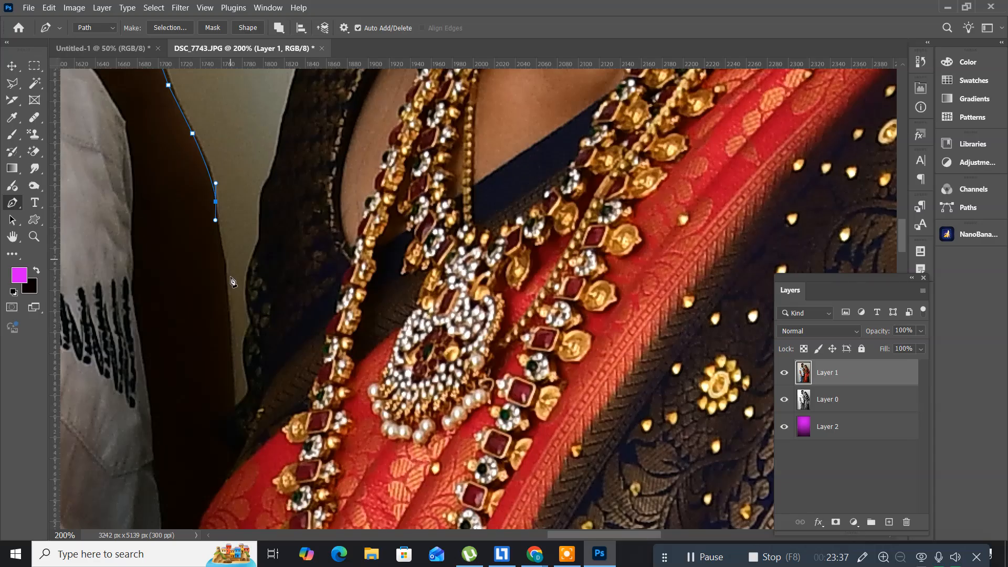
drag(230, 282, 231, 295)
click(232, 368)
click(233, 400)
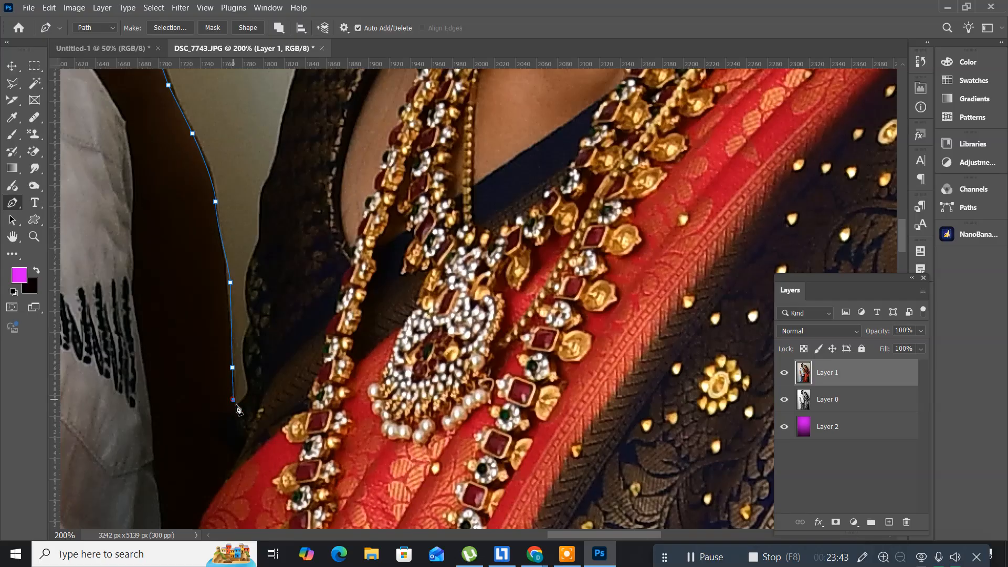
Turn the path at the bottom of the gap and trace upward along the lower edge of the woman's blouse sleeve.
click(239, 408)
drag(252, 399, 251, 391)
drag(252, 327, 267, 296)
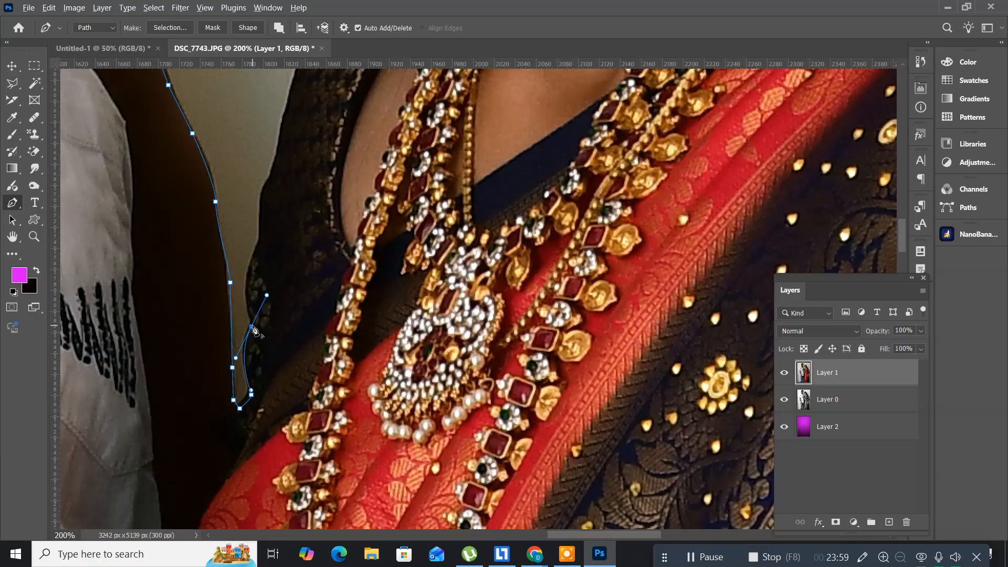
drag(260, 301, 270, 357)
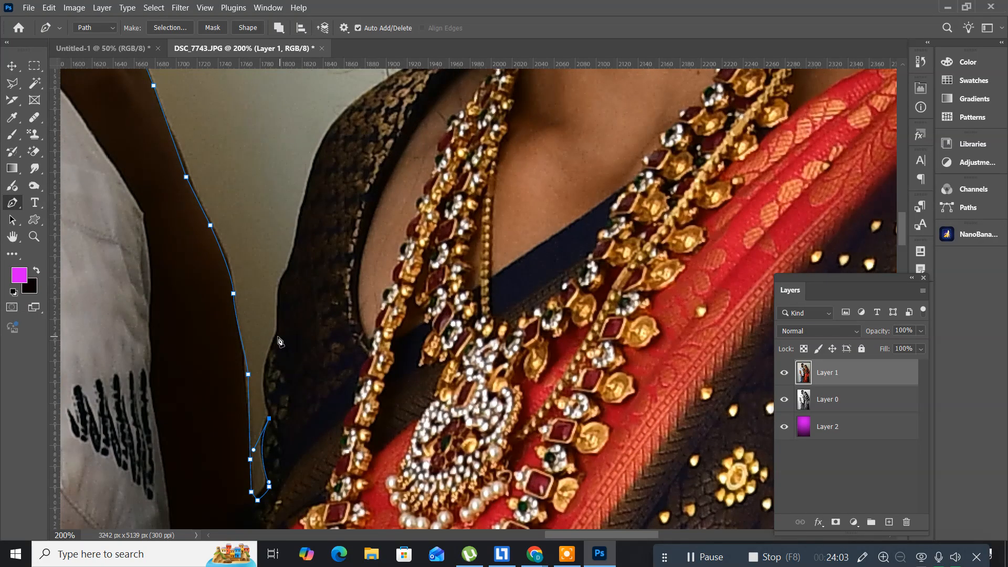
drag(277, 336, 297, 312)
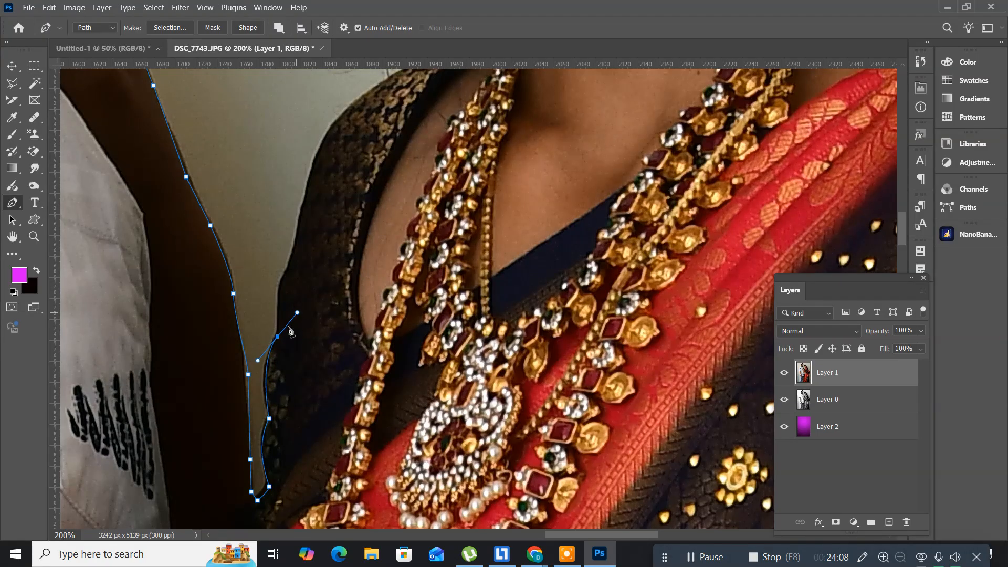
click(267, 361)
key(ctrl+z)
alt+click(277, 336)
key(ctrl+z)
drag(287, 267, 297, 263)
Trace the path up the woman's sleeve and over her shoulder to the dark neckline border of the blouse.
drag(319, 219, 320, 360)
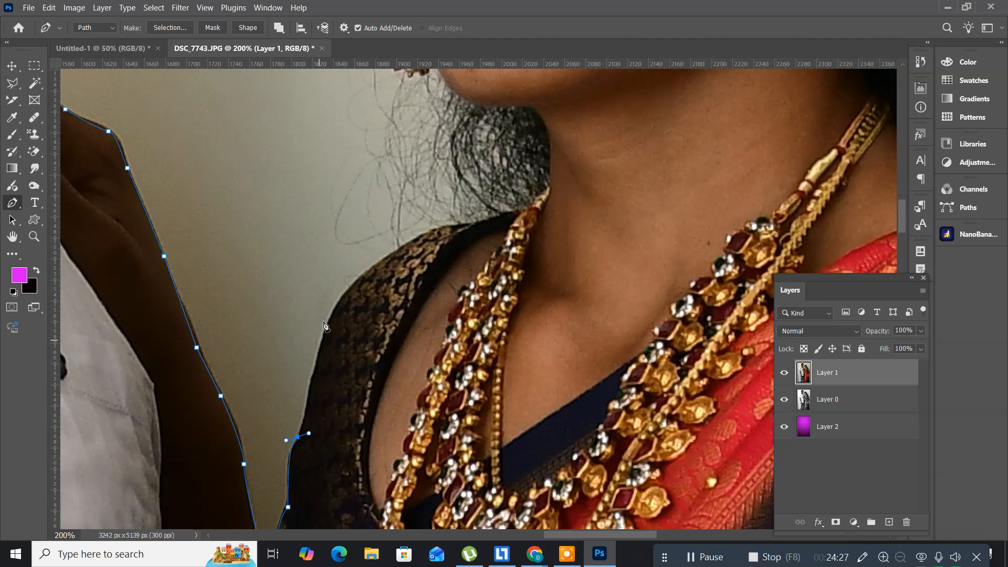
drag(330, 314, 337, 307)
drag(379, 260, 384, 258)
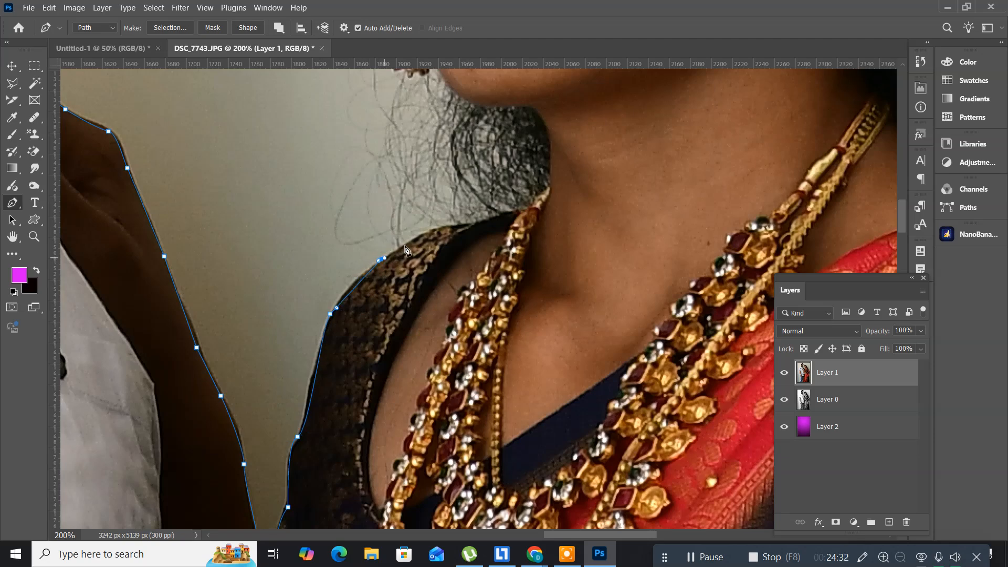
click(432, 230)
click(455, 229)
Follow the blouse's neckline border with closely spaced anchor points and carry the path over the necklace to her neck.
click(458, 235)
click(469, 230)
click(487, 223)
click(509, 217)
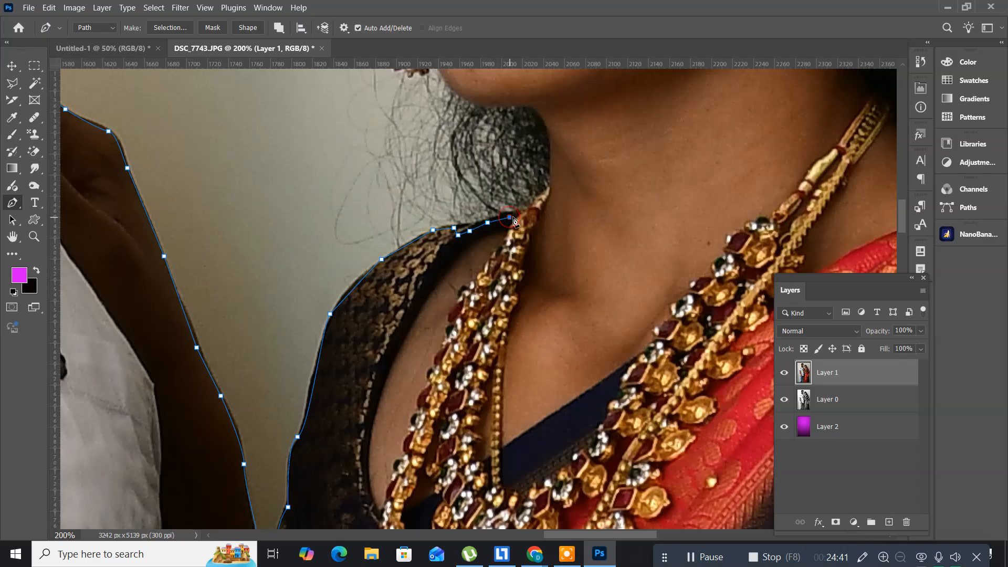
click(521, 213)
click(533, 203)
drag(428, 342, 424, 394)
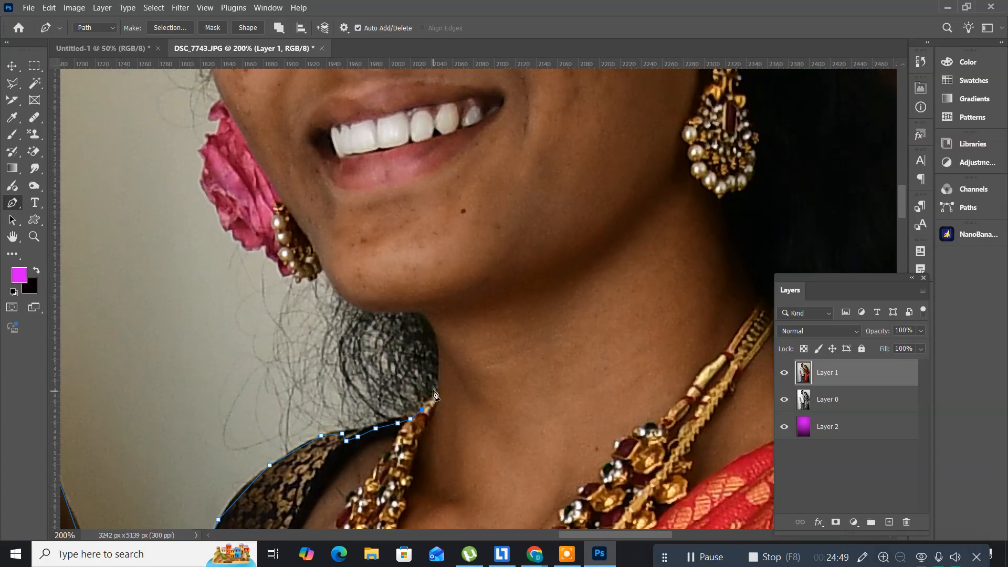
click(433, 390)
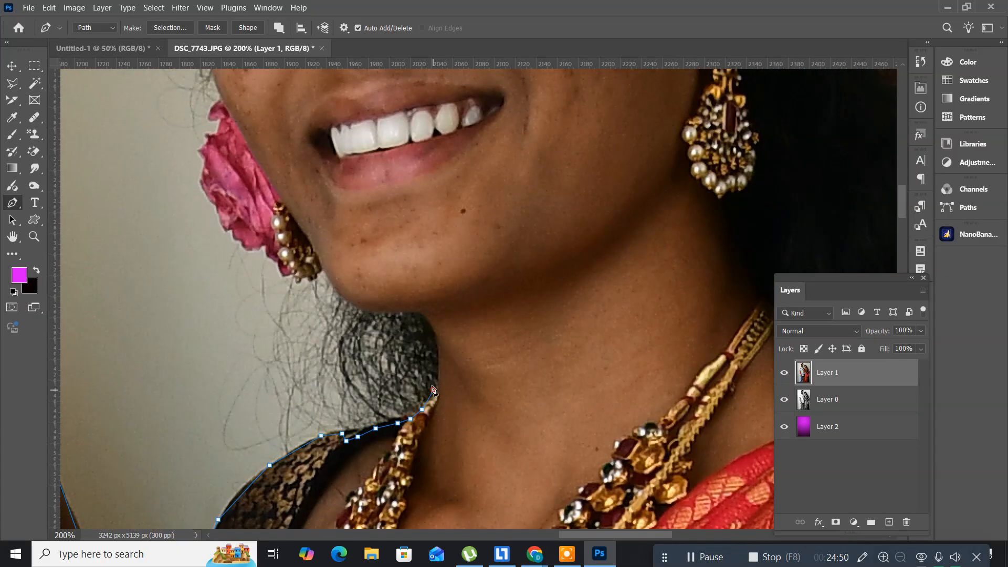
Trace the path up the woman's neck and along the underside of her jaw toward the earring, excluding the loose hair.
click(434, 359)
click(429, 340)
click(417, 321)
drag(396, 311, 389, 315)
click(375, 315)
key(ctrl+z)
key(ctrl+z)
click(391, 310)
click(337, 292)
drag(326, 285, 321, 278)
Finish the path along the woman's jaw up to the earring and trace around the earring's lower pearls.
drag(386, 330, 392, 357)
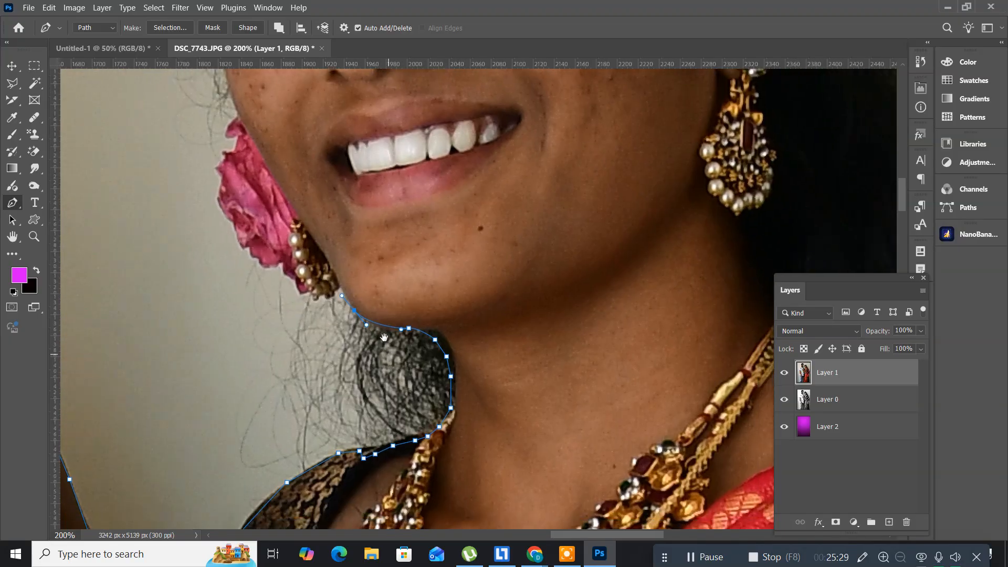
click(337, 287)
click(325, 302)
click(321, 294)
click(313, 297)
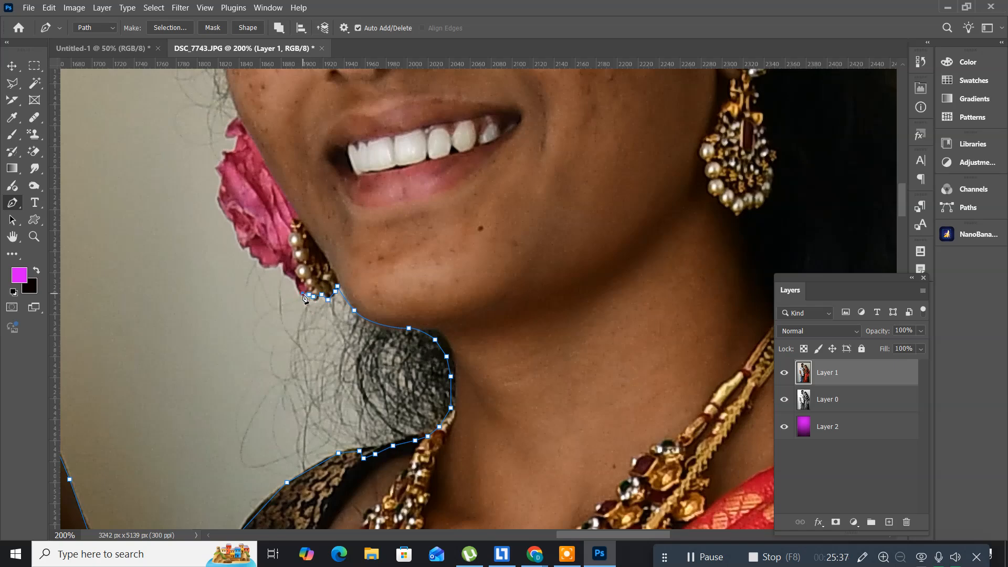
Trace the underside of the pink rose outward from the earring with closely spaced anchor points.
click(292, 283)
click(279, 262)
click(259, 262)
click(250, 248)
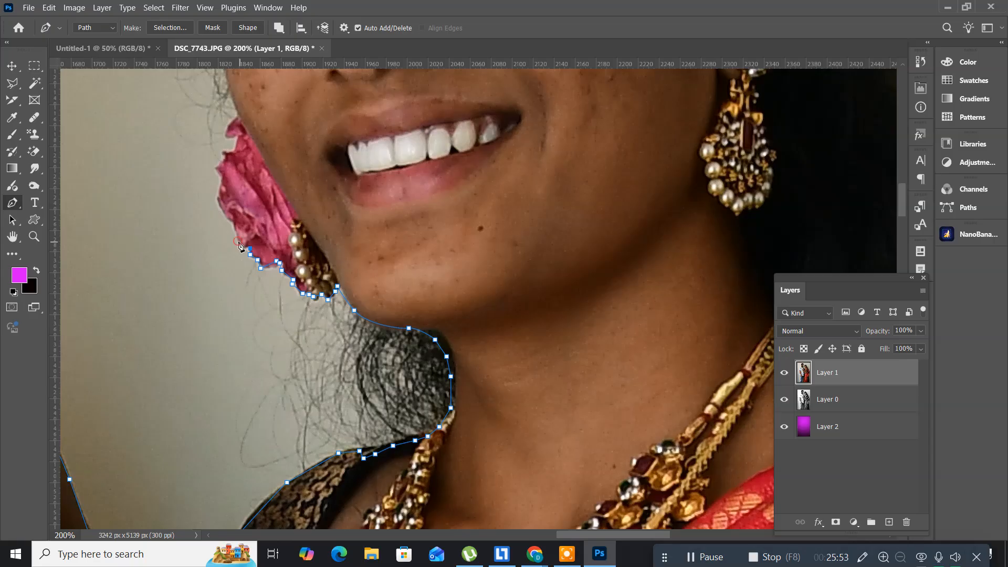
click(237, 241)
click(233, 227)
Trace the path up the outer petals of the pink rose to the notch near its top.
click(221, 206)
click(219, 194)
click(218, 185)
click(218, 175)
click(218, 162)
click(225, 154)
click(235, 152)
click(235, 145)
click(235, 136)
Join the path from the rose's top to the woman's face and follow the edge of her cheek upward.
drag(327, 203, 451, 391)
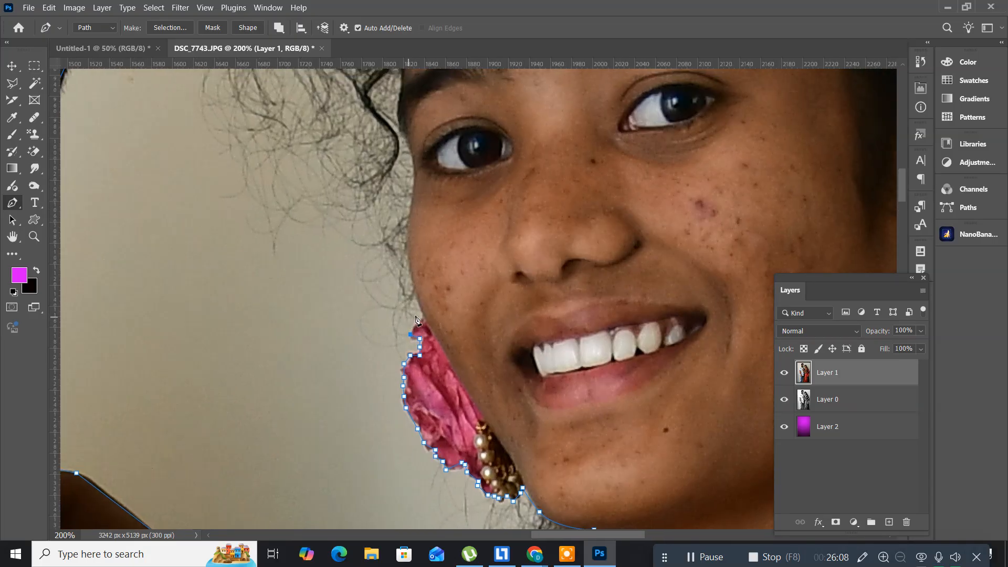
click(415, 314)
key(ctrl+z)
click(422, 318)
click(408, 226)
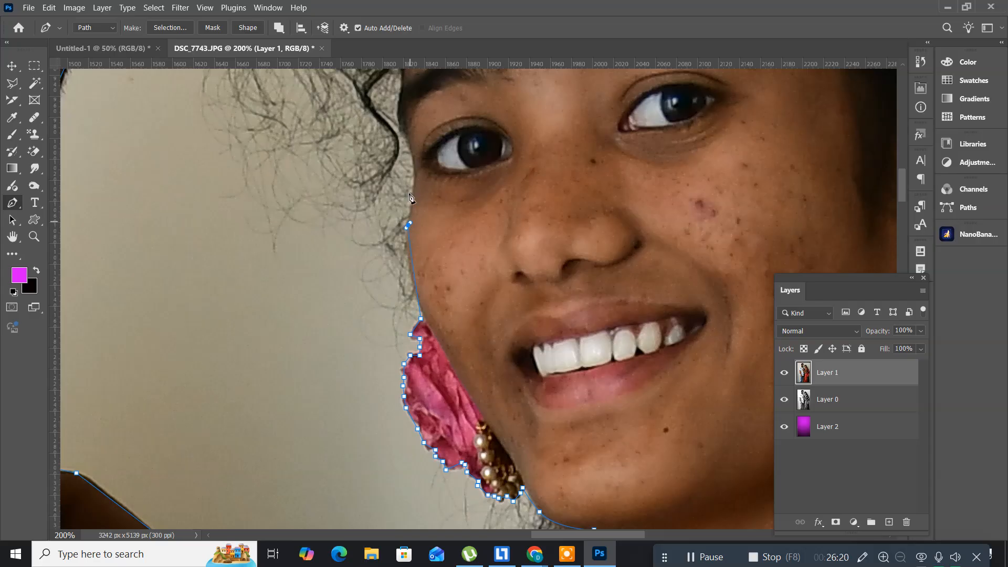
Trace the path up the side of the woman's face past her eye and eyebrow, excluding the loose curls.
drag(387, 326, 391, 210)
drag(376, 364, 391, 172)
drag(385, 239, 345, 546)
drag(379, 137, 359, 210)
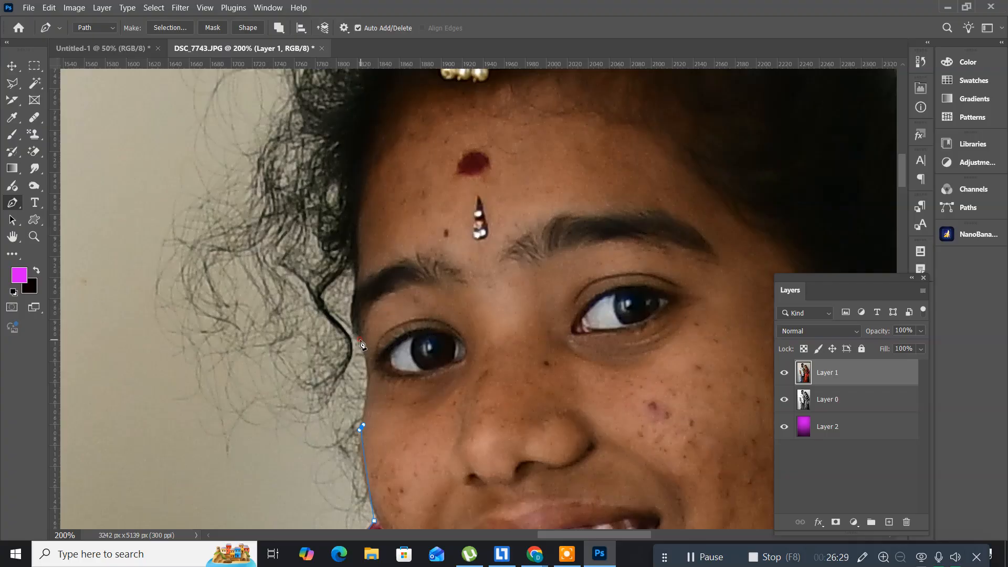
drag(359, 336, 342, 313)
click(361, 340)
click(351, 297)
click(355, 273)
drag(354, 247, 353, 233)
Carry the path up beside her forehead and curve it into the solid hair near the forehead ornament.
drag(348, 165, 360, 270)
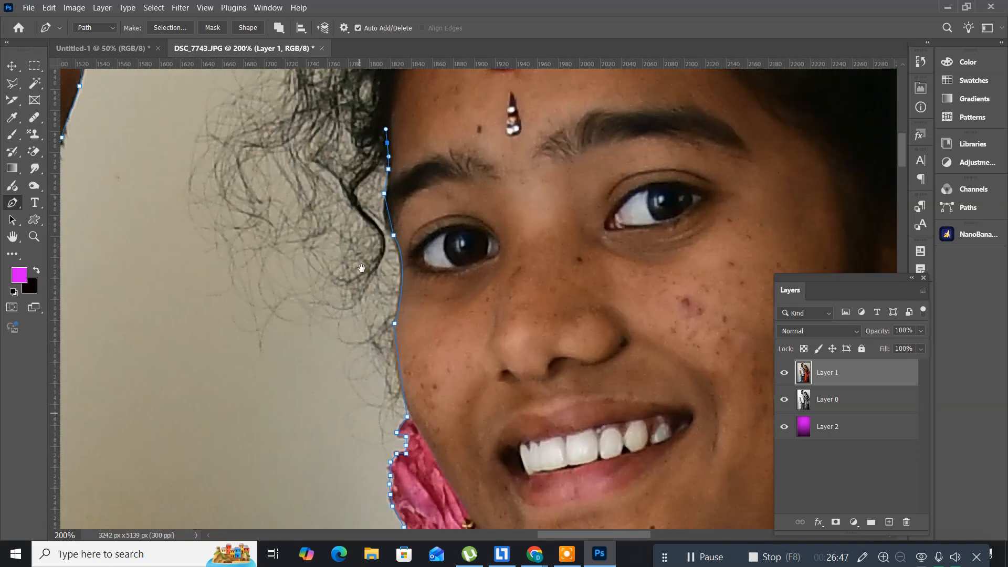
drag(281, 496, 283, 306)
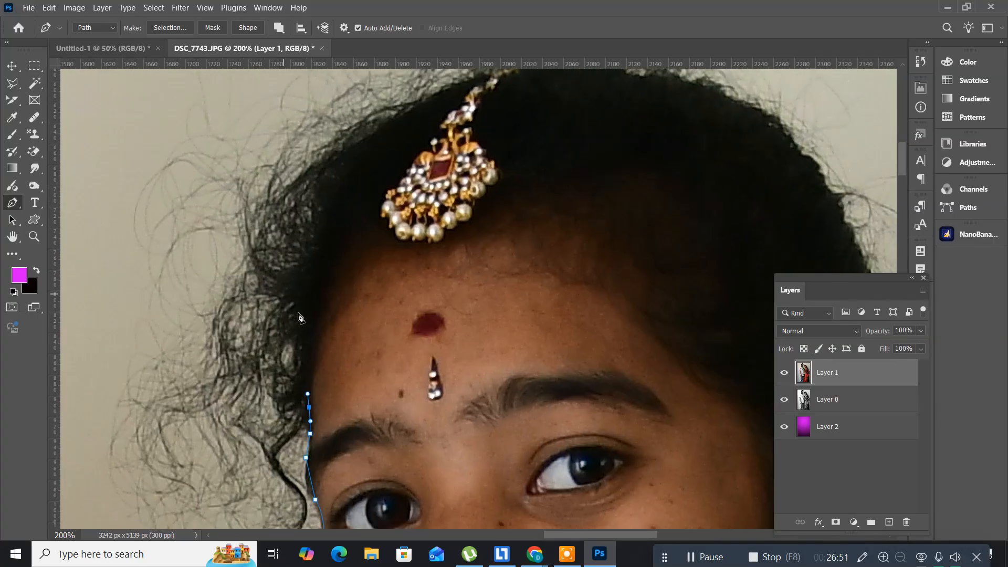
drag(310, 309, 312, 289)
drag(312, 251, 316, 227)
drag(331, 190, 354, 141)
click(386, 123)
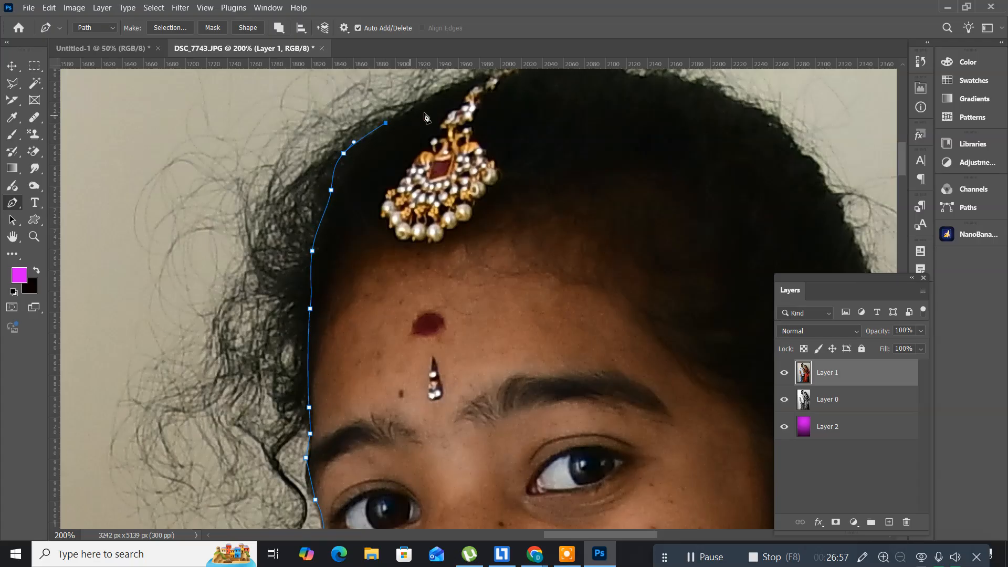
Trace the path over the crown of the woman's head just inside the dense hair, passing the top of the hair ornament.
drag(457, 105, 182, 214)
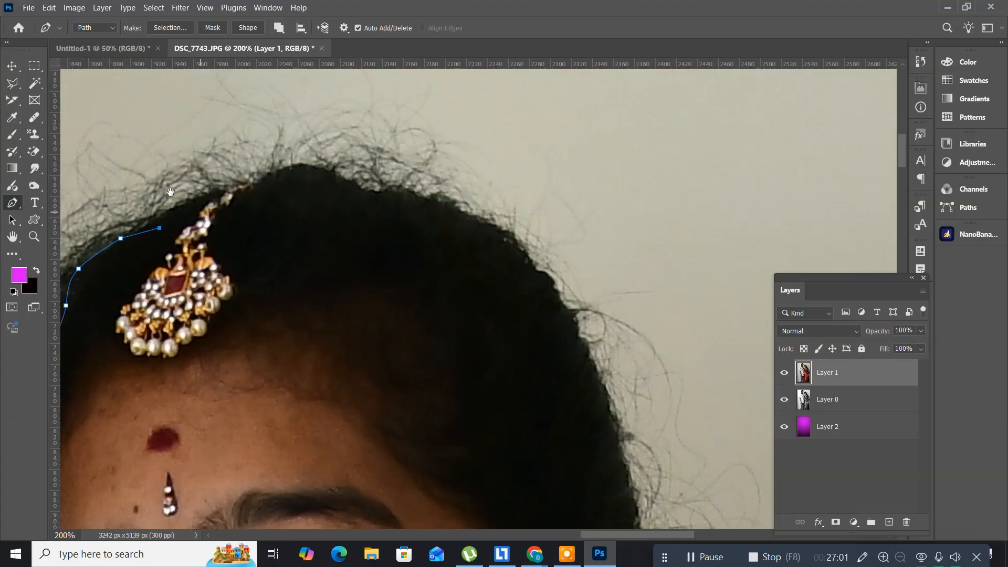
click(182, 191)
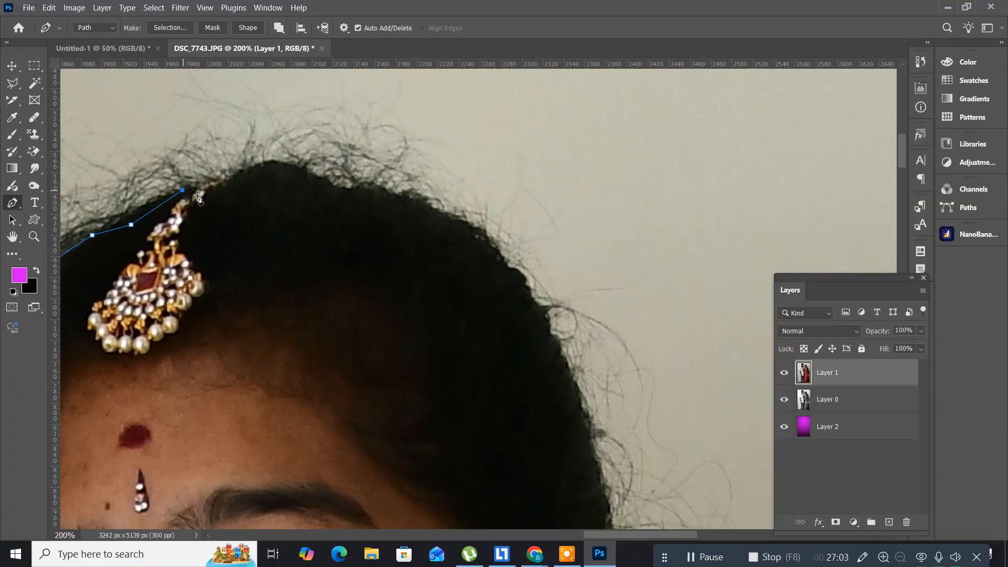
click(217, 193)
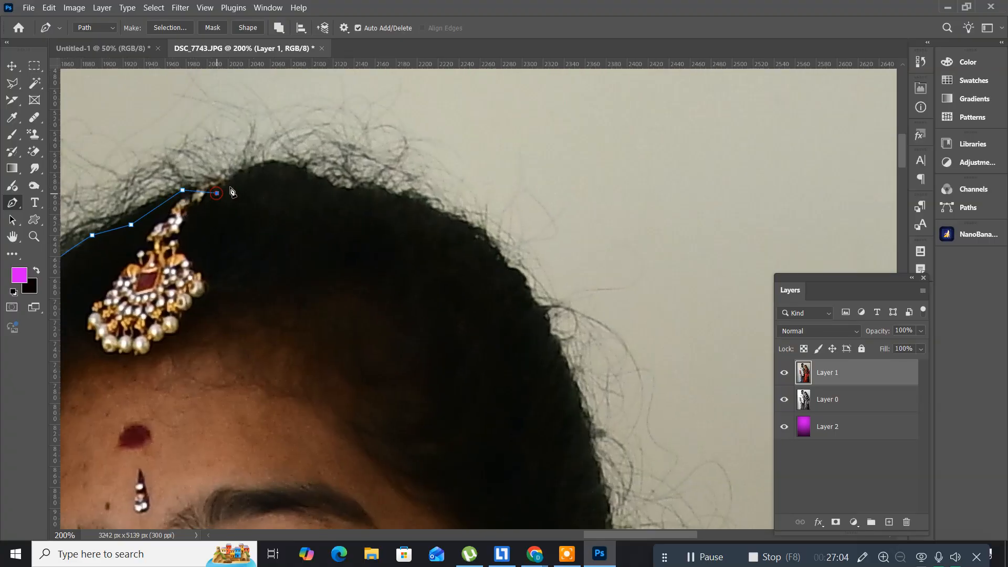
click(256, 175)
drag(298, 179, 302, 184)
drag(358, 209, 372, 213)
drag(453, 241, 463, 250)
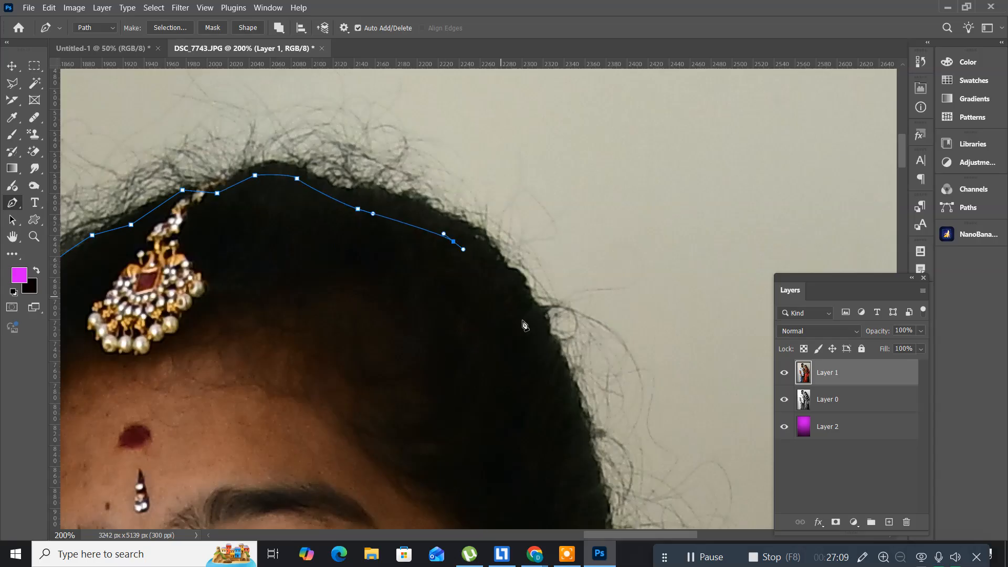
drag(532, 329, 535, 335)
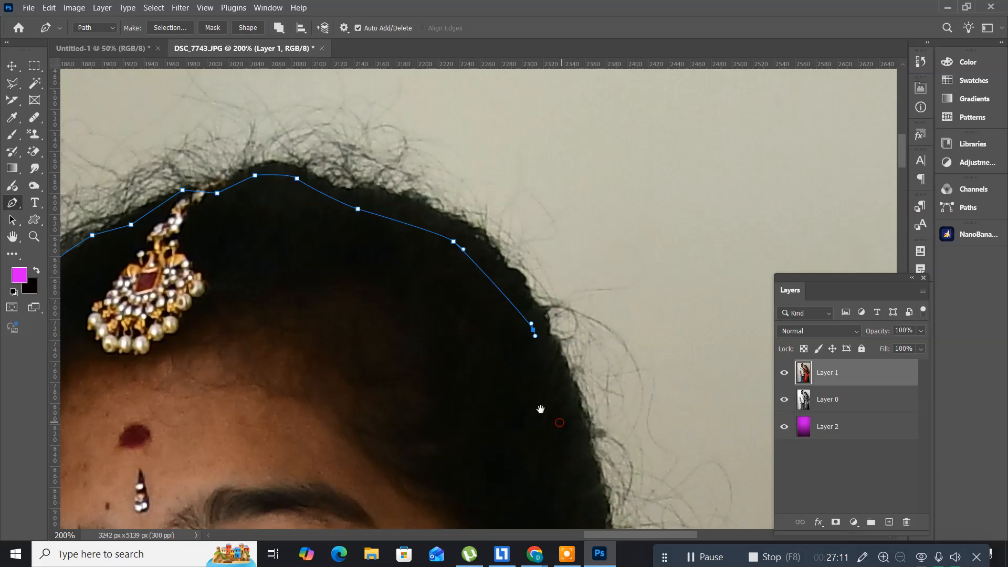
Trace the path down the far side of the woman's head, inside the flyaway hair, to the top of her ear.
drag(410, 267, 584, 471)
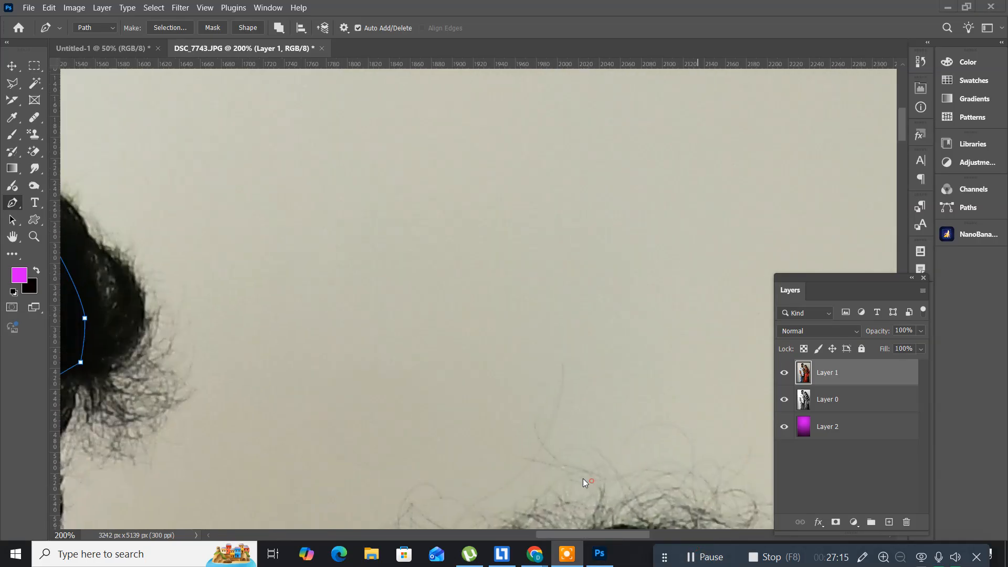
click(586, 480)
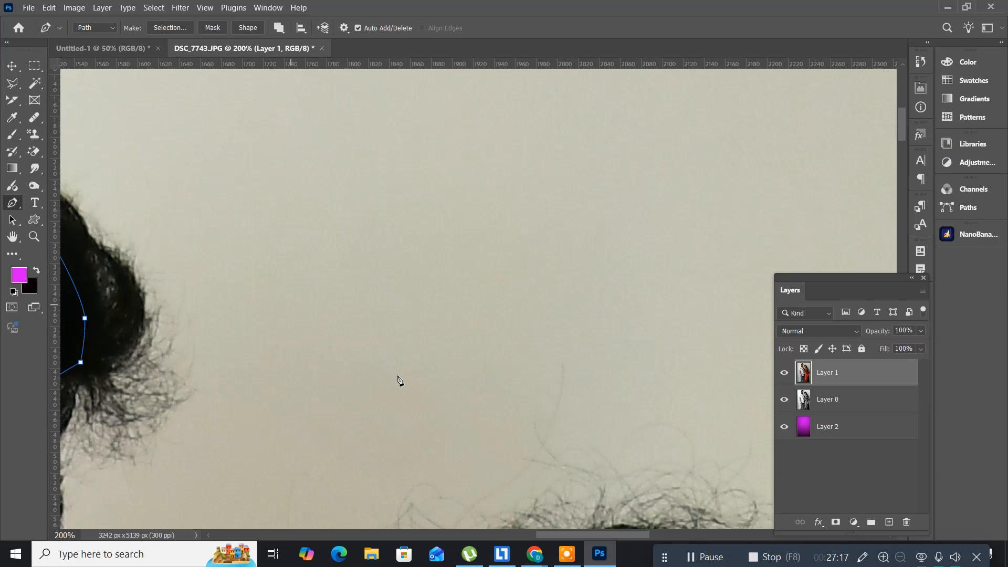
drag(554, 451, 114, 29)
drag(545, 412, 359, 179)
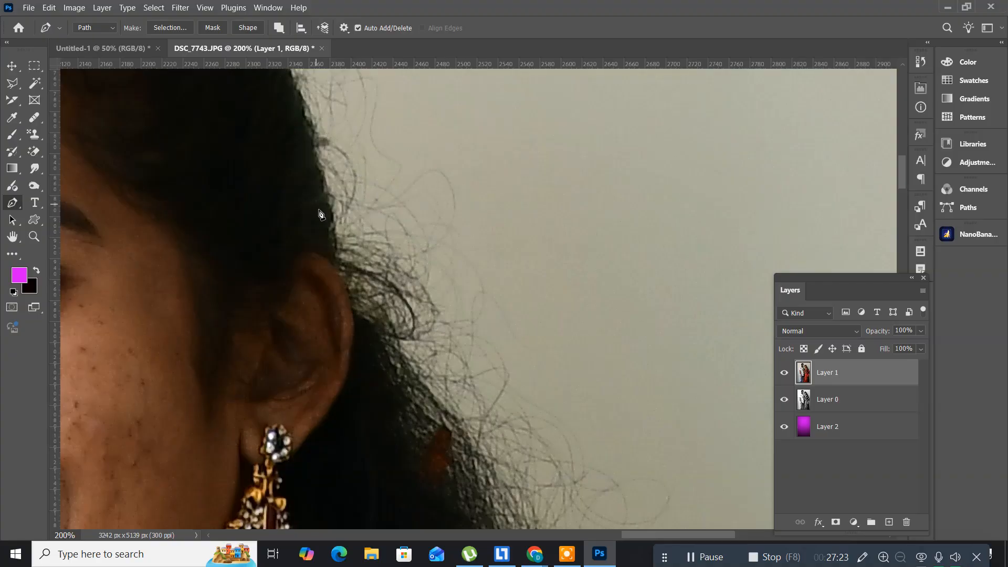
click(319, 210)
click(316, 245)
click(316, 257)
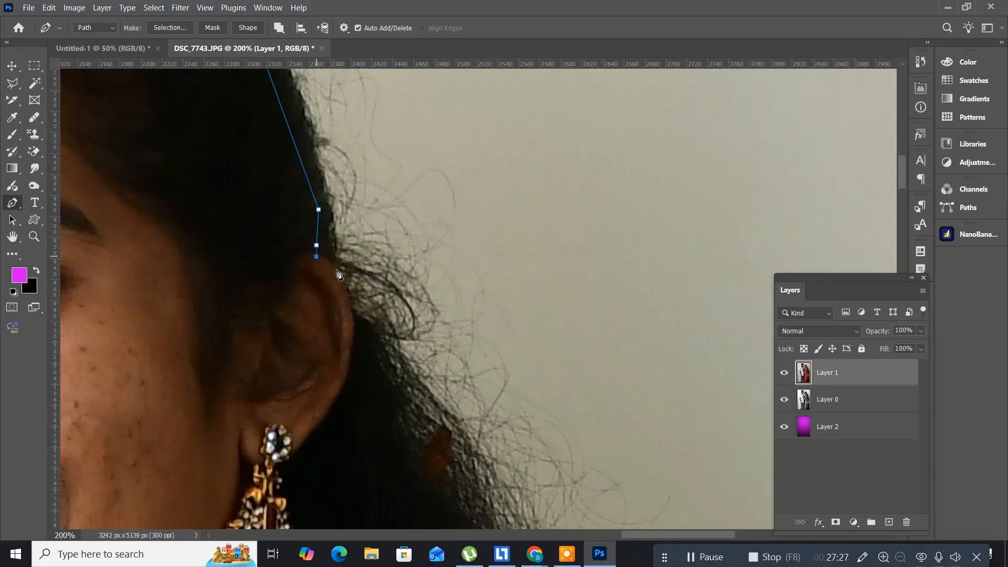
Follow the back edge of the woman's ear with a curved segment and continue the path into the dense hair behind it.
click(345, 296)
drag(347, 304, 353, 340)
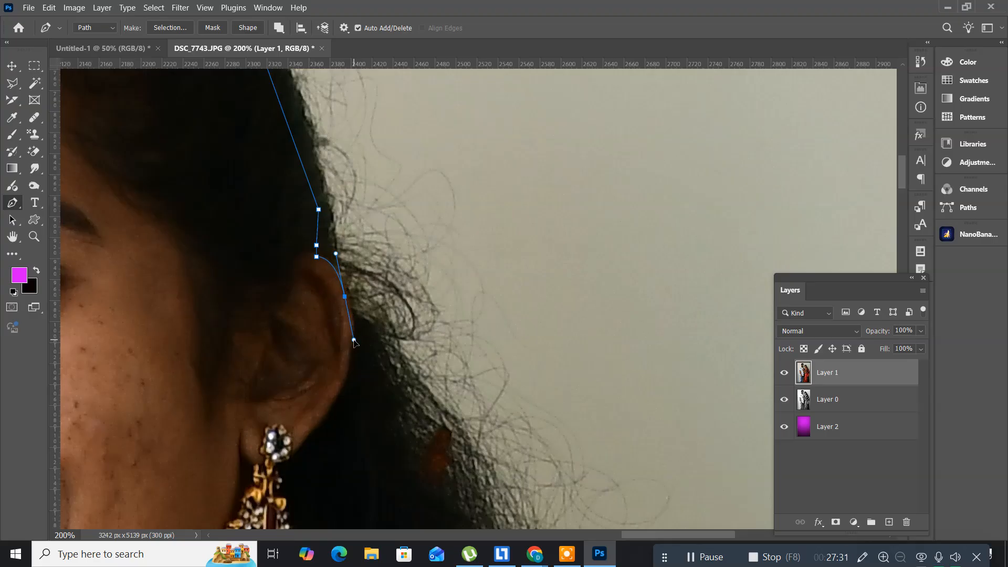
click(349, 377)
click(380, 428)
drag(415, 478, 299, 257)
click(305, 254)
click(303, 351)
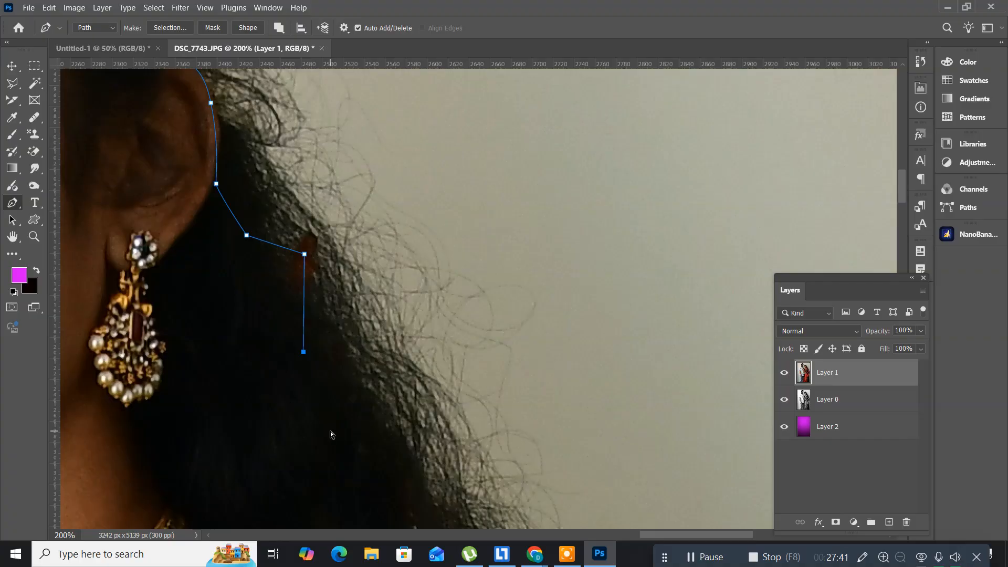
key(ctrl+z)
key(ctrl+z)
Trace the path diagonally down through the dense hair behind the ear toward the saree-covered shoulder.
click(290, 301)
click(338, 415)
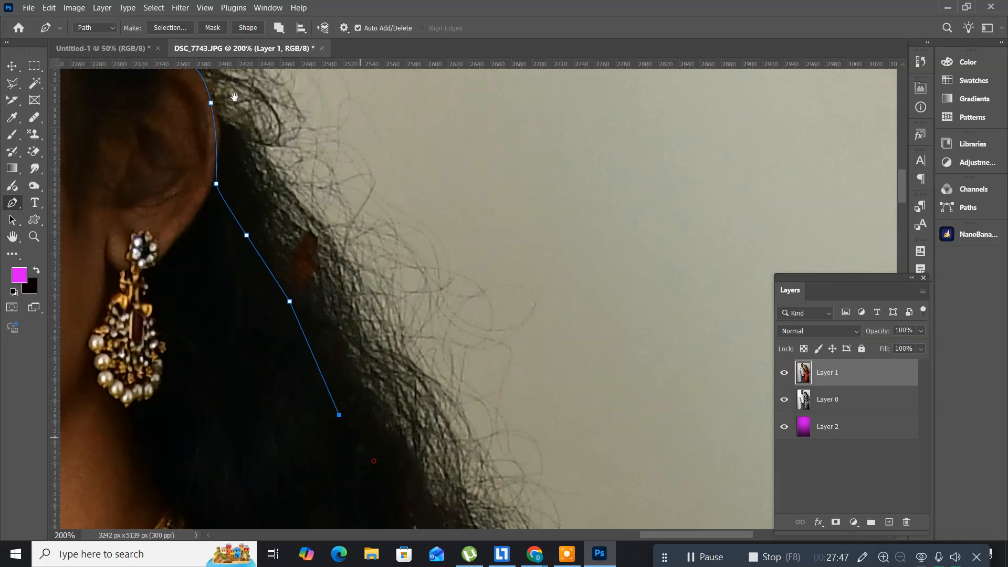
drag(374, 462, 211, 100)
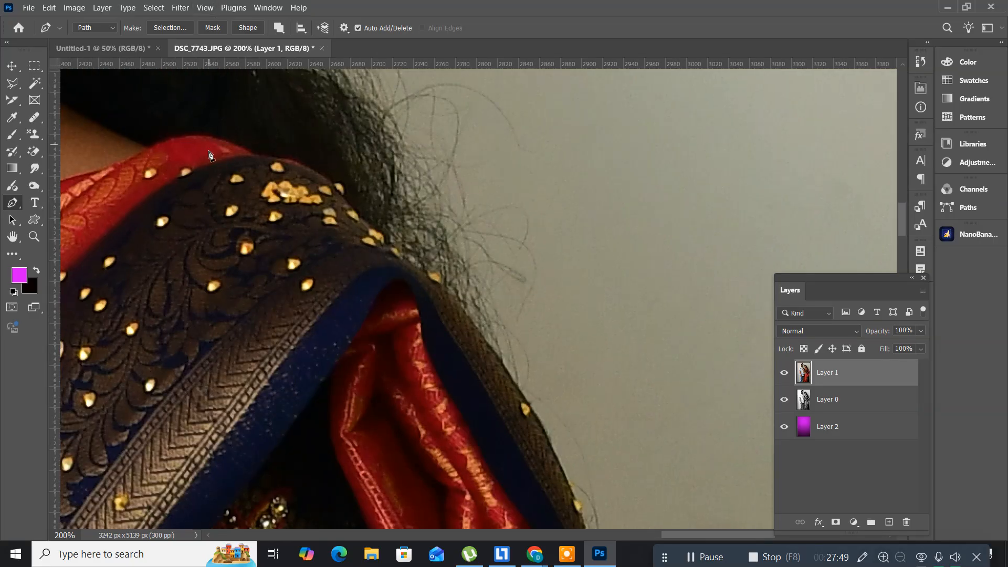
drag(224, 251, 213, 285)
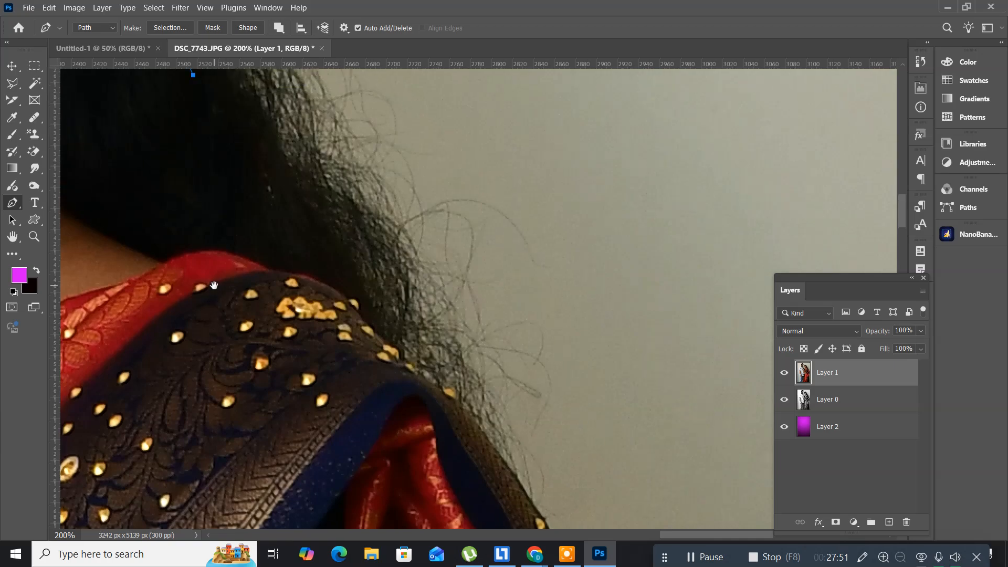
click(253, 229)
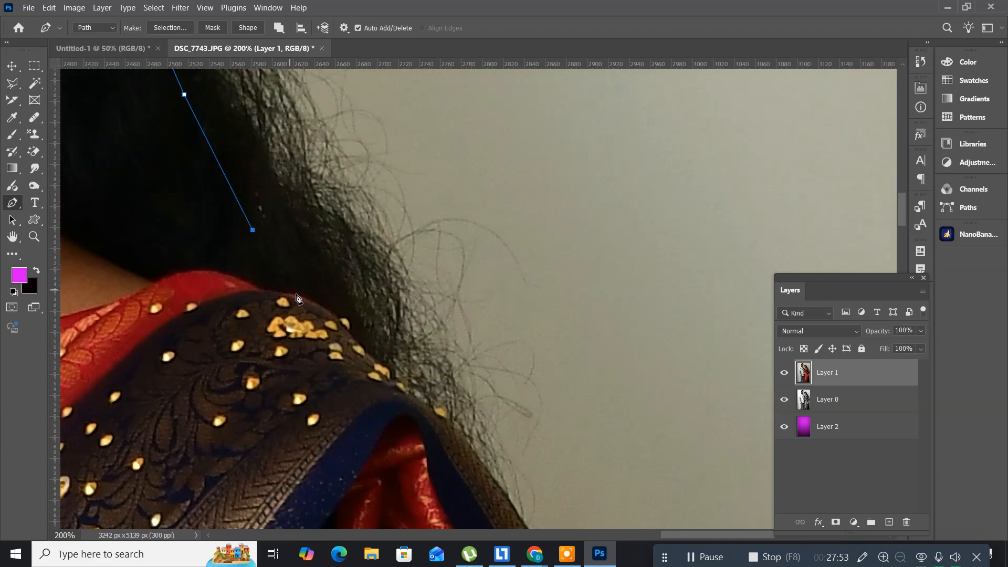
Trace the path from the hair onto the shoulder and along the saree's beaded border with curved segments.
click(306, 303)
drag(351, 337, 361, 353)
drag(406, 398, 423, 408)
drag(483, 468, 492, 477)
drag(250, 159, 259, 189)
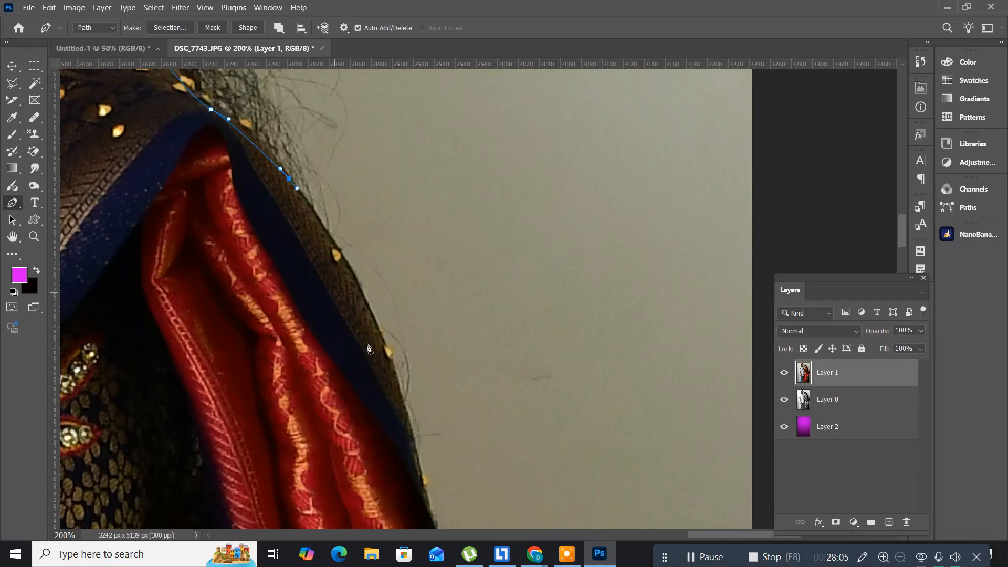
Follow the outer edge of the draped saree down the upper arm and around the outward bulge of its dark border.
drag(383, 345, 385, 376)
click(417, 459)
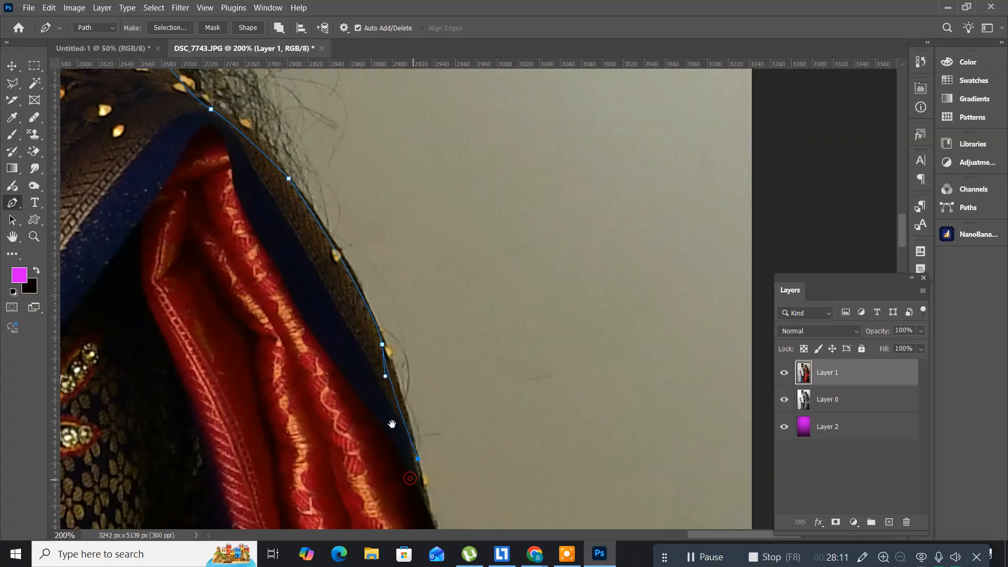
drag(418, 478, 191, 70)
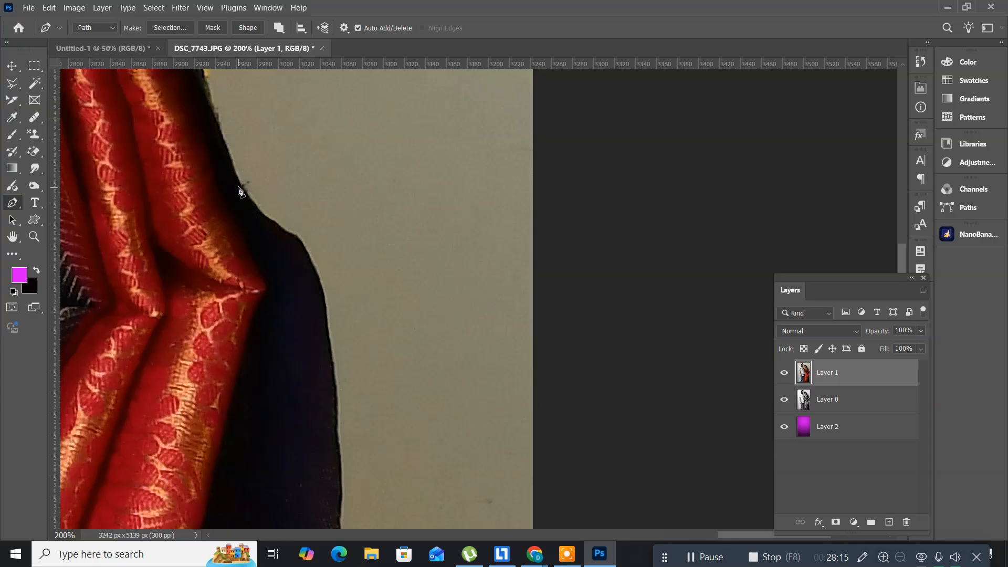
drag(238, 187, 246, 197)
drag(295, 237, 303, 246)
drag(327, 324, 330, 350)
Trace the path down the long outer edge of the hanging saree drape into its dark lower section.
key(ctrl+minus)
key(ctrl+minus)
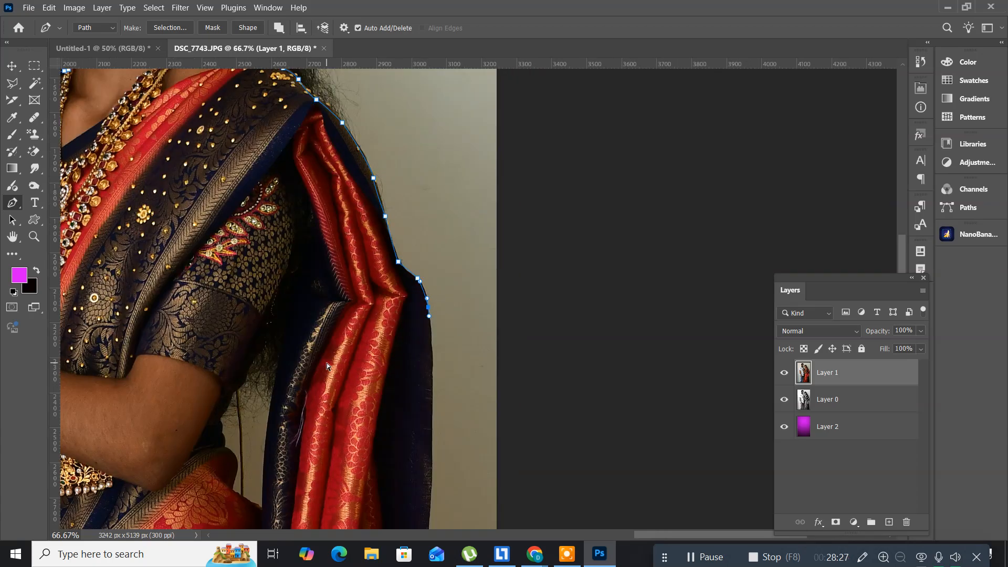
key(ctrl+minus)
key(ctrl+minus)
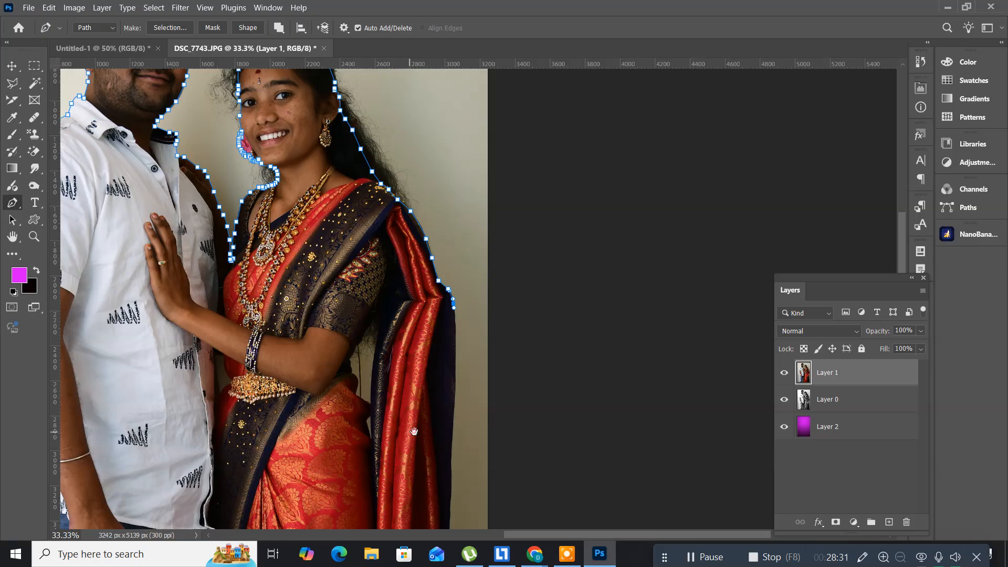
drag(414, 431, 219, 285)
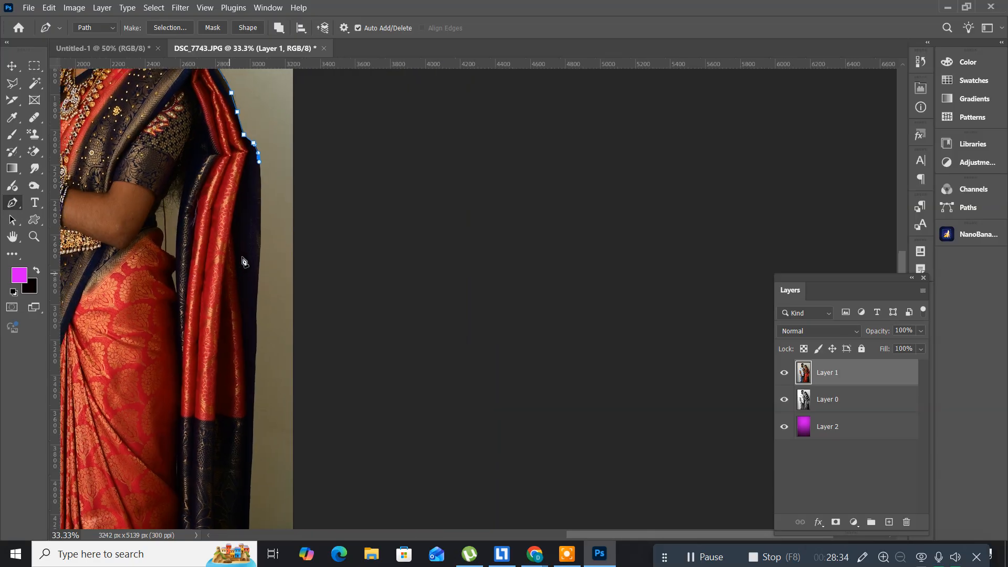
click(256, 300)
click(254, 445)
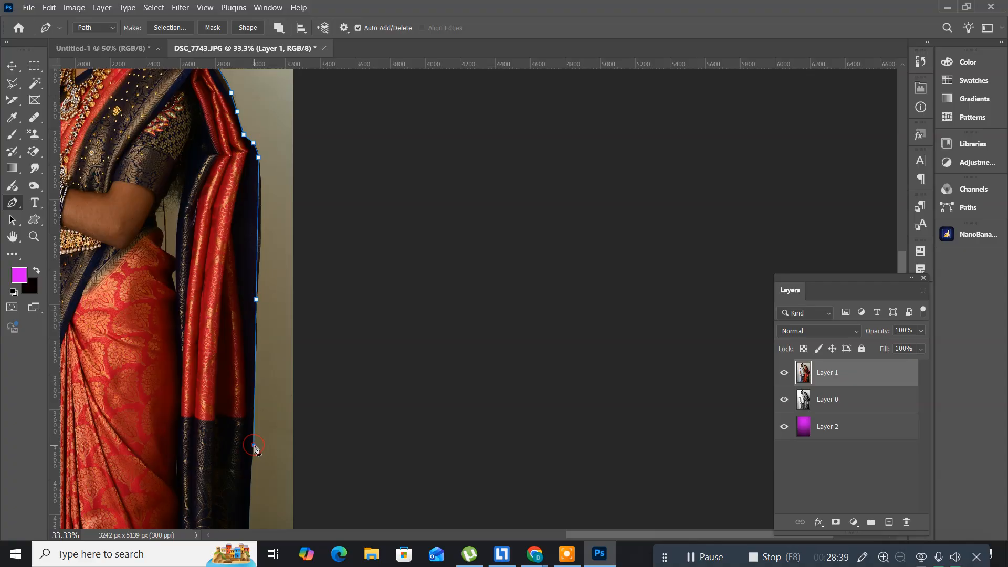
click(248, 508)
Continue the path down the rest of the saree's outer edge and just past the photo's bottom edge.
scroll(240, 293, down, 5)
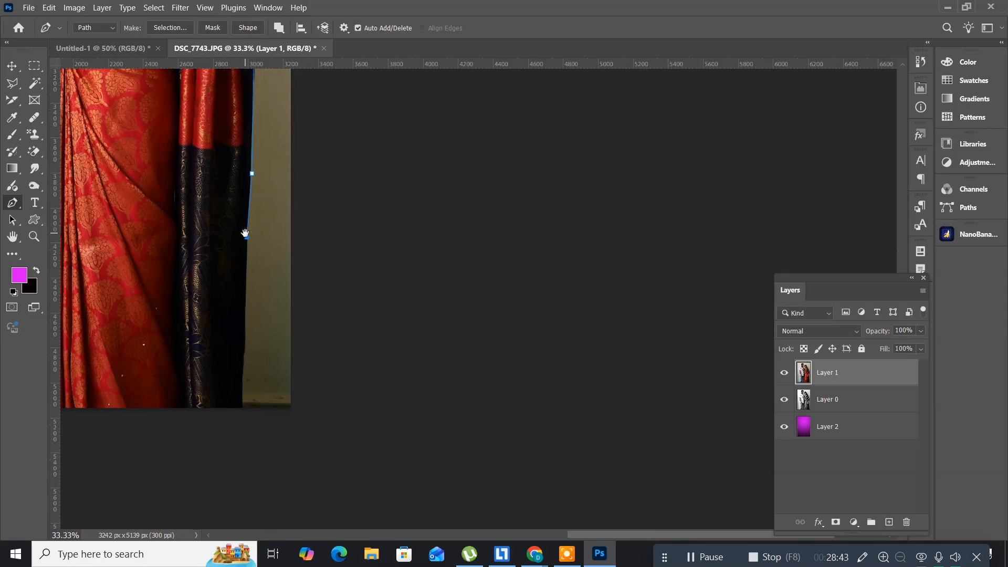
drag(243, 233, 241, 233)
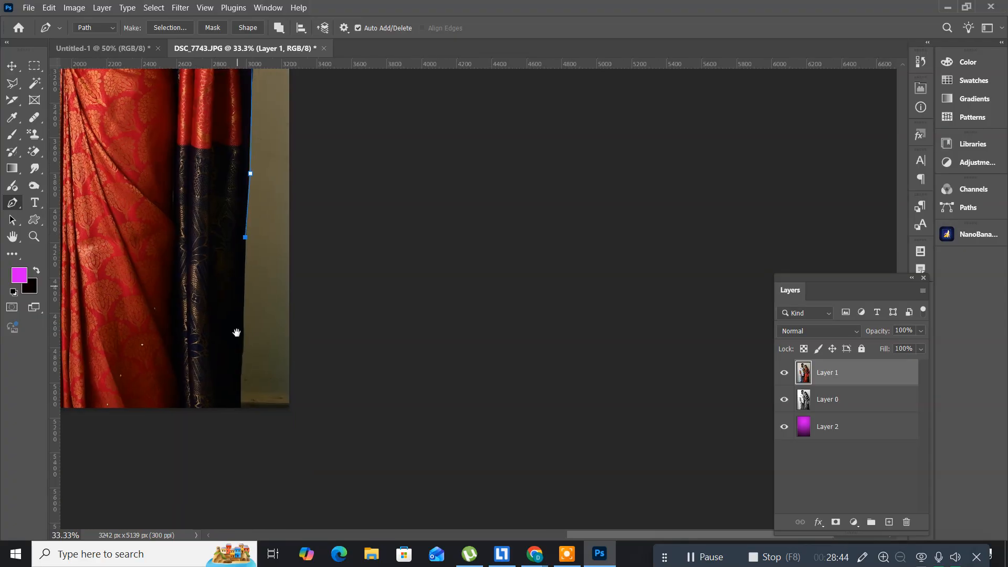
click(241, 377)
click(241, 406)
click(240, 416)
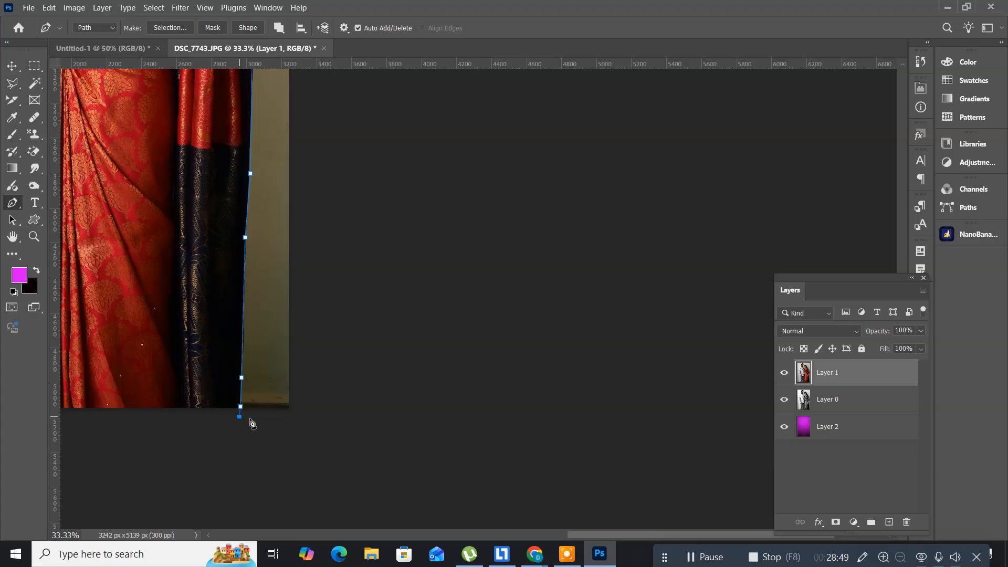
Extend the path outside the canvas, up beside the photo's right edge and across above its top edge.
click(305, 414)
click(333, 274)
scroll(491, 472, up, 1)
drag(490, 472, 496, 477)
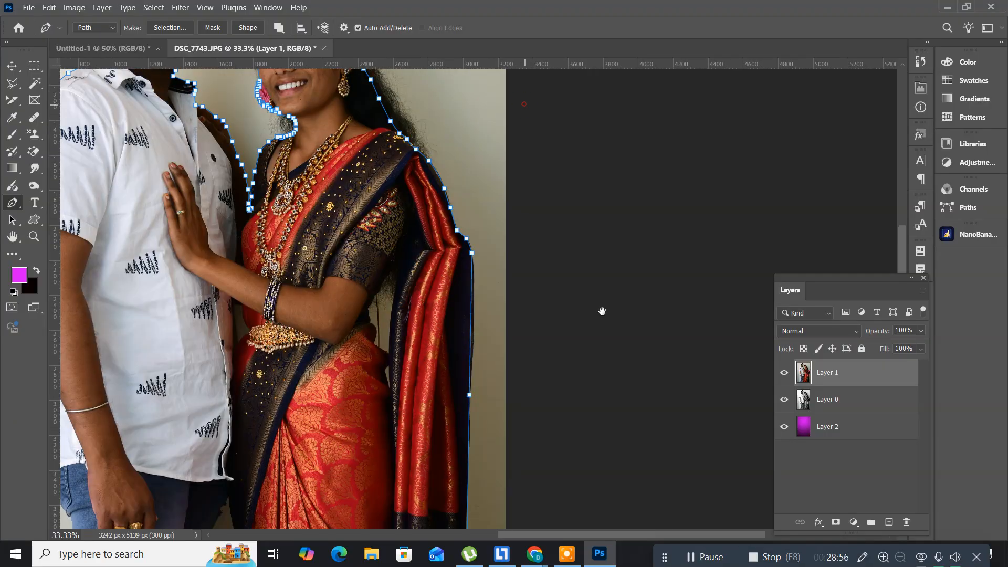
drag(602, 311, 628, 386)
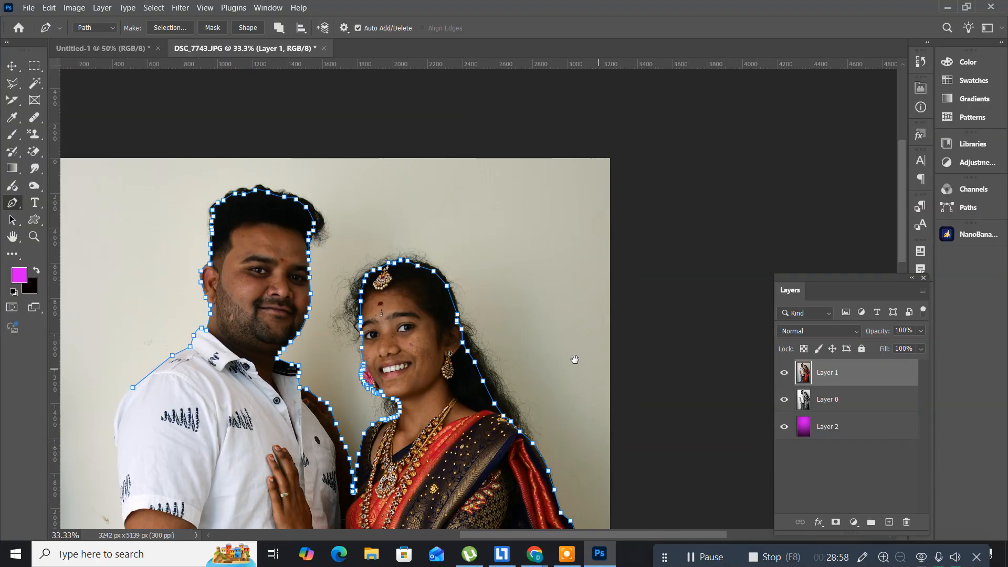
click(659, 118)
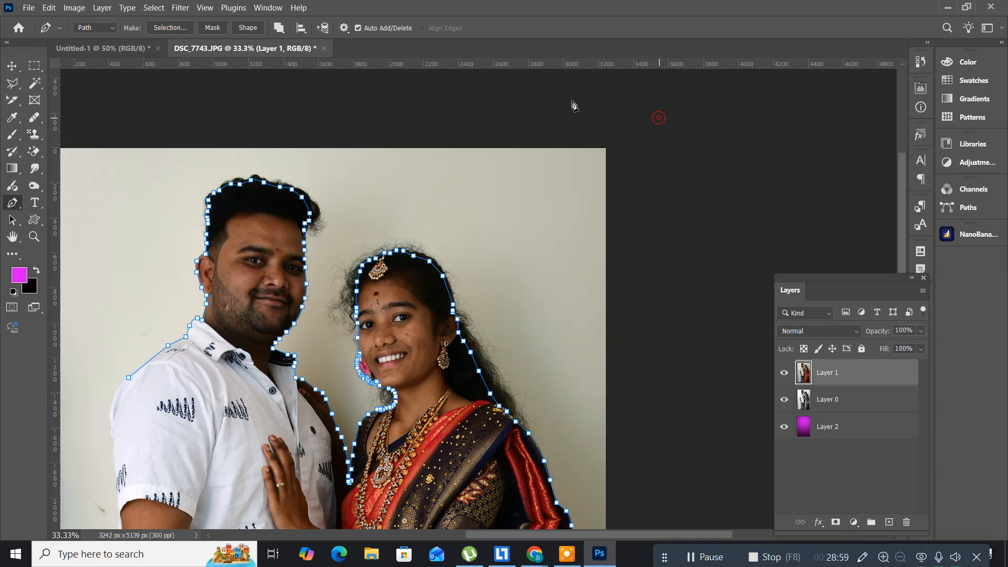
click(337, 95)
click(136, 100)
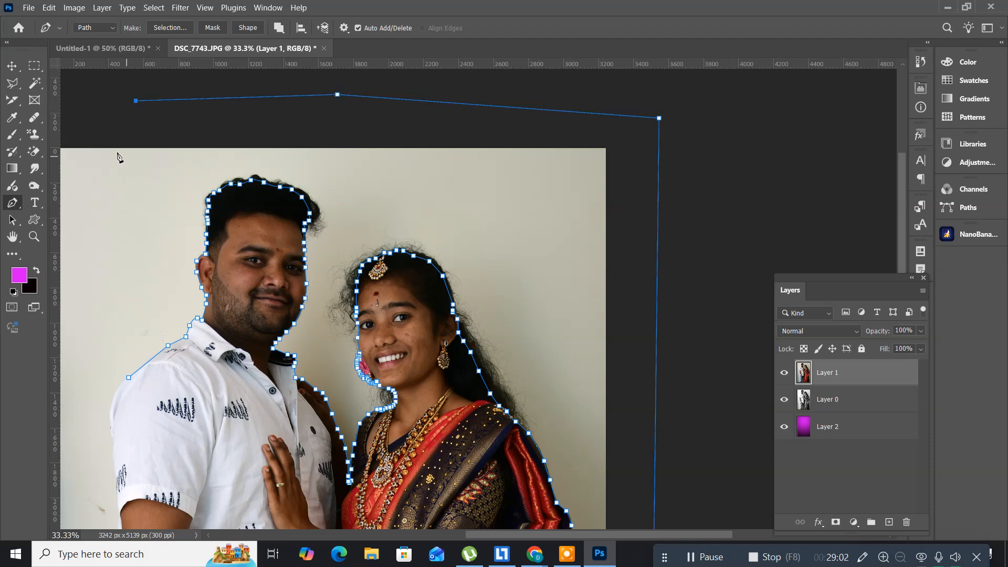
Continue the path outside the canvas around the photo's top-left corner and down beside its left edge to the bottom.
drag(118, 156, 549, 149)
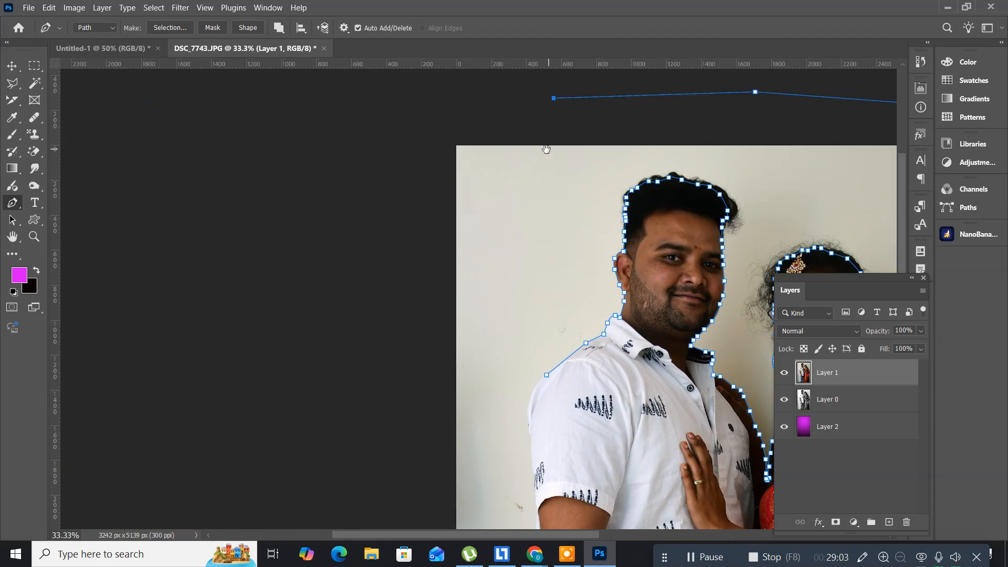
click(386, 131)
drag(386, 315, 386, 326)
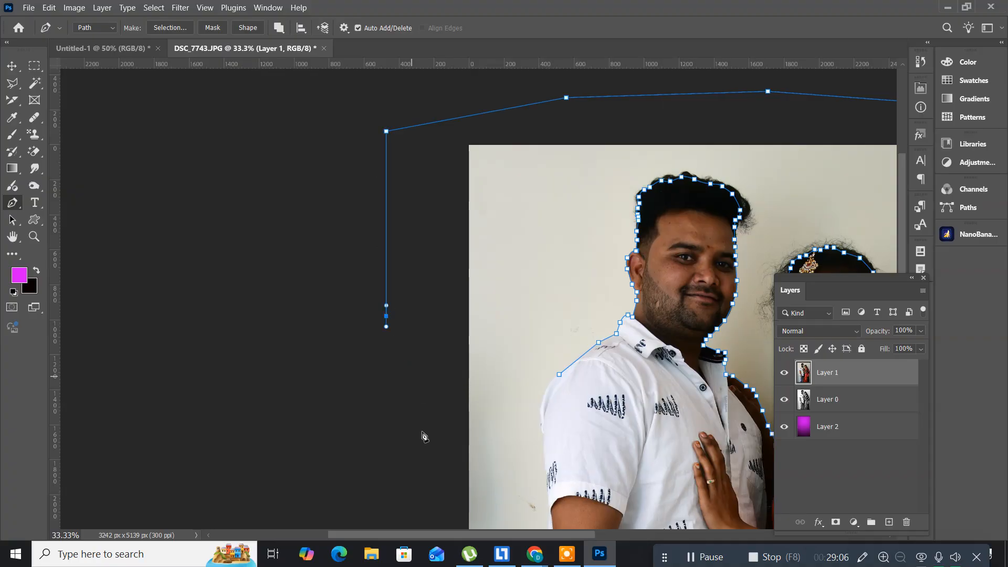
click(401, 473)
drag(410, 467, 174, 28)
drag(131, 138, 371, 475)
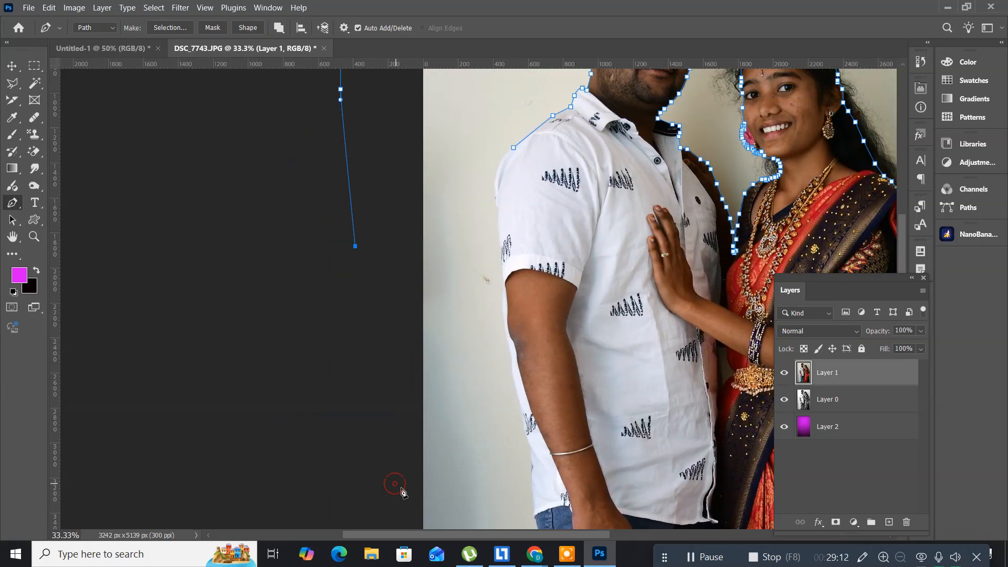
click(394, 484)
drag(453, 499, 257, 21)
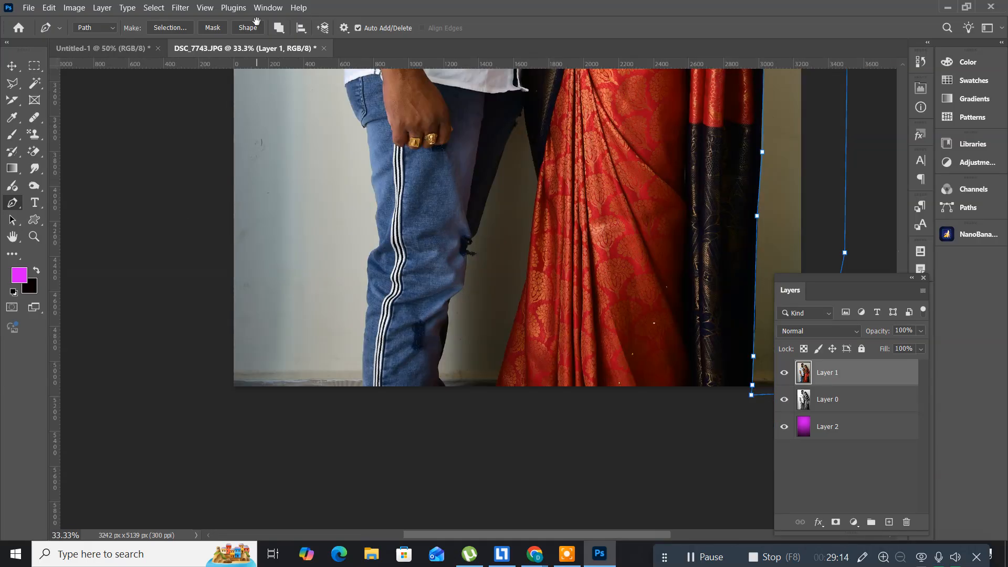
drag(208, 262, 230, 342)
click(223, 418)
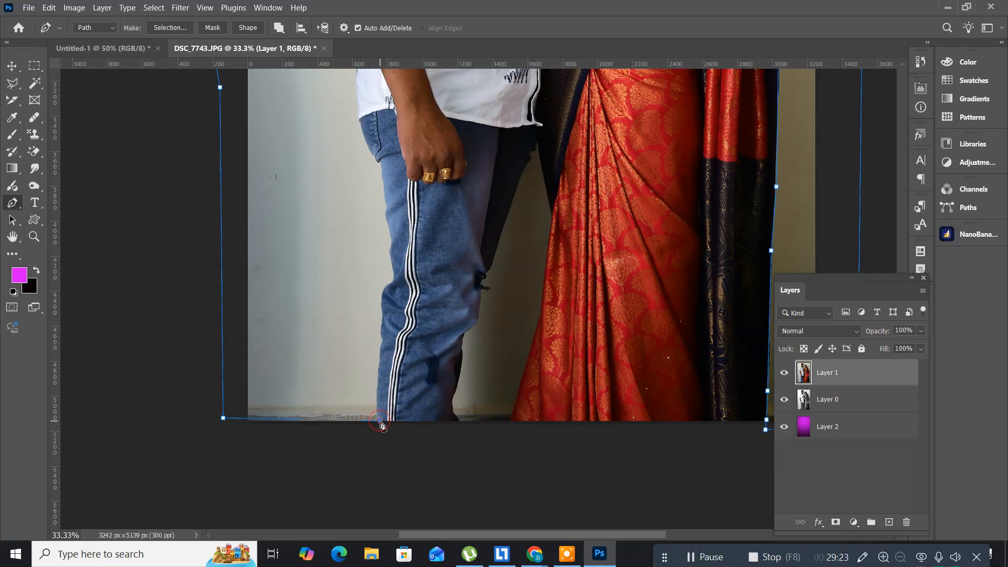
Trace the path from the photo's bottom edge up the outer edge of the man's jeans to the pocket.
click(380, 421)
click(381, 353)
drag(383, 329, 379, 316)
click(381, 290)
click(390, 282)
click(392, 268)
drag(390, 173, 384, 345)
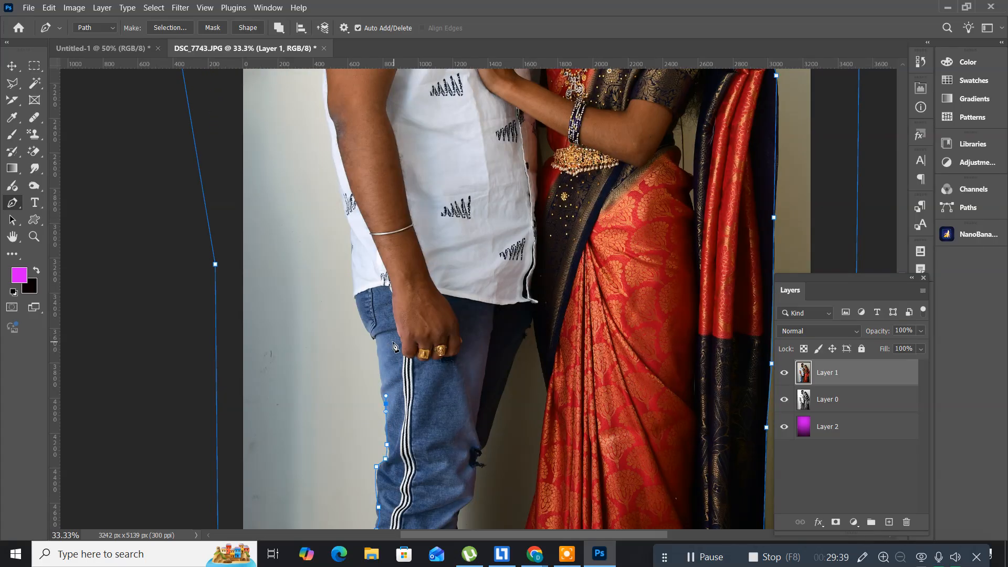
click(378, 344)
Trace the path up the man's shirt and sleeve edge to the shoulder and close it at the starting anchor.
drag(335, 266, 345, 407)
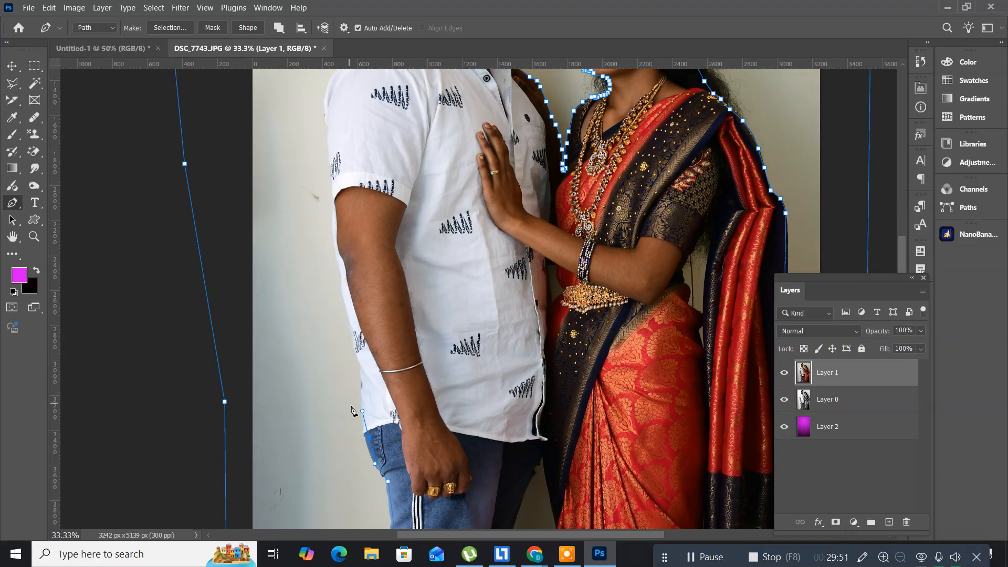
click(361, 407)
click(360, 382)
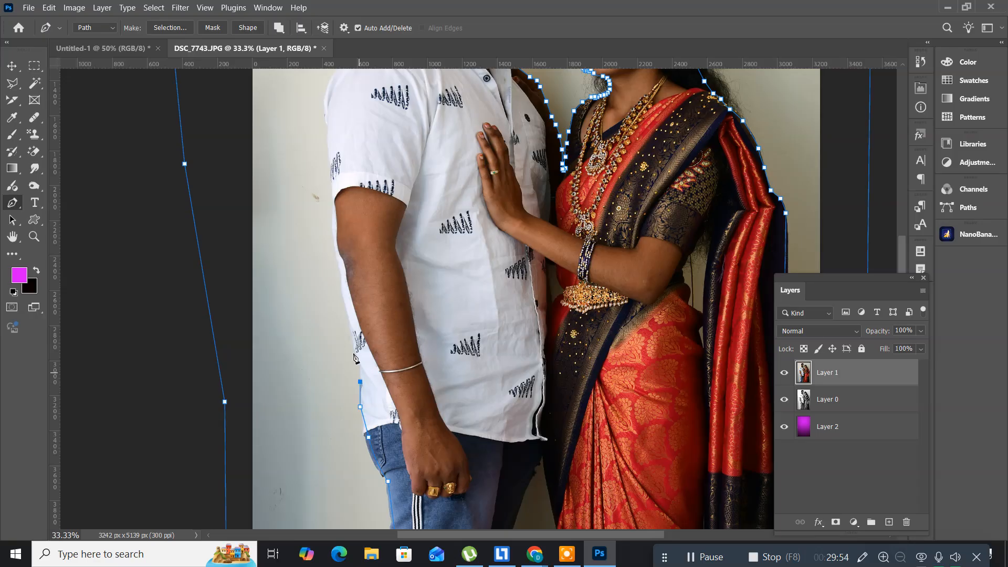
click(349, 325)
drag(328, 187, 325, 366)
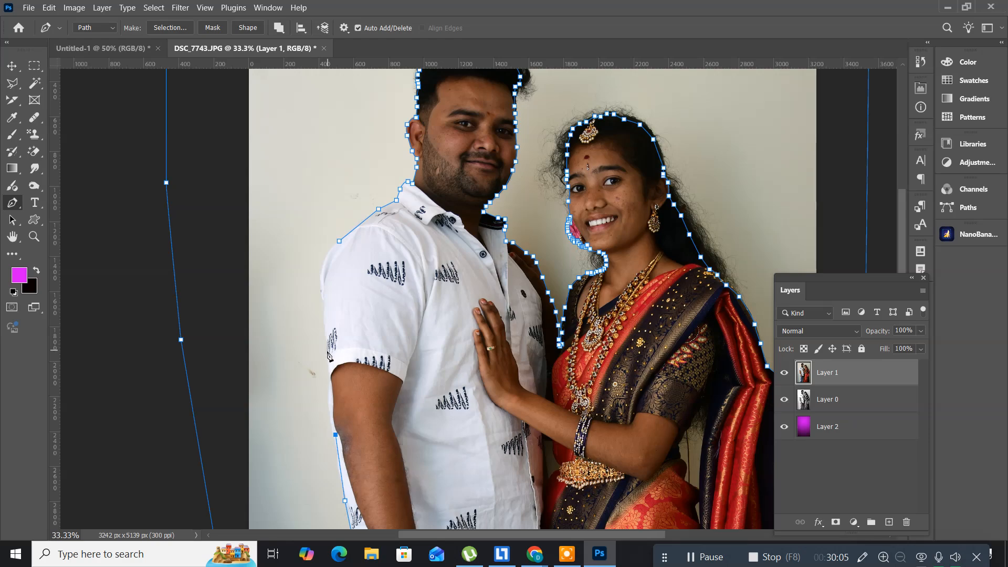
click(327, 351)
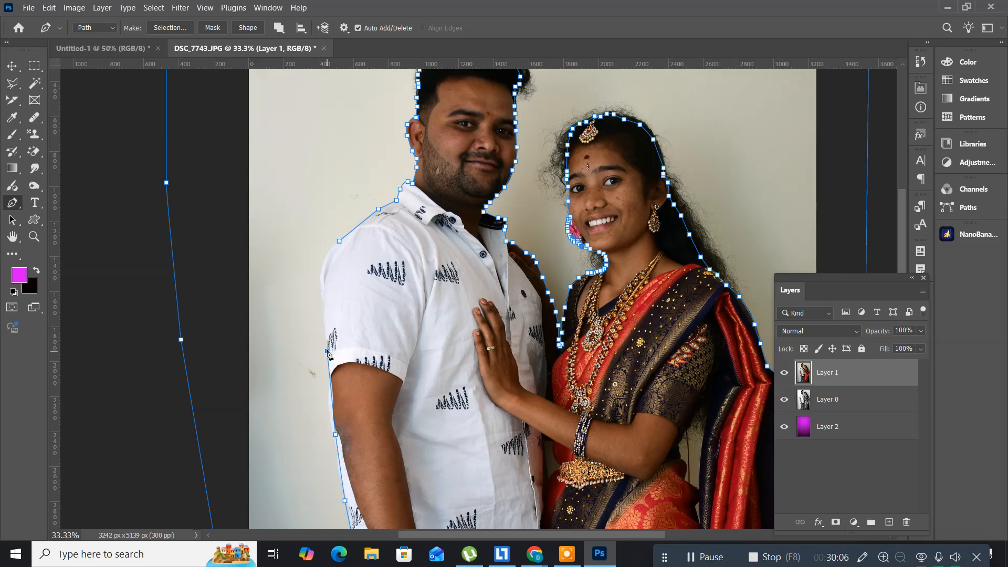
click(321, 275)
drag(339, 242, 353, 237)
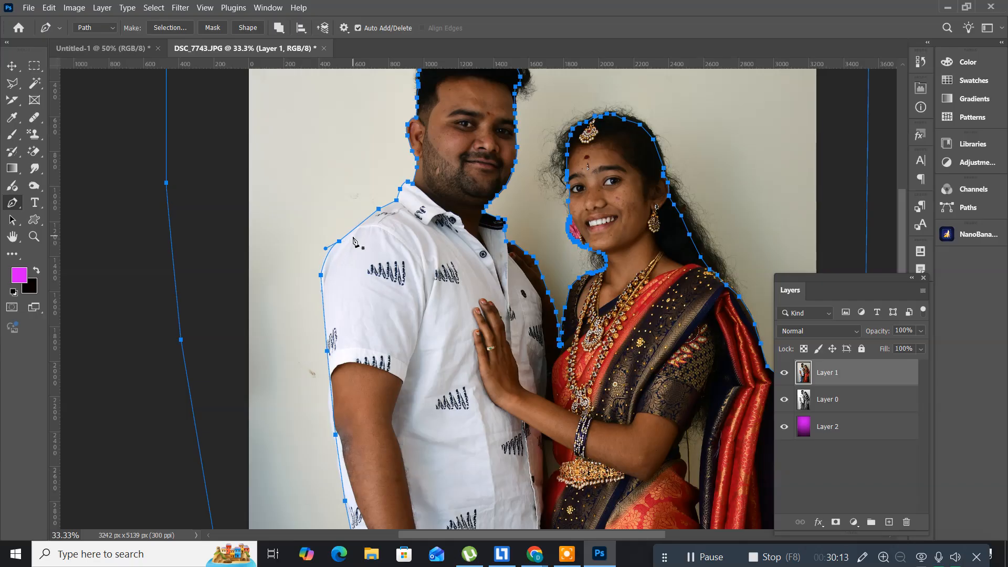
Convert the closed path to a new selection with a 2.5-pixel feather, delete the wall from Layer 1, and deselect.
scroll(352, 241, down, 3)
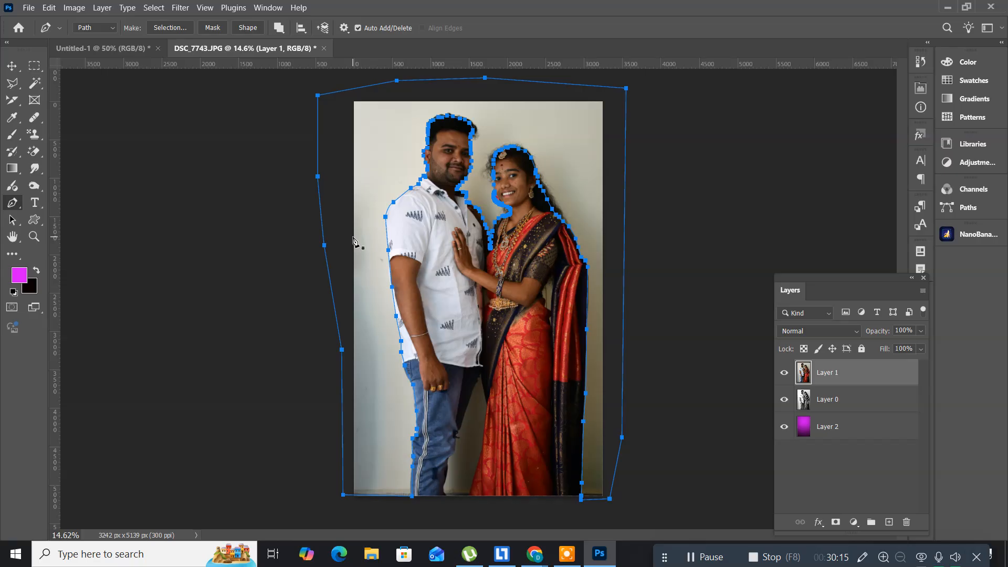
right_click(440, 217)
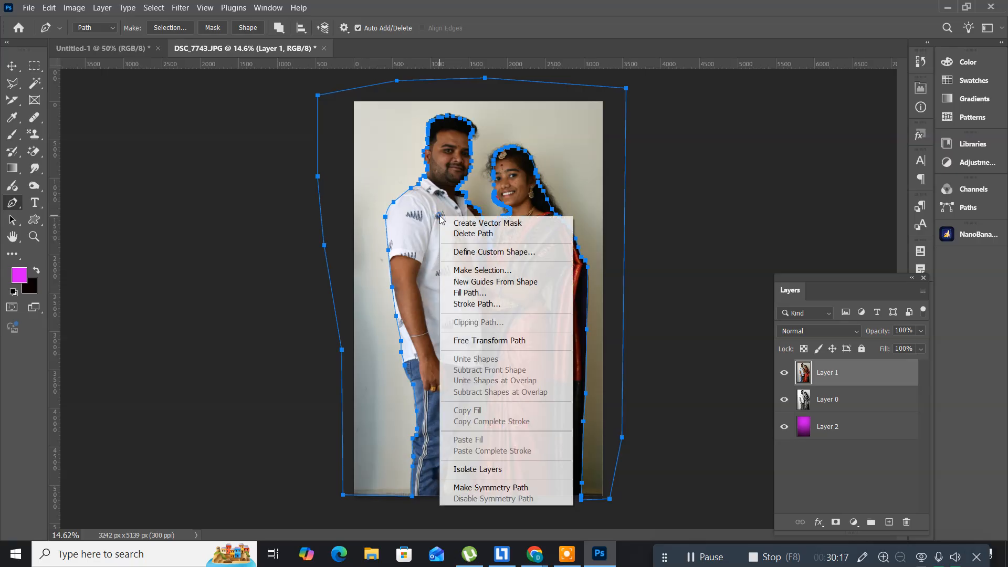
click(493, 271)
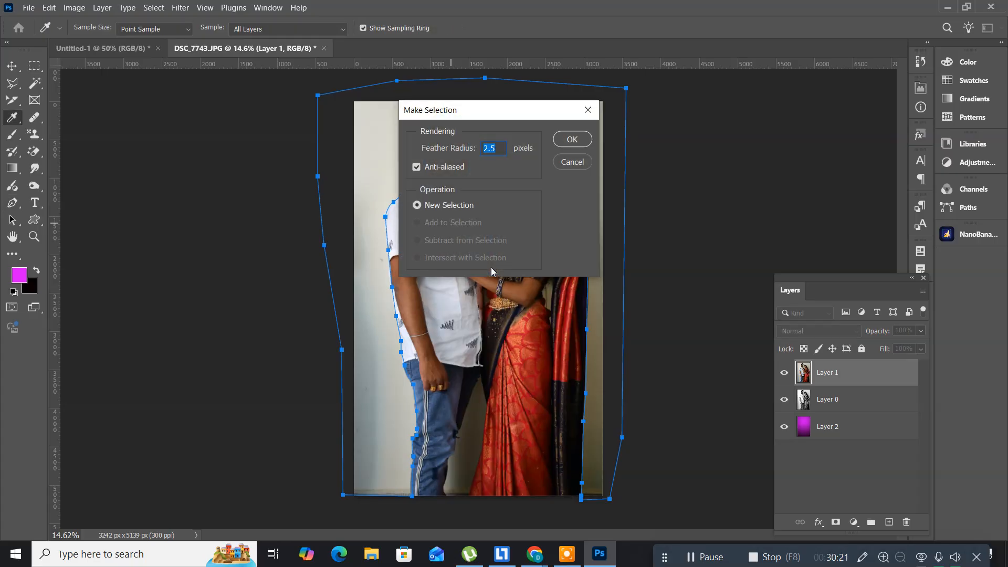
text(2.)
key(Return)
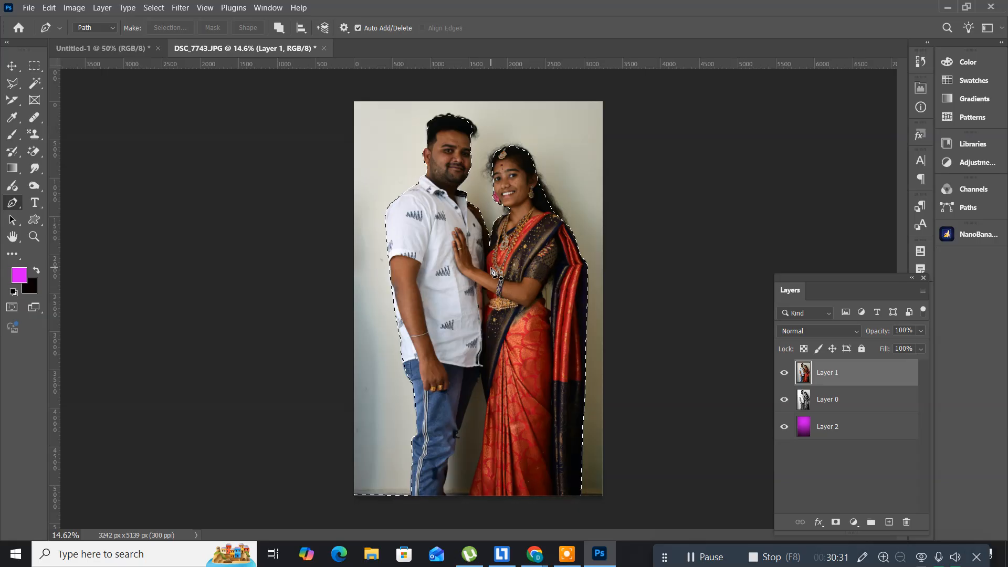
key(Delete)
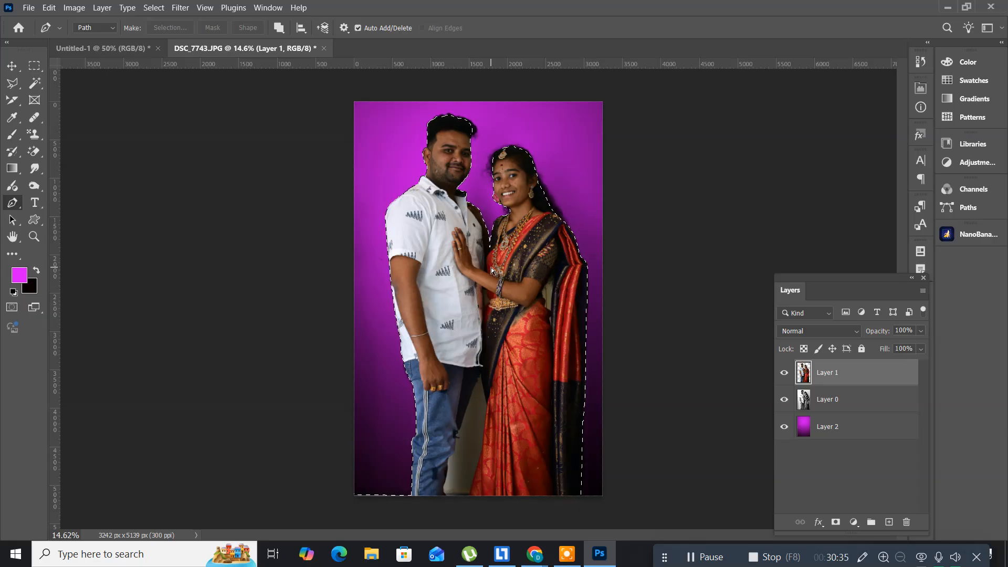
key(ctrl+d)
Inspect the cutout edges around the couple's hair, faces and clothing, and the gap between the jeans and the saree.
scroll(490, 267, up, 1)
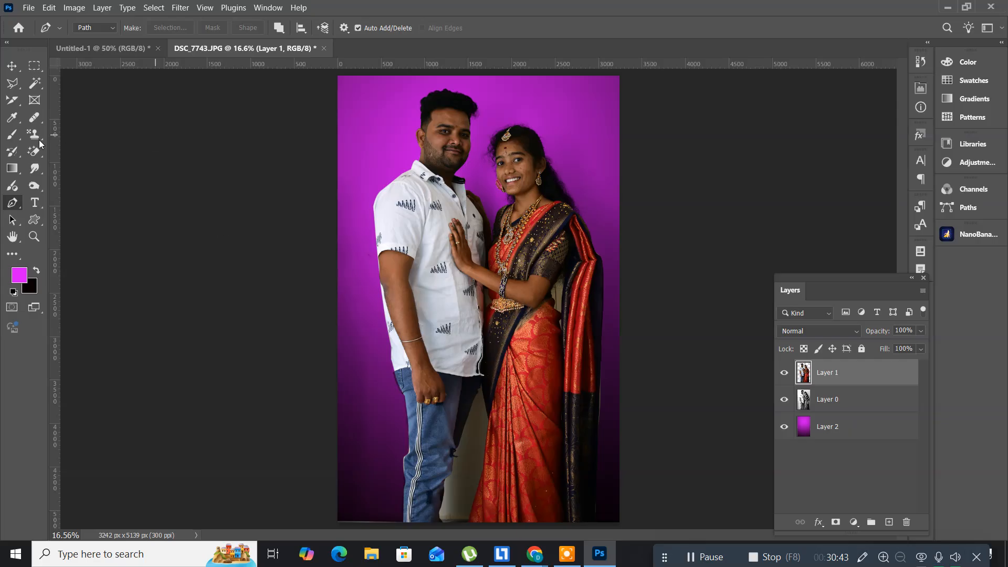
click(33, 237)
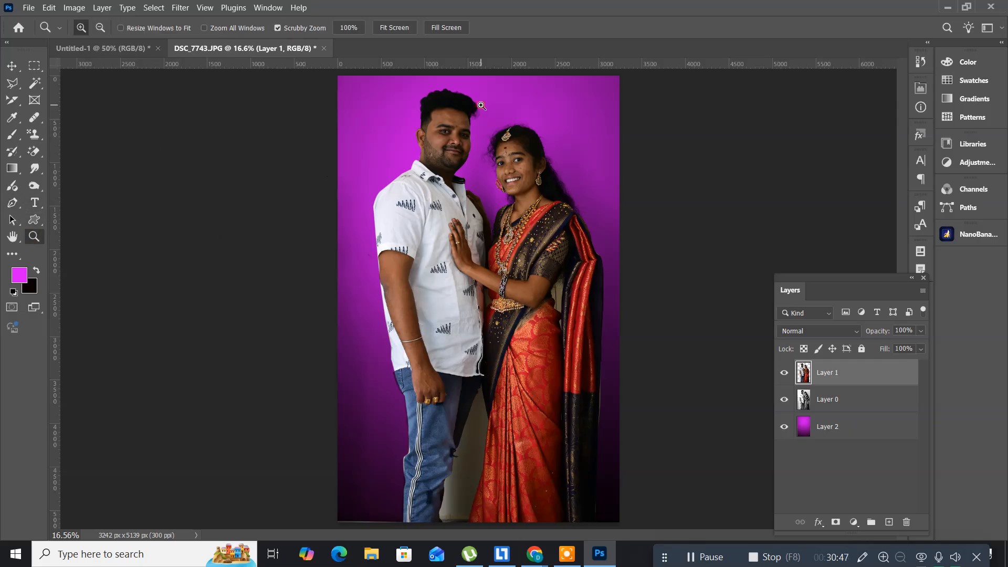
drag(481, 106, 522, 137)
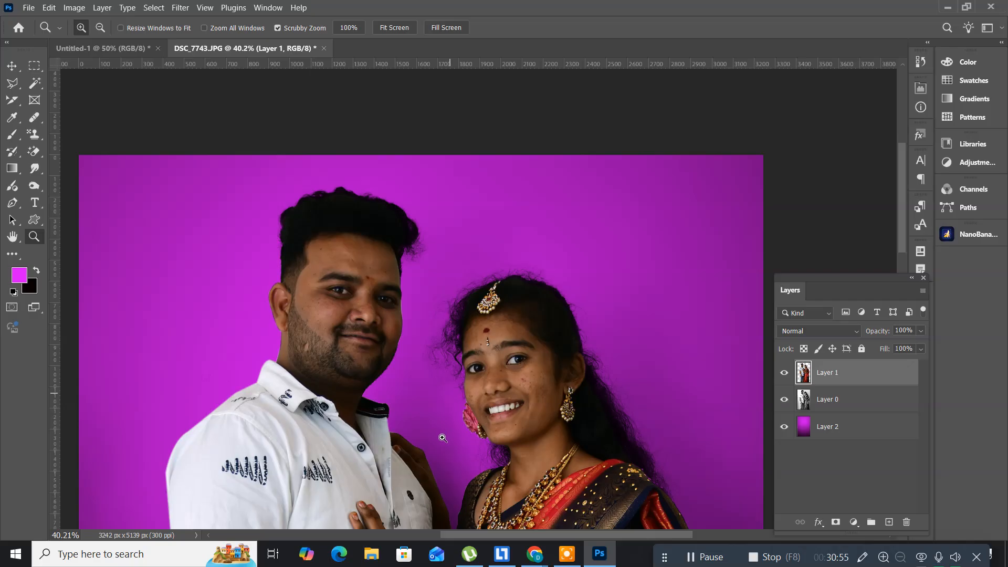
drag(436, 437, 405, 298)
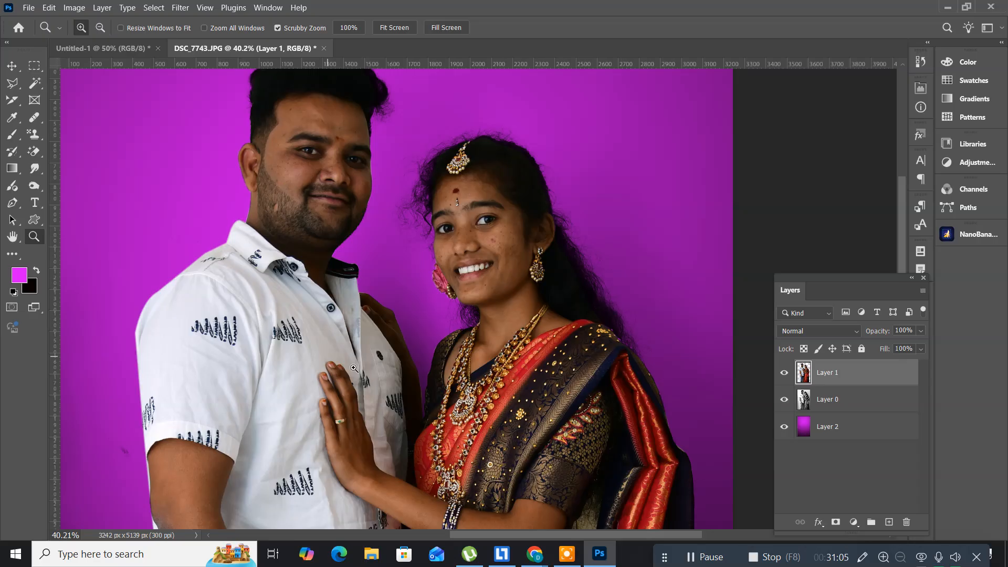
key(ctrl+0)
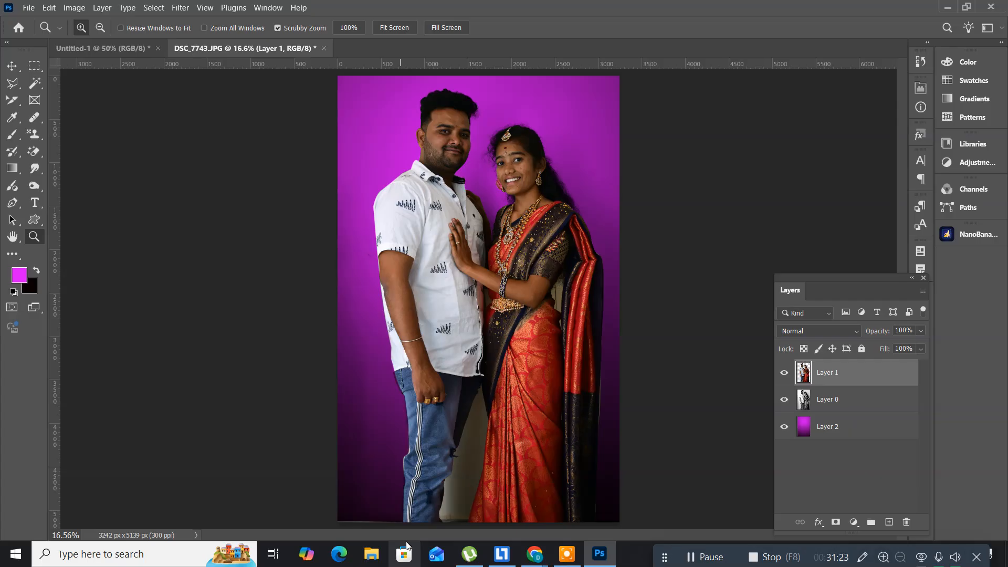
key(ctrl+plus)
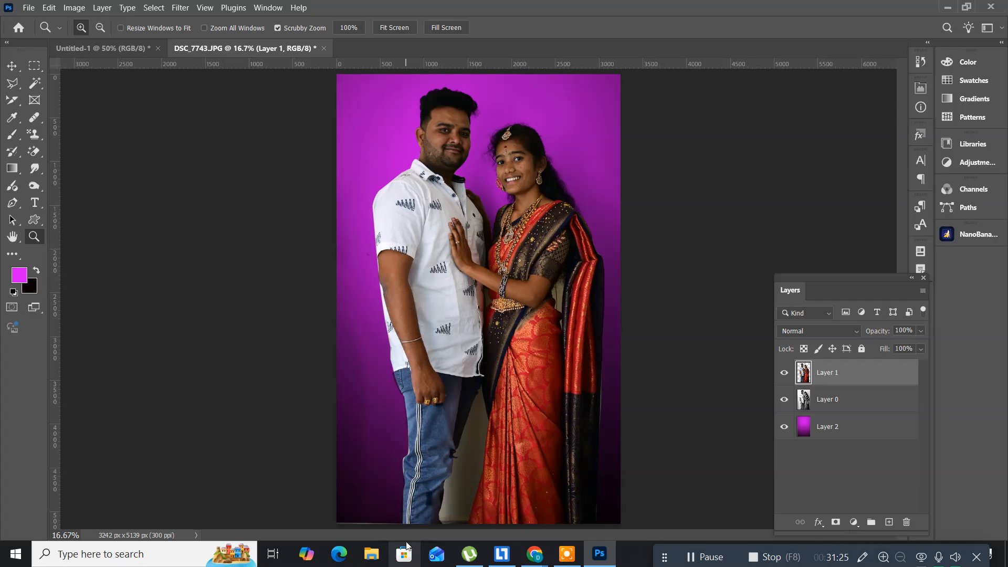
key(ctrl+plus)
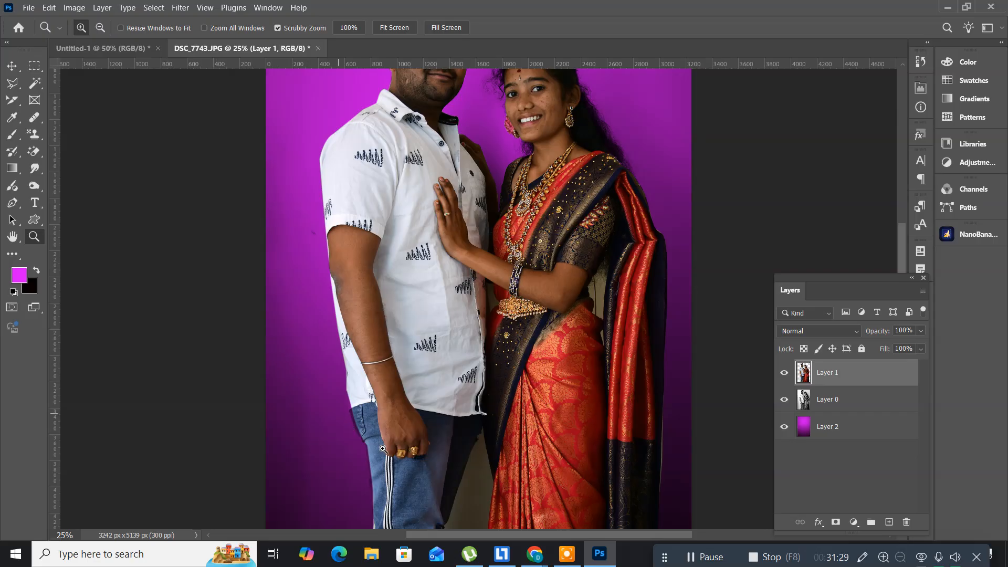
drag(362, 427, 263, 220)
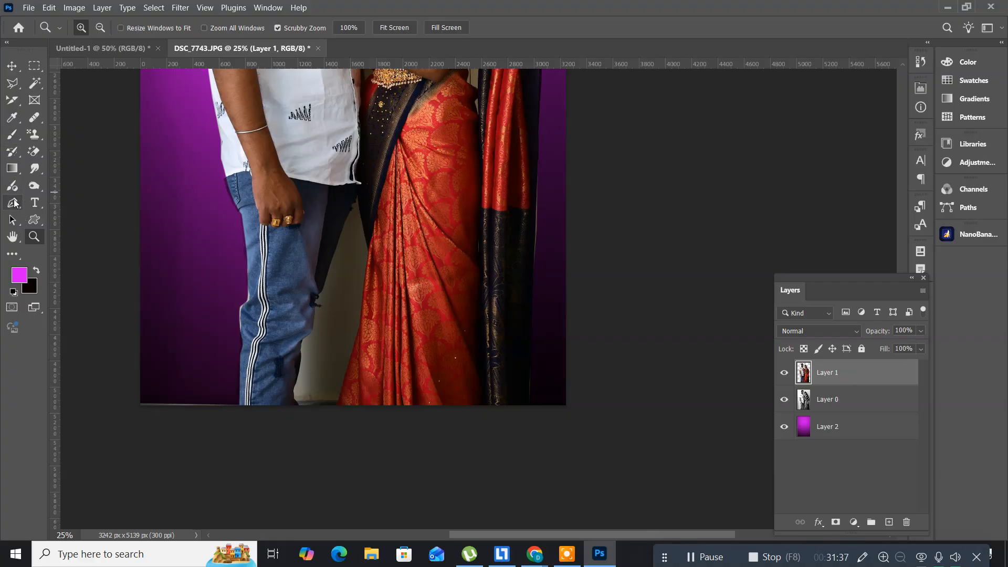
With the Pen tool, trace a new path from the photo's bottom edge up the inner edge of the man's jeans.
click(13, 203)
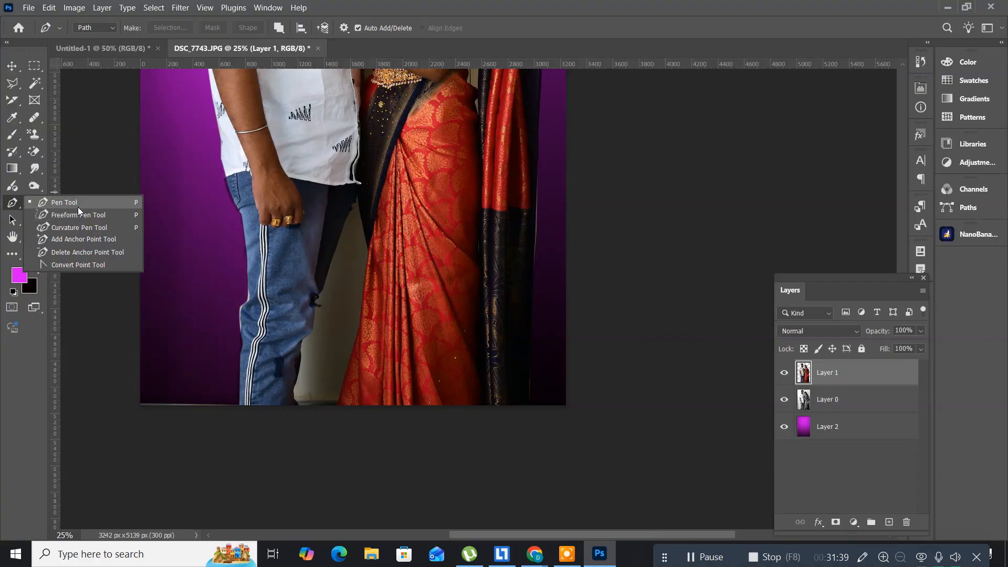
click(77, 205)
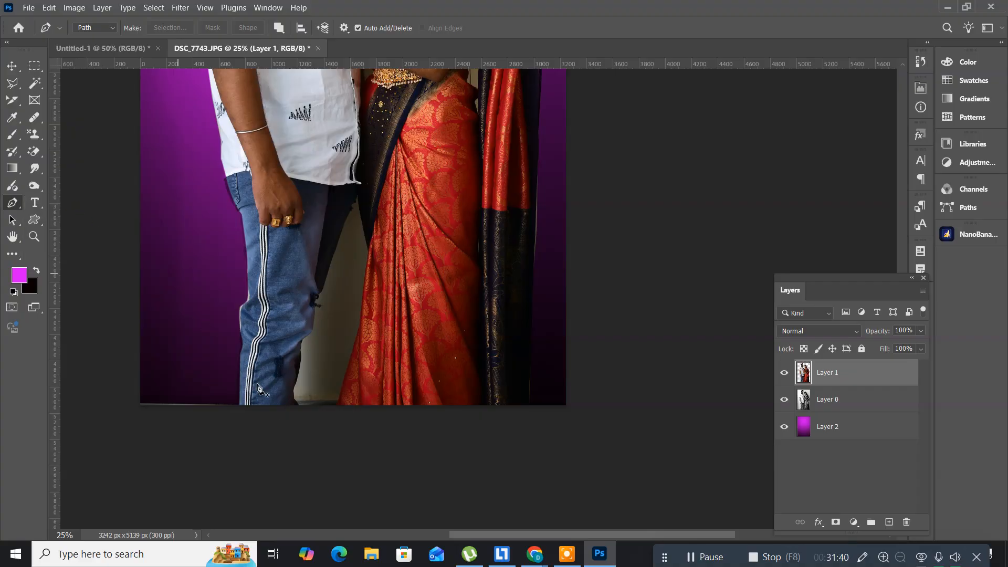
click(298, 405)
click(292, 393)
click(299, 371)
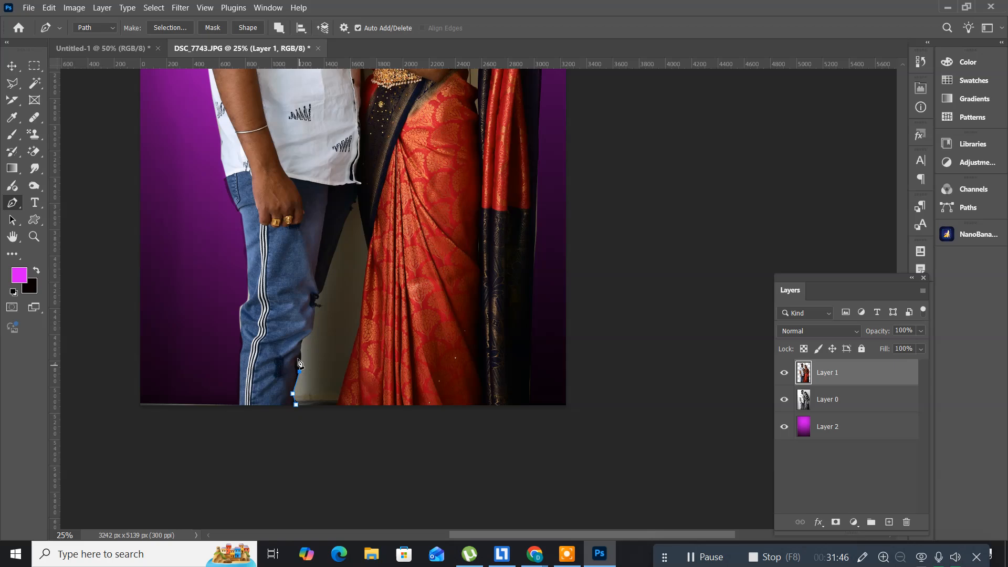
click(299, 352)
click(303, 337)
click(311, 332)
click(316, 304)
click(317, 290)
click(331, 266)
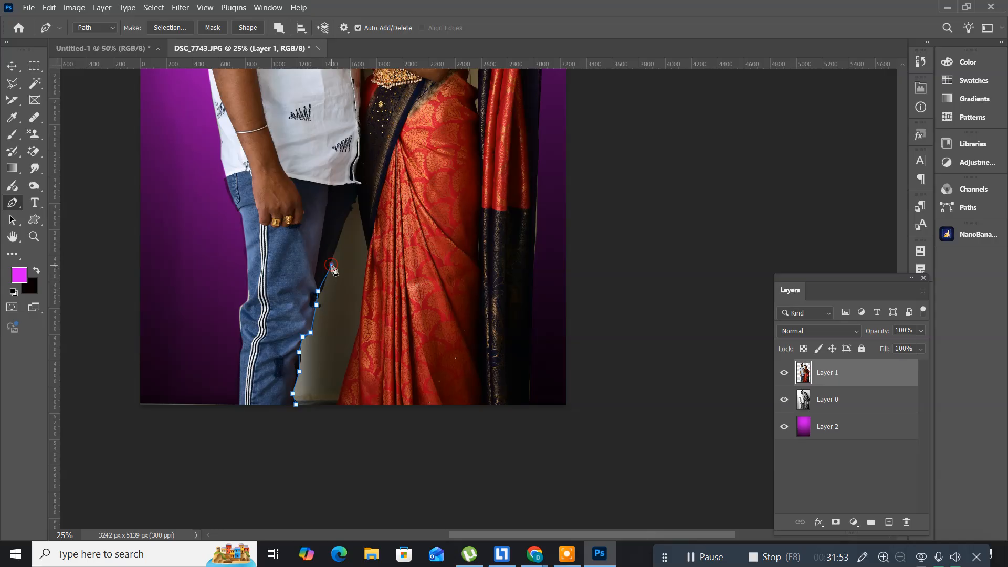
click(360, 197)
click(368, 245)
key(ctrl+z)
Extend the path to the narrow peak of the gap below the shirt hem and onto the saree's edge.
click(342, 222)
click(354, 201)
click(369, 248)
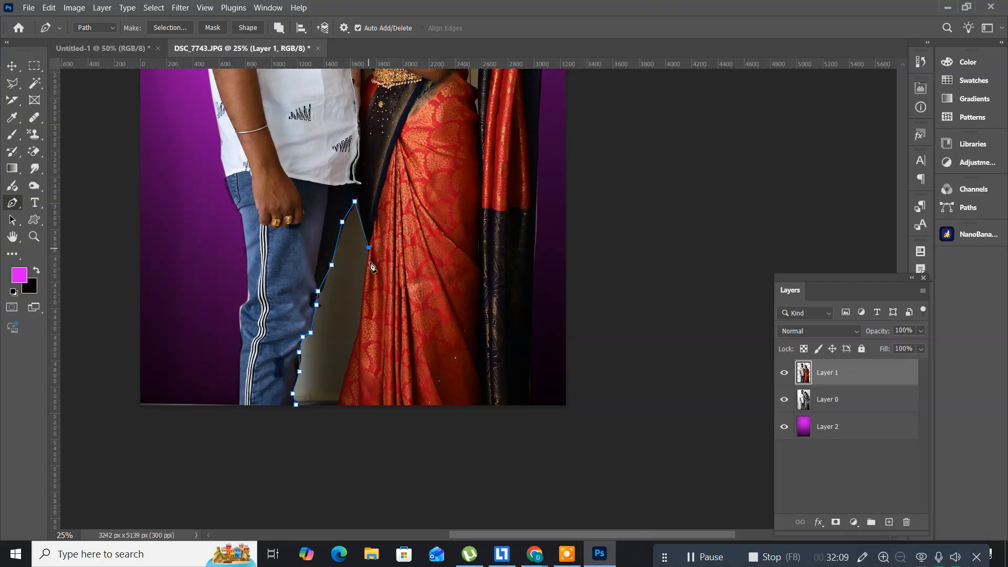
Trace the path down the saree's inner edge and past the photo's bottom edge, closing it at the starting anchor.
click(360, 315)
click(352, 357)
click(346, 396)
click(344, 407)
click(335, 428)
click(298, 422)
click(297, 405)
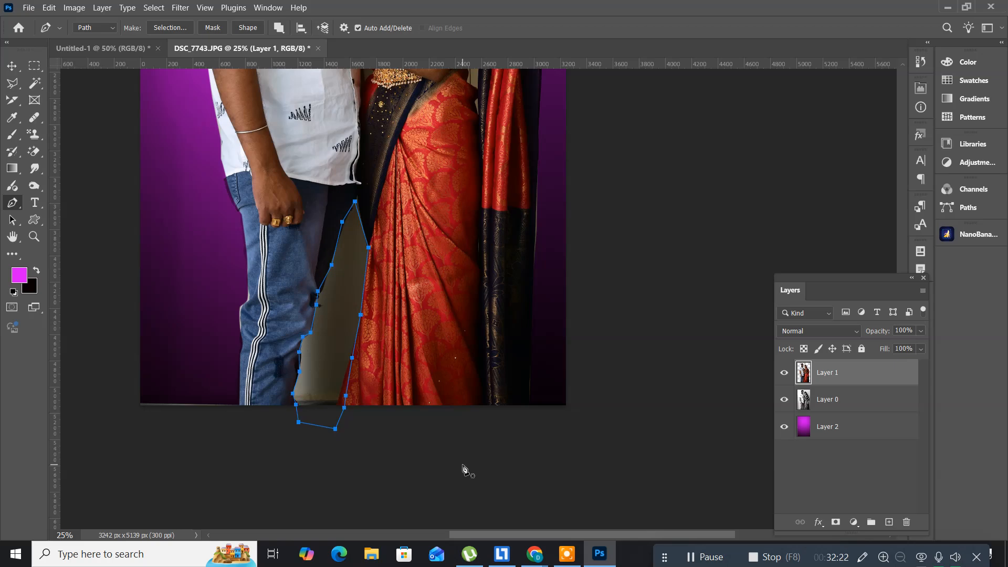
Convert the closed path to a selection and delete the wall between the man's jeans and the saree.
right_click(339, 287)
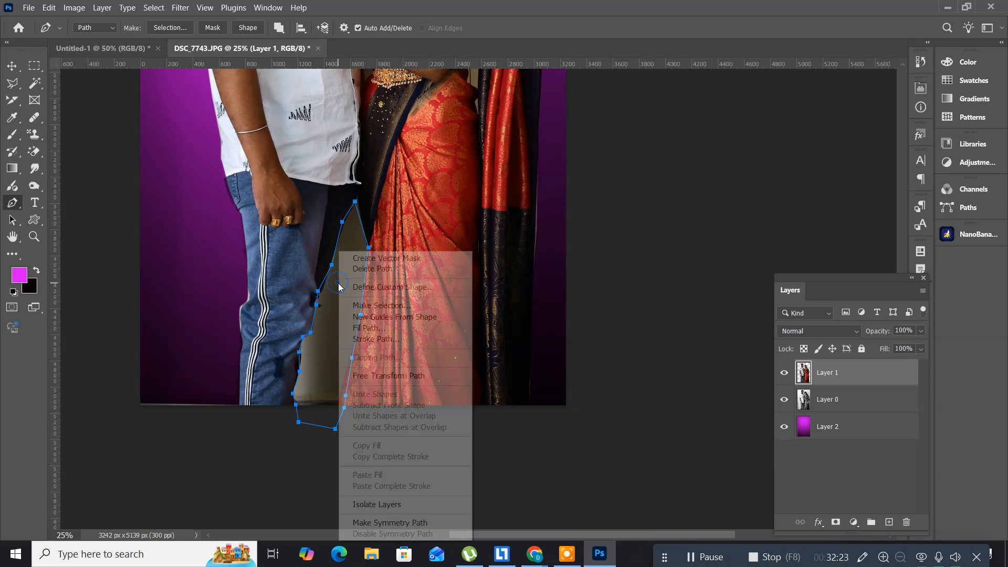
click(388, 309)
key(Return)
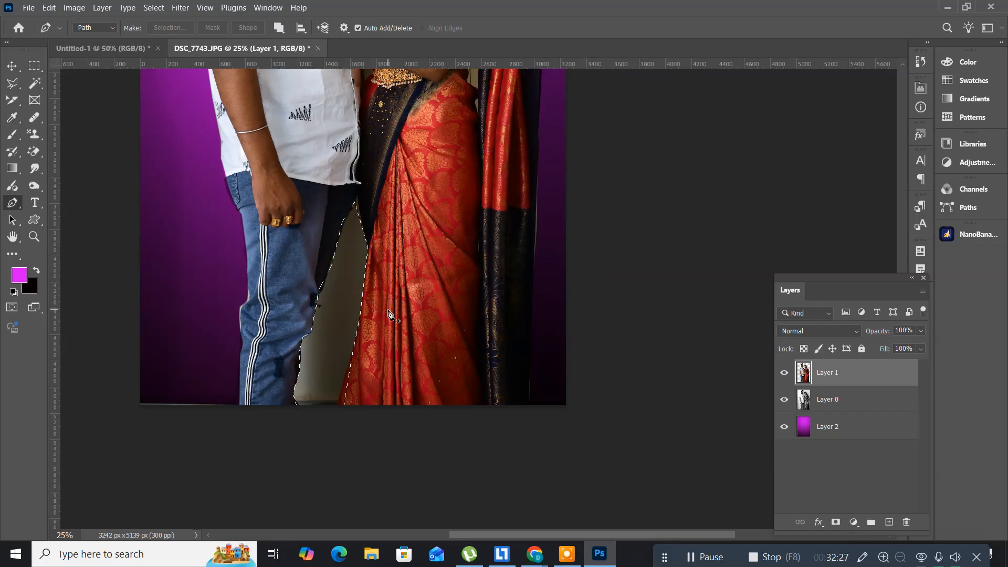
key(Delete)
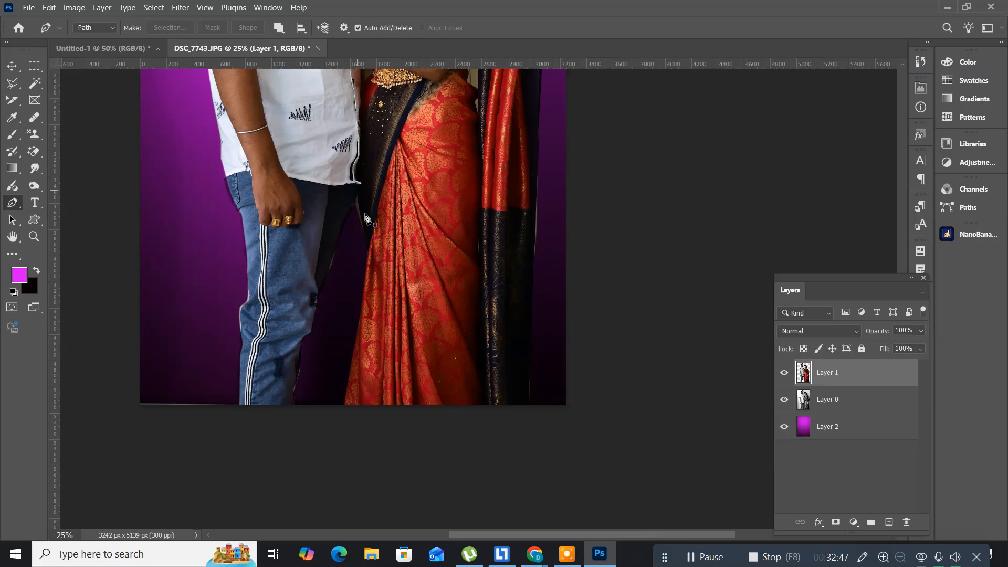
Trace a closed Pen path around the leftover wall sliver at the peak of the gap below the shirt hem.
click(365, 236)
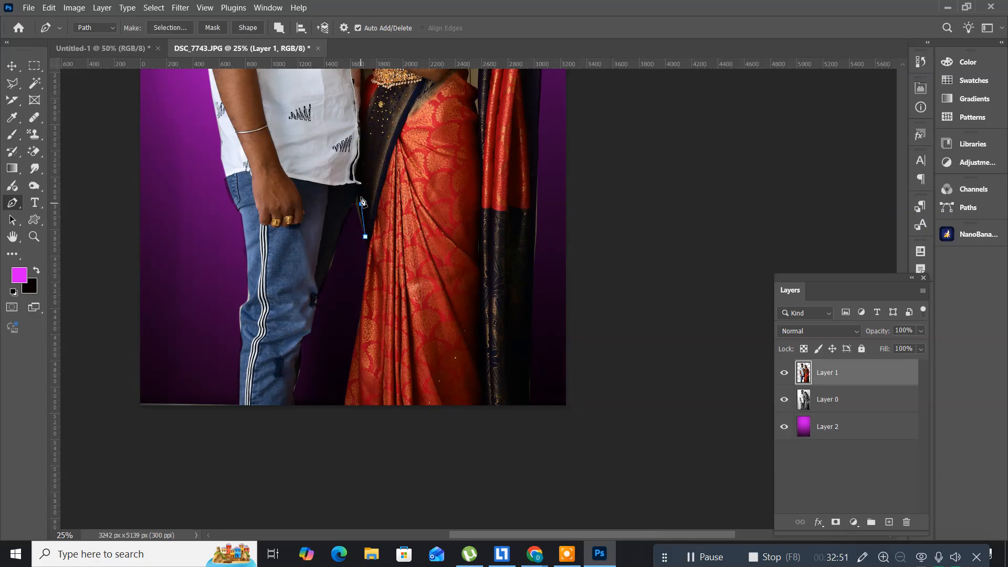
drag(356, 188, 360, 193)
click(349, 208)
click(338, 232)
click(331, 254)
click(326, 272)
click(334, 283)
click(351, 271)
click(366, 237)
Turn the sliver's path into a selection with a 2.5-pixel feather and delete the leftover wall inside it.
right_click(350, 243)
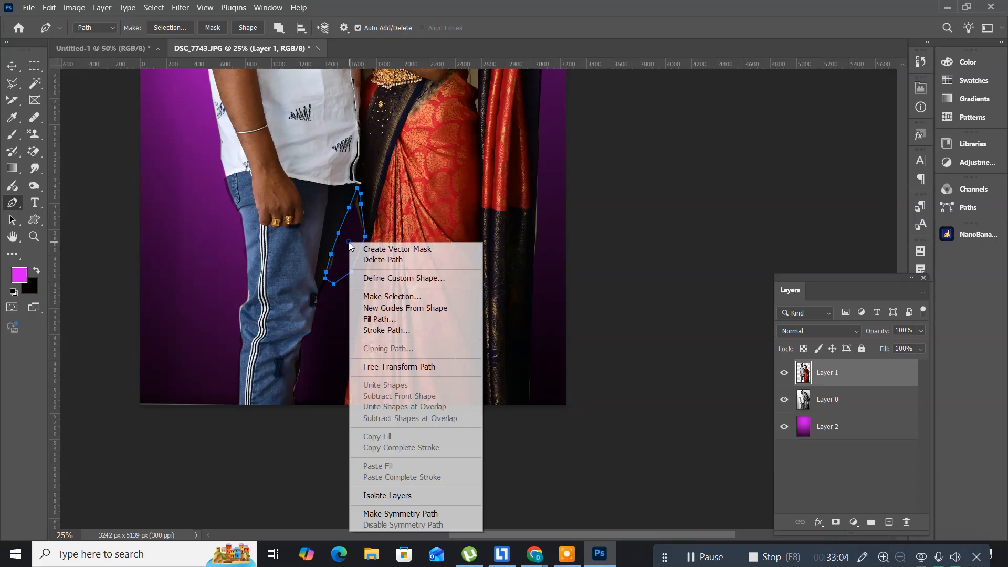
click(377, 295)
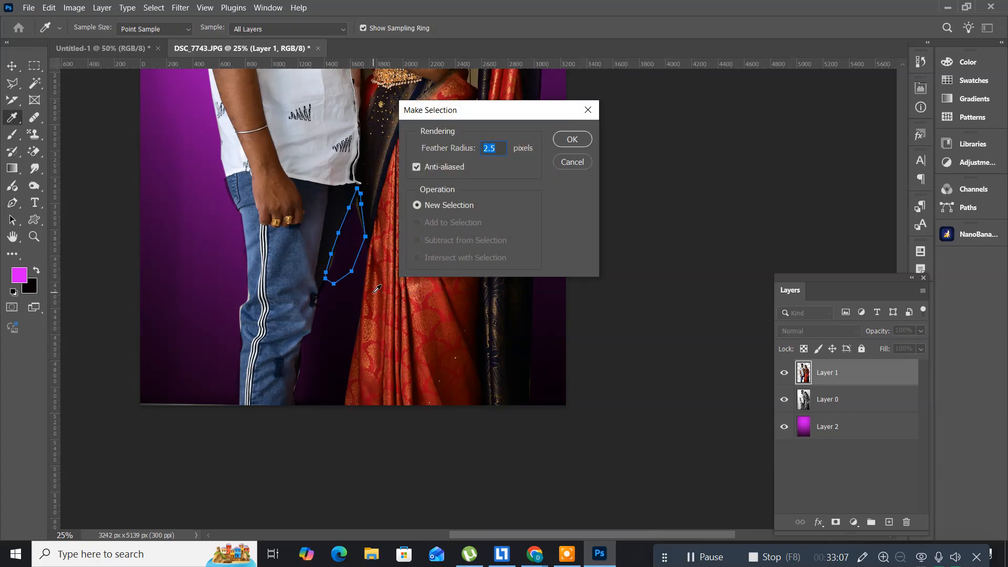
key(Return)
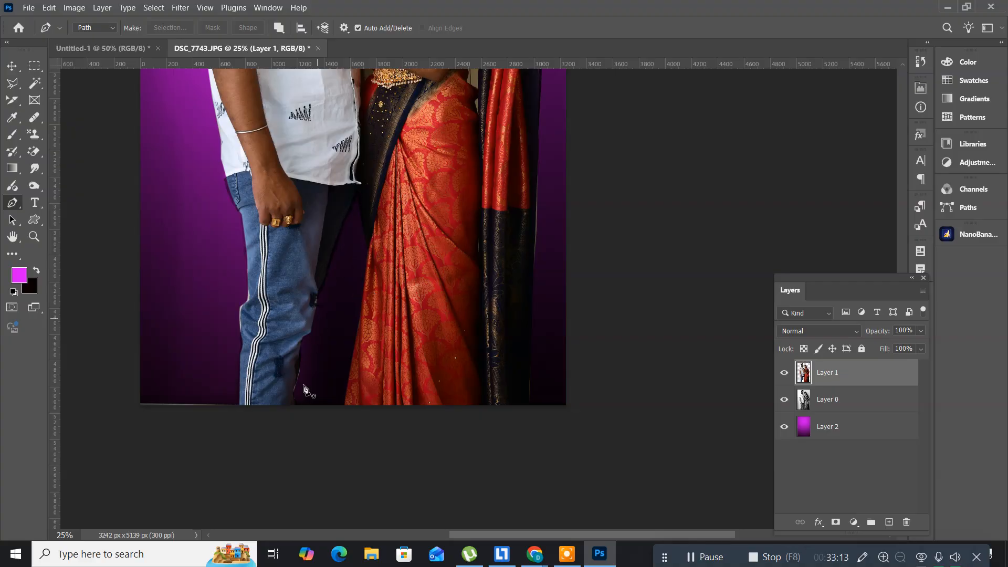
Trace a narrow closed Pen path along the outer edge of the saree's hanging end, around the leftover wall fringe.
drag(522, 195, 312, 304)
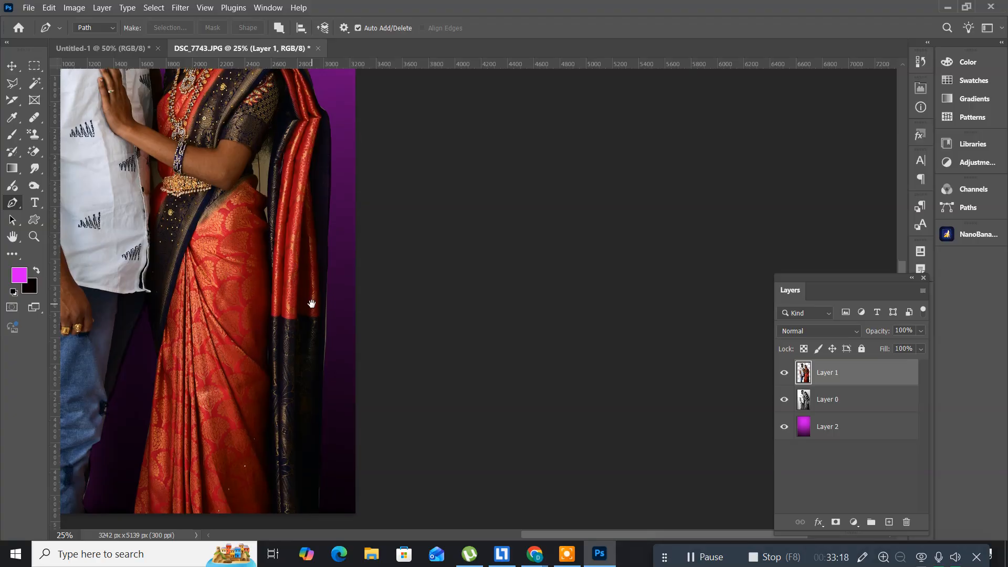
click(327, 271)
click(323, 347)
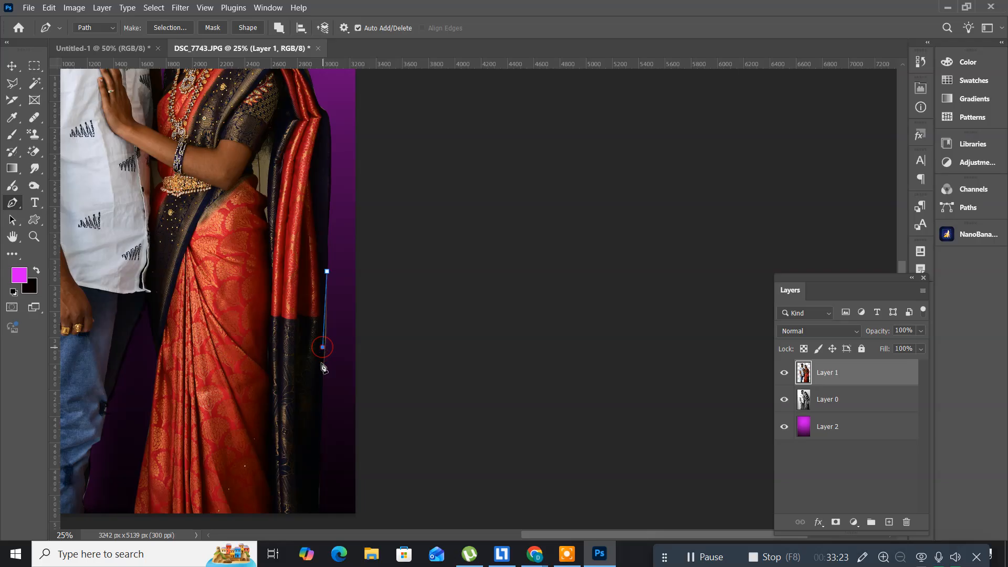
click(321, 370)
click(334, 351)
click(335, 264)
click(329, 271)
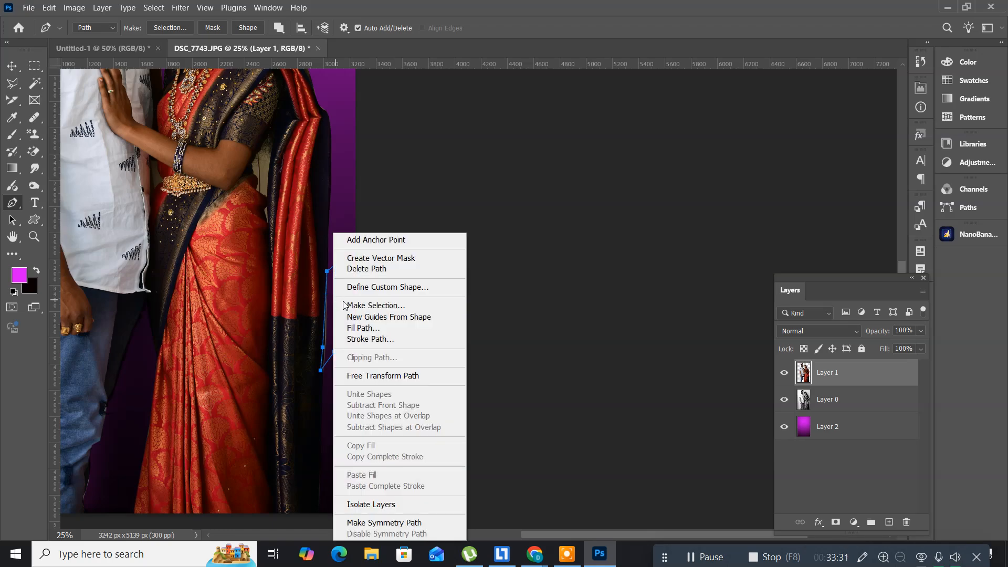
Make a selection from the fringe path with a 2.5-pixel feather, clear the leftover wall and deselect.
click(367, 306)
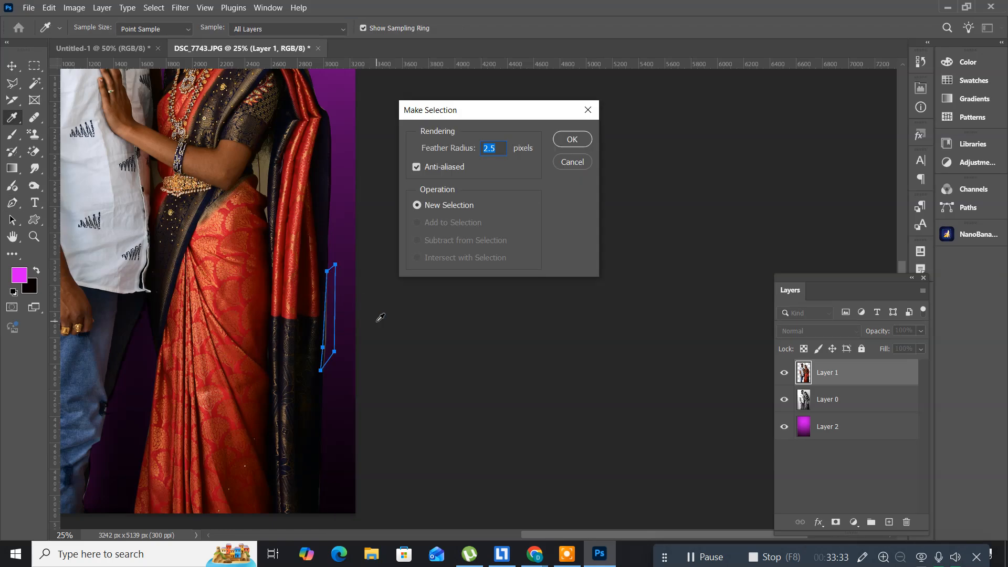
key(Return)
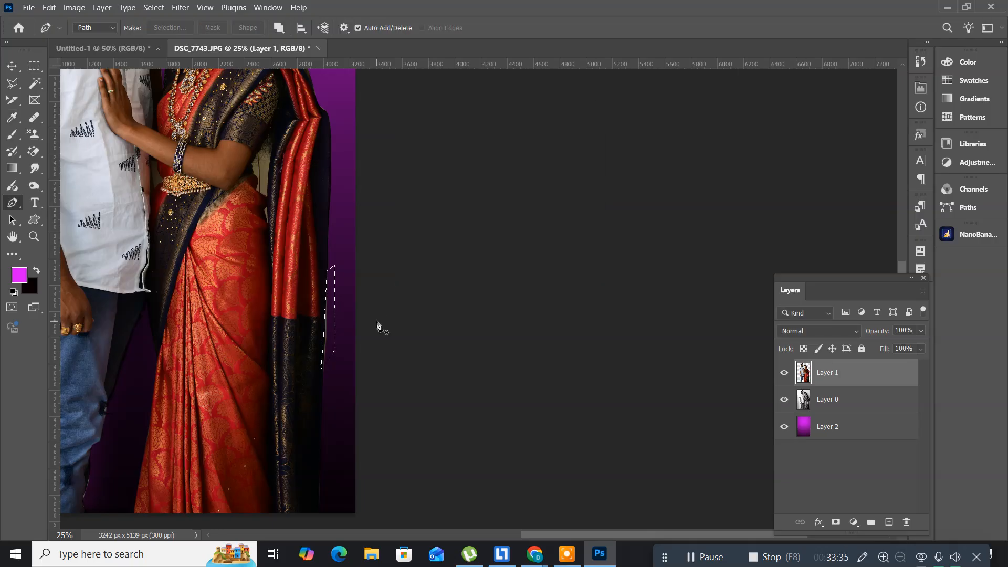
key(ctrl+d)
With the Pen tool, start a path at the woman's elbow and trace up her sleeve to the peak of the wall gap.
drag(285, 113, 299, 217)
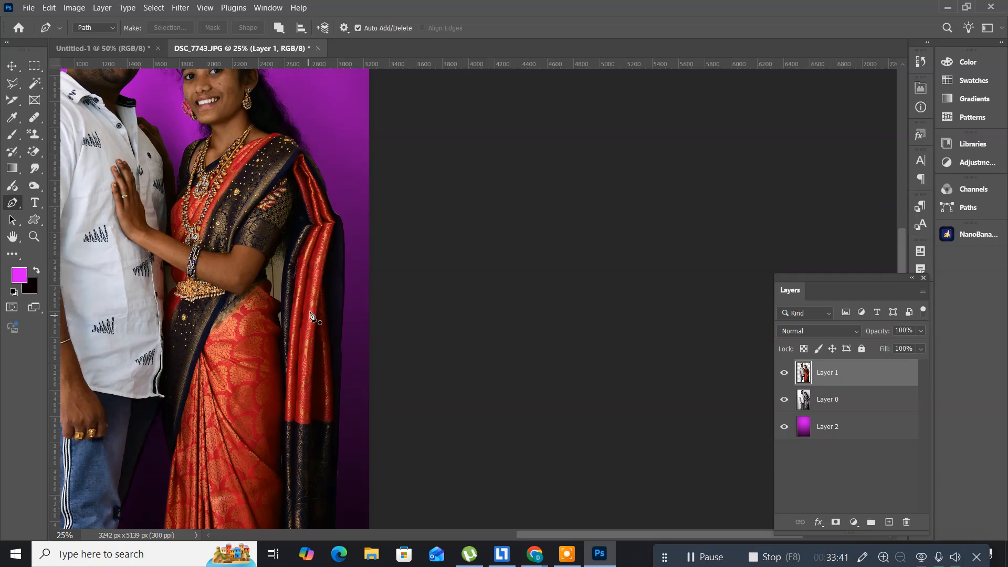
click(33, 236)
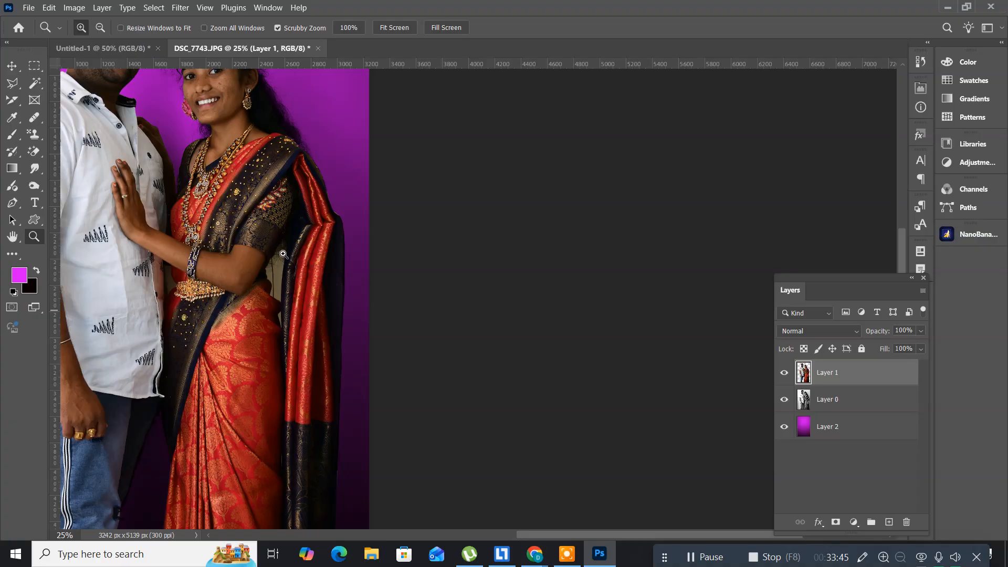
drag(295, 270, 328, 307)
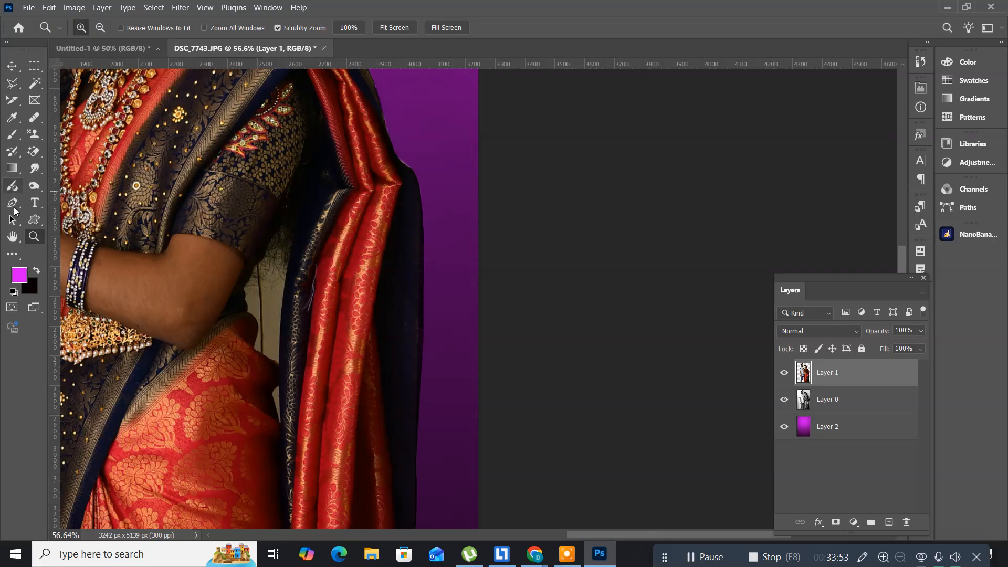
click(14, 208)
click(41, 206)
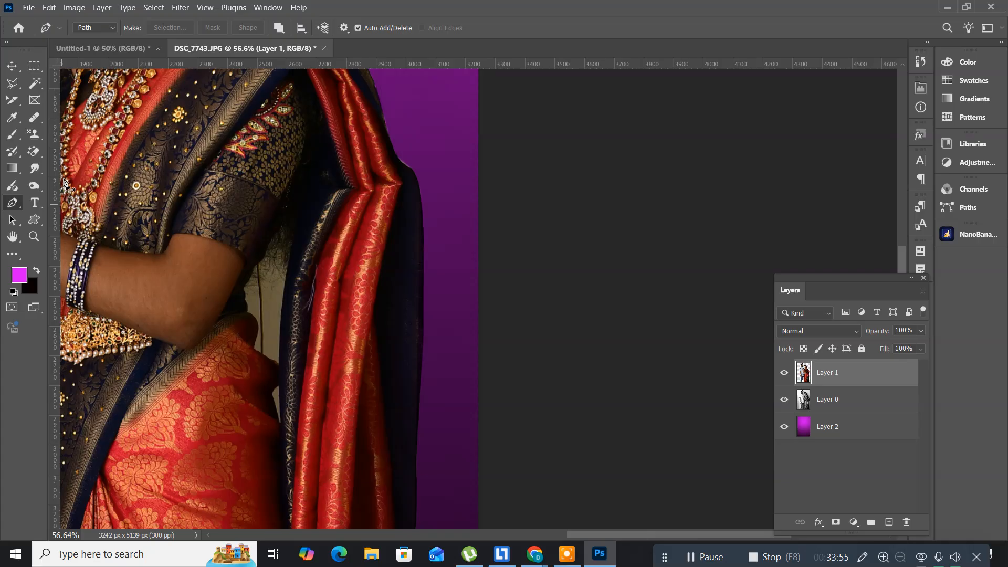
click(242, 288)
click(271, 233)
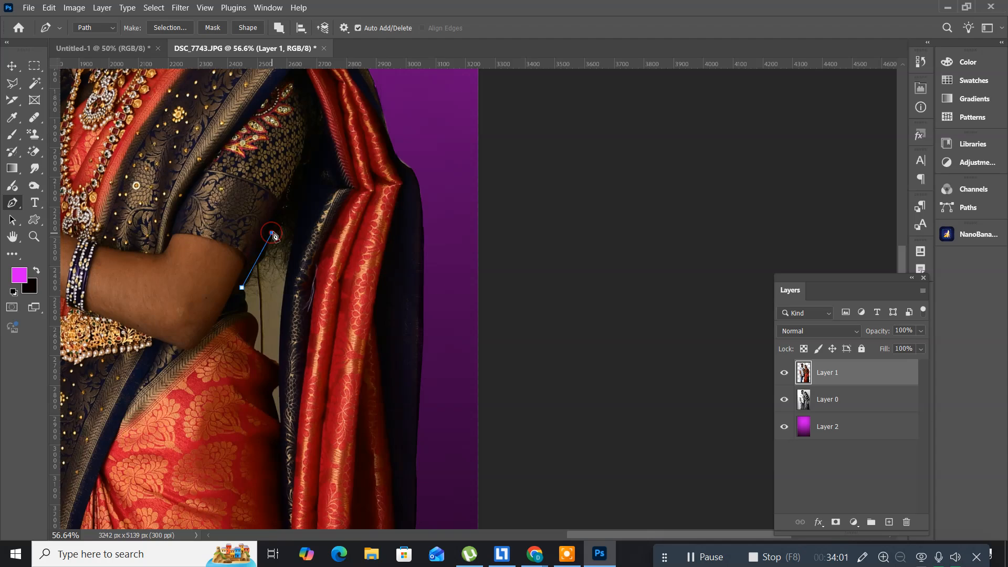
click(286, 207)
drag(287, 208, 293, 203)
Continue the path down the inner edge of the hanging saree end to the lowest tip of the gap.
click(289, 279)
click(280, 332)
drag(280, 379, 283, 383)
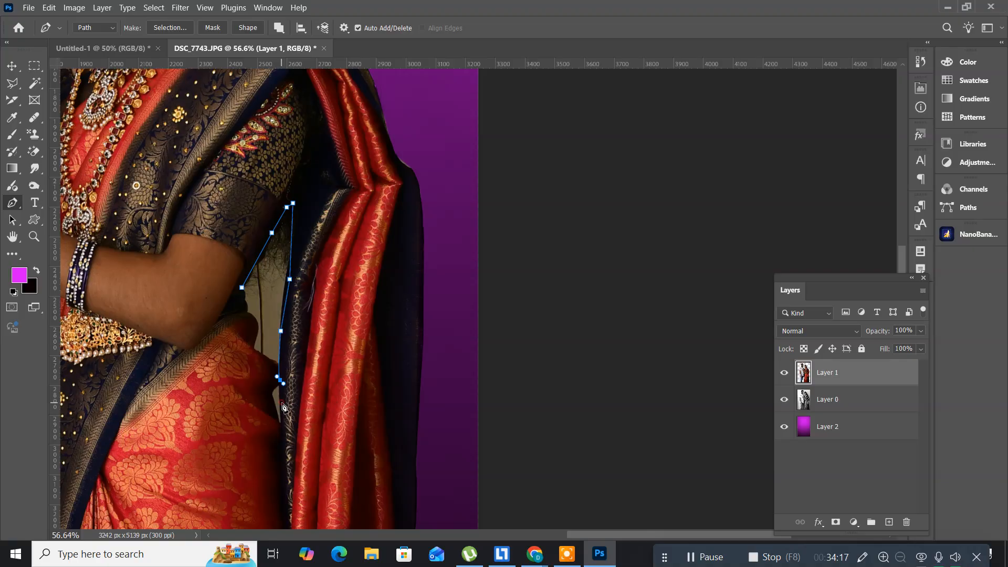
click(282, 403)
click(282, 425)
Trace the path back up along the saree at the woman's hip and waist, closing it at the elbow anchor.
click(270, 400)
click(277, 383)
click(272, 367)
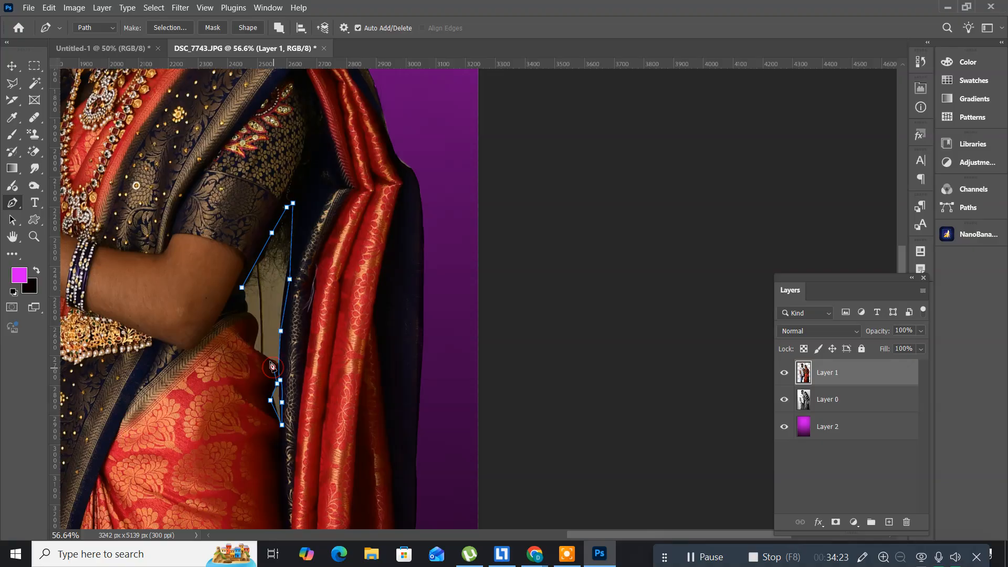
click(257, 352)
click(251, 346)
click(247, 318)
click(246, 310)
click(241, 288)
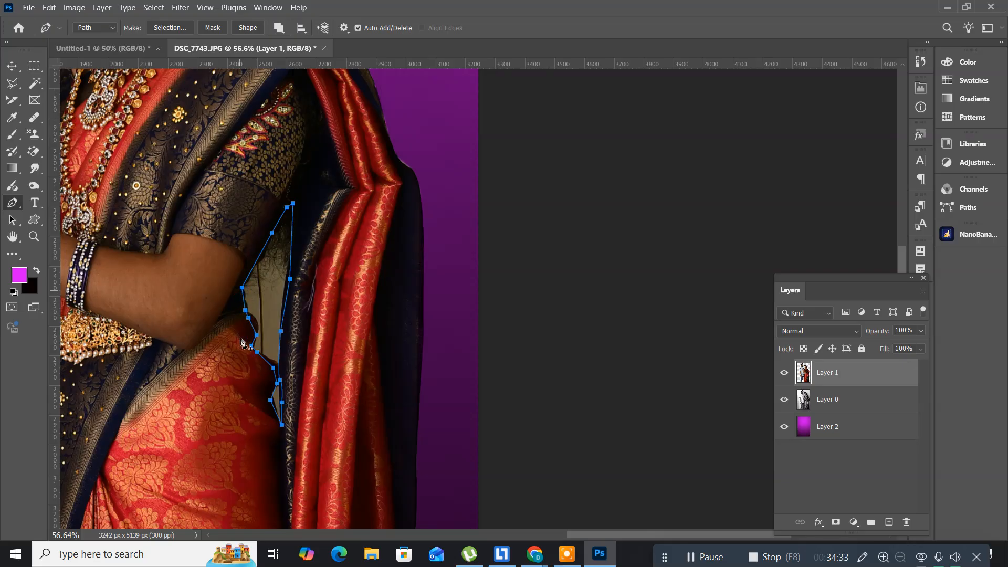
Select the path area with a 2.5-pixel feather, delete the wall behind the woman's arm, deselect and fit the whole photo in view.
right_click(268, 277)
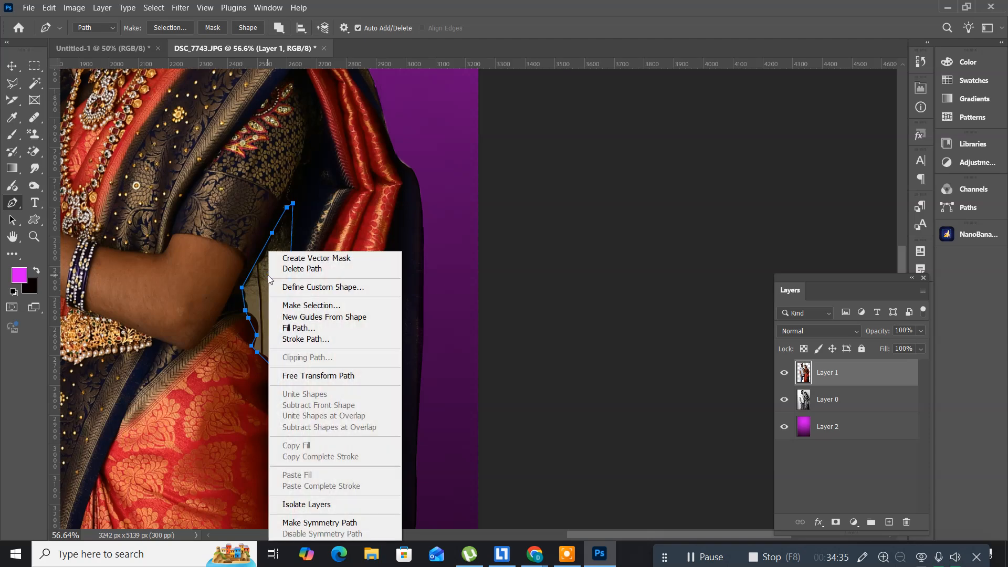
click(288, 305)
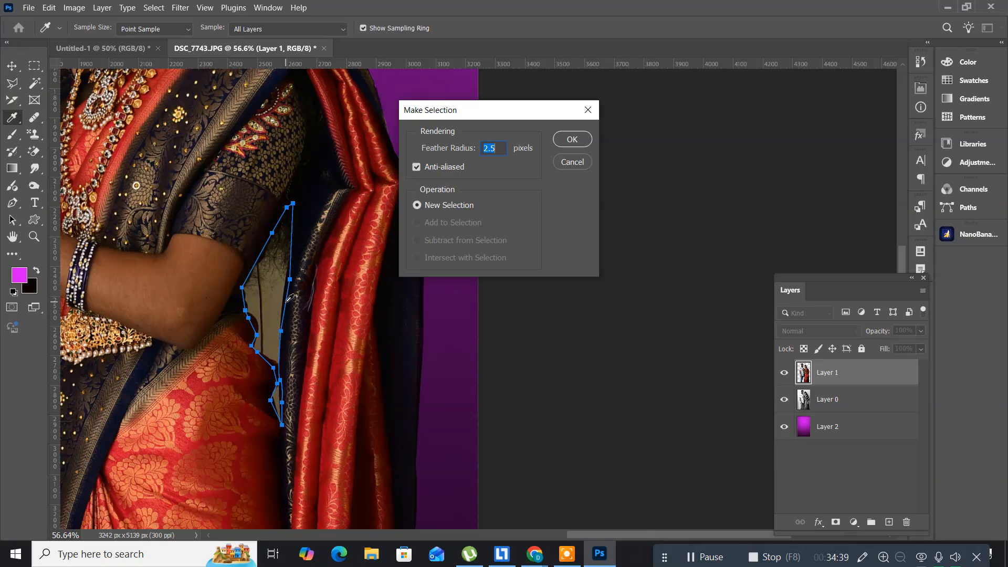
key(Return)
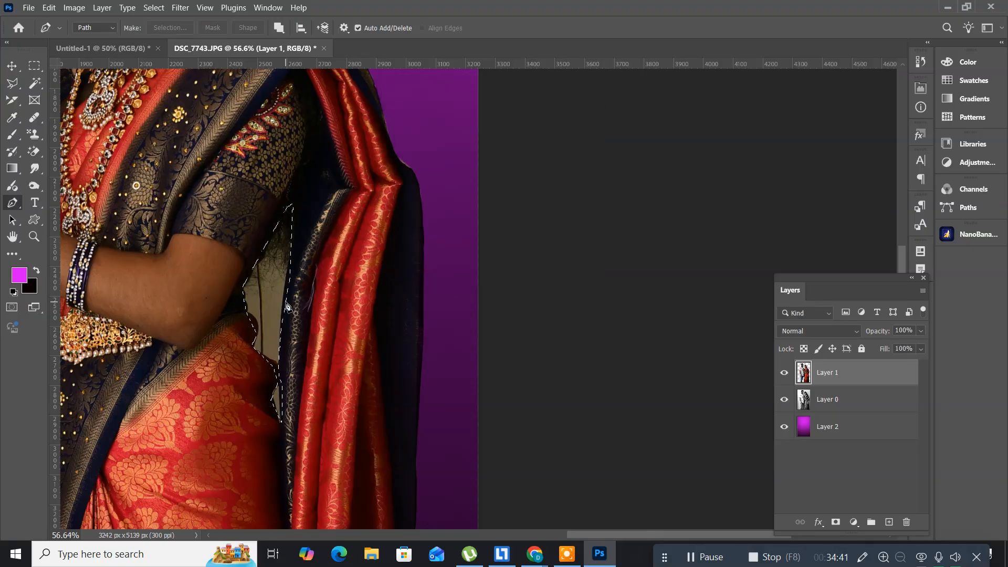
key(Delete)
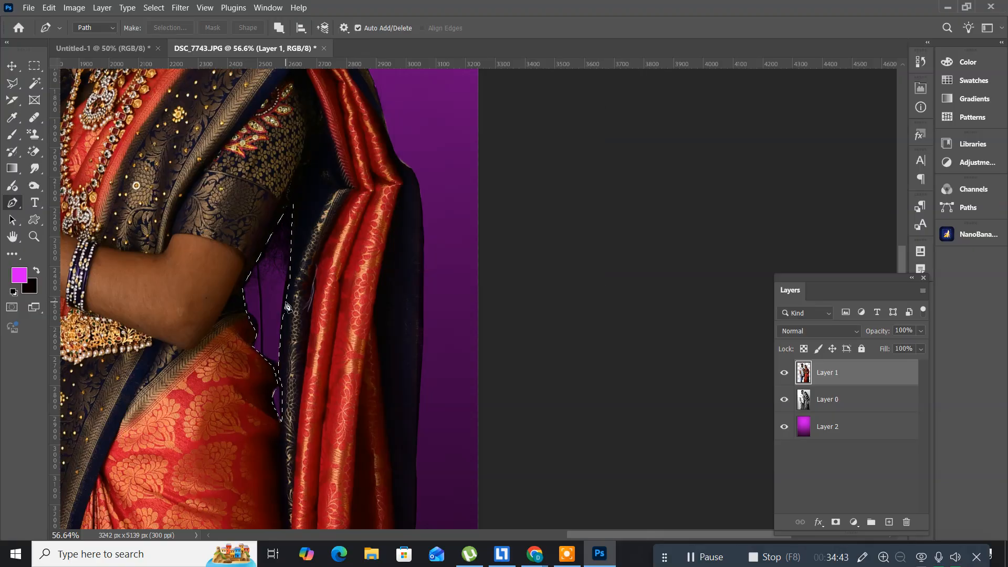
key(ctrl+d)
key(ctrl+0)
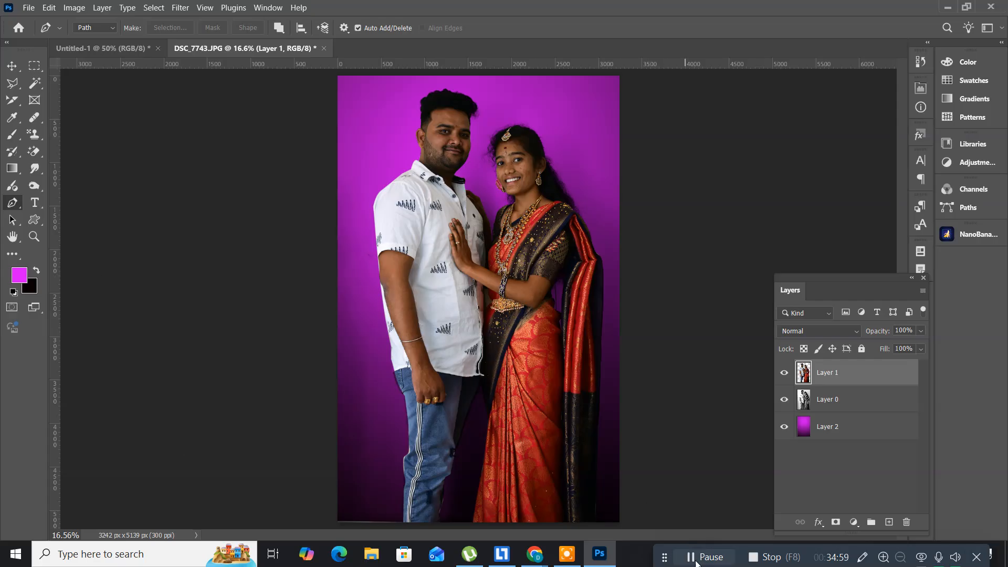
click(718, 559)
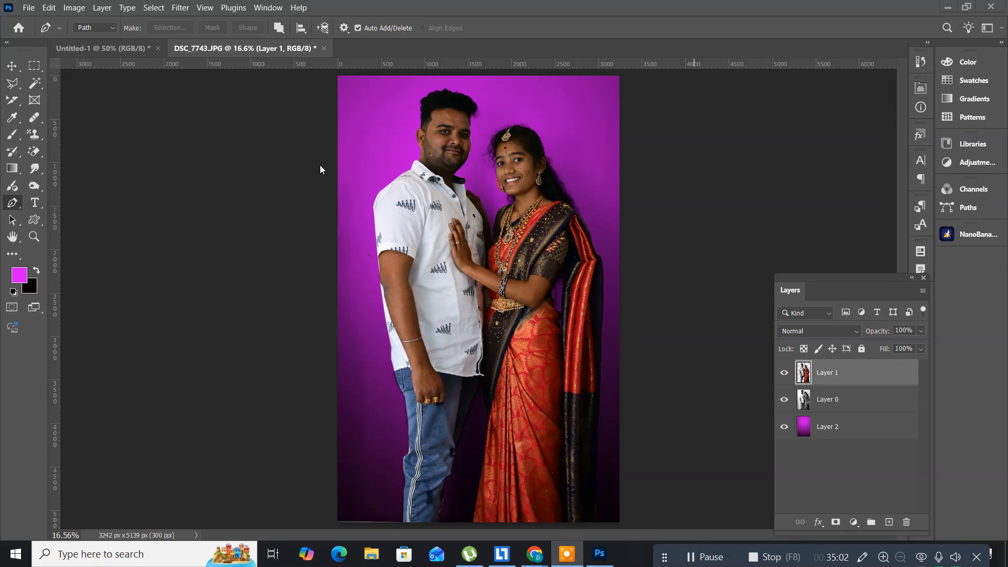
Open the DSC_7743 photo from the stils folder.
click(28, 8)
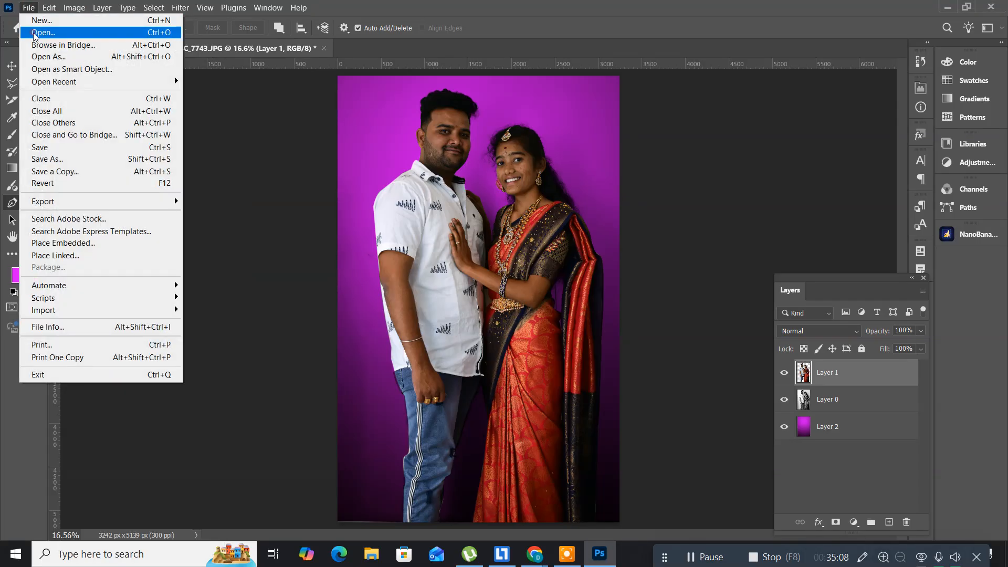
click(34, 32)
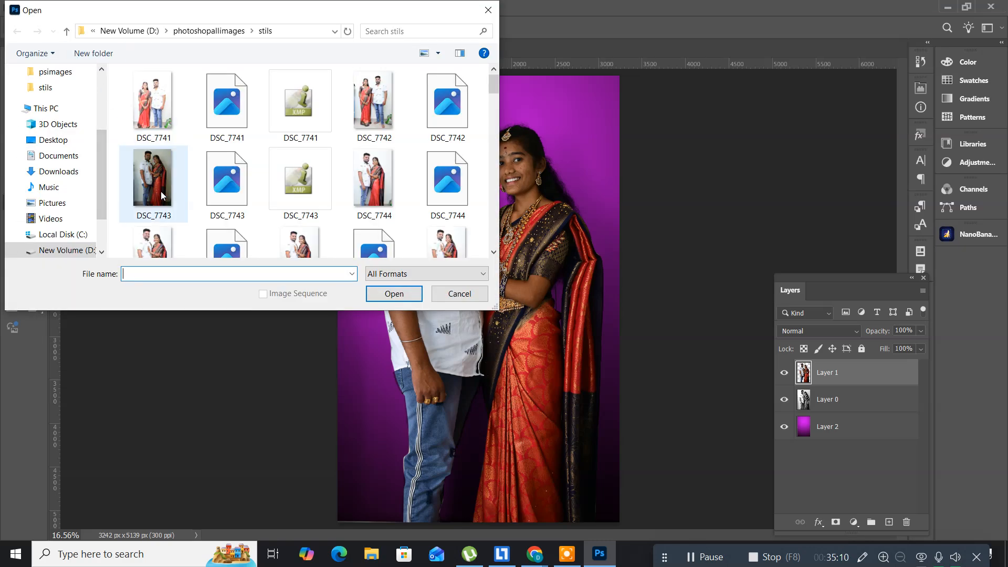
click(153, 181)
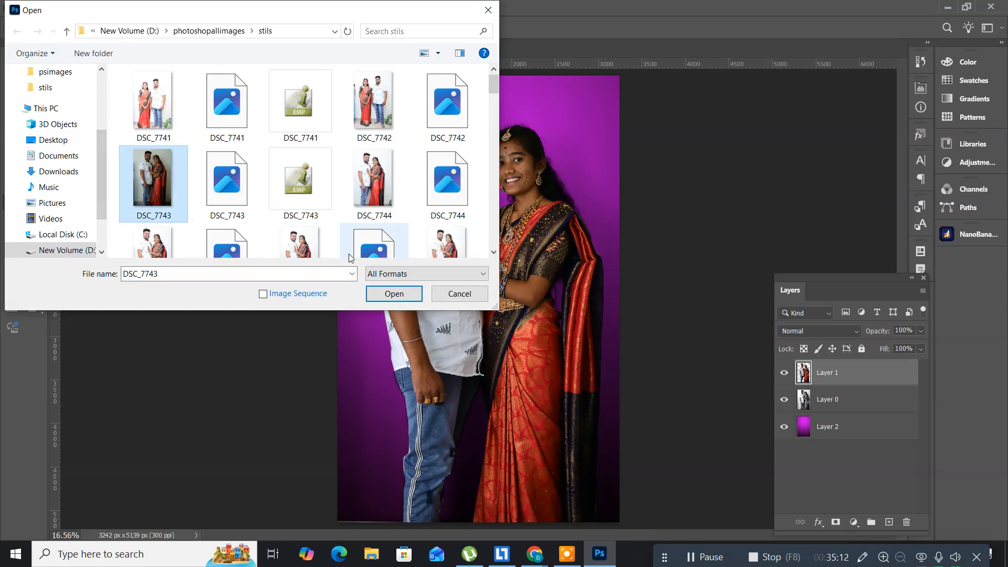
click(395, 295)
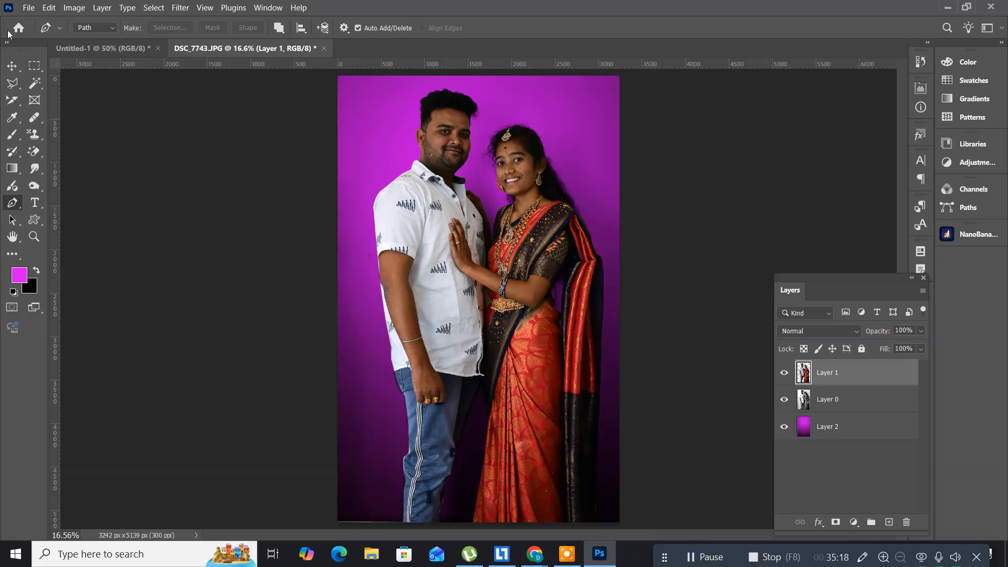
click(29, 9)
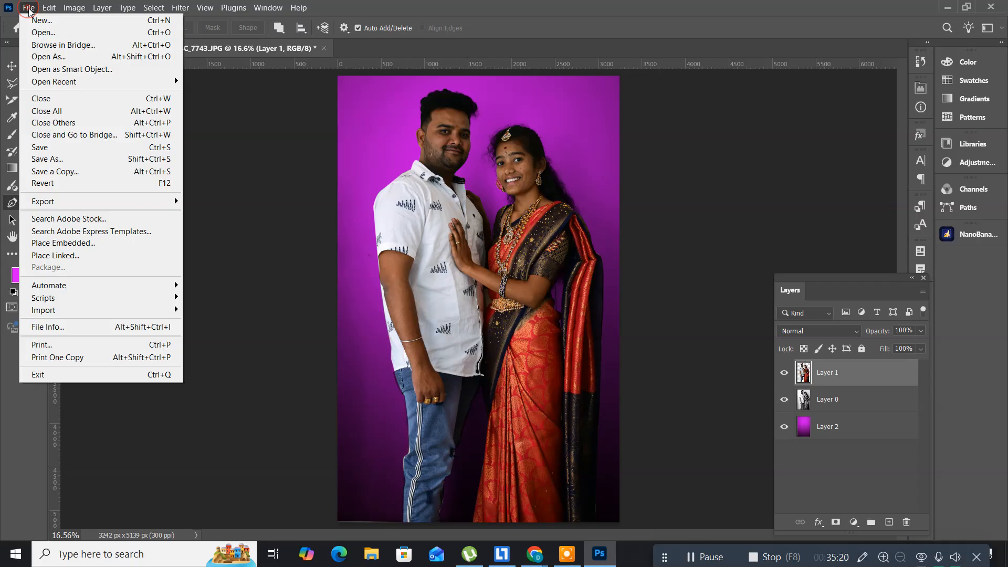
click(49, 33)
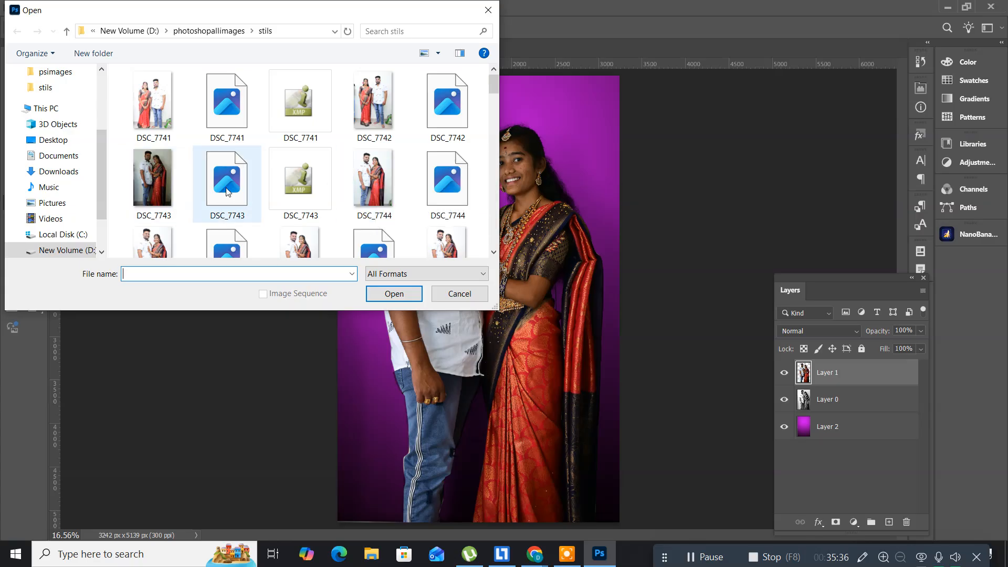
click(460, 293)
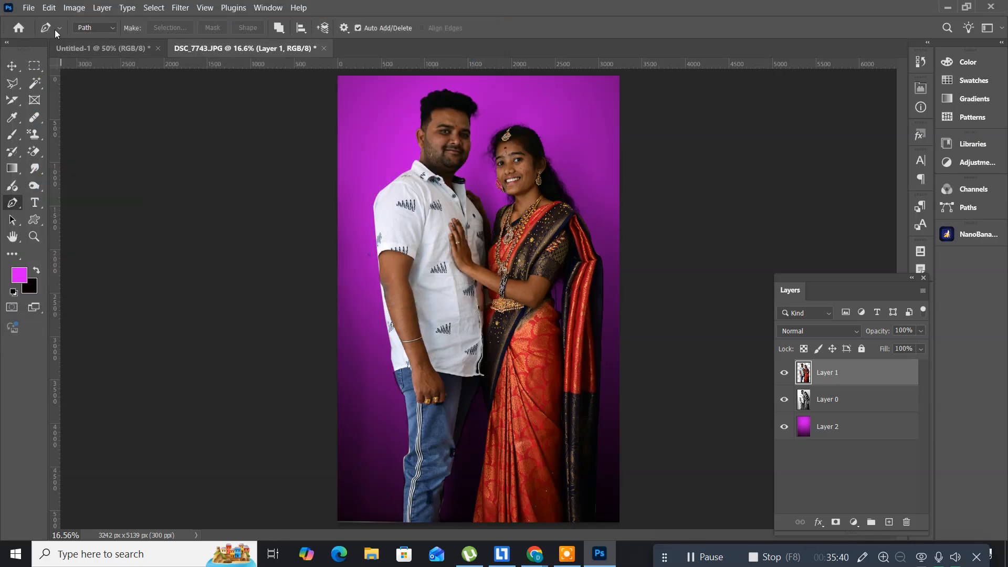
Duplicate the image under the name background and close the original DSC_7743.JPG without saving.
click(29, 7)
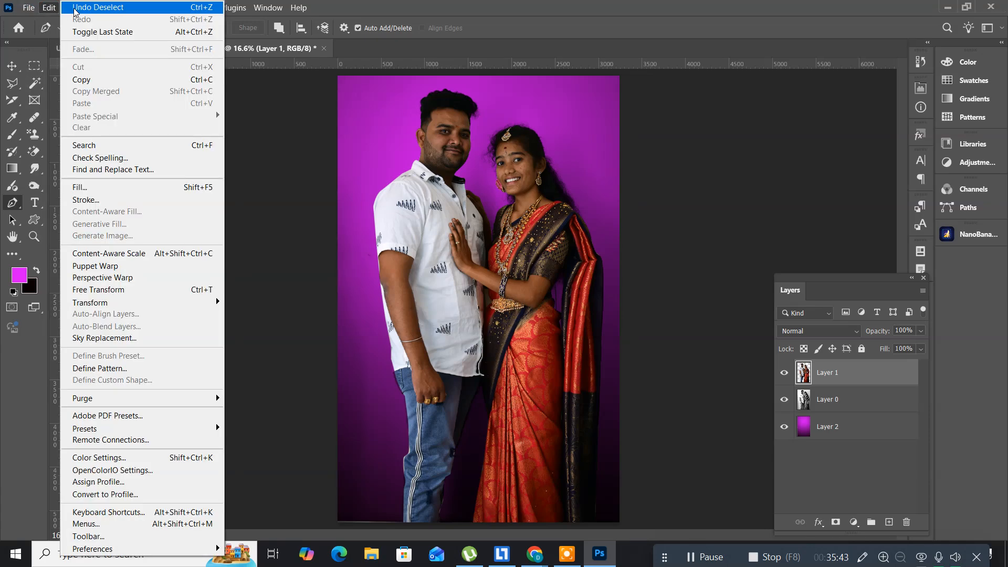
click(47, 7)
click(71, 8)
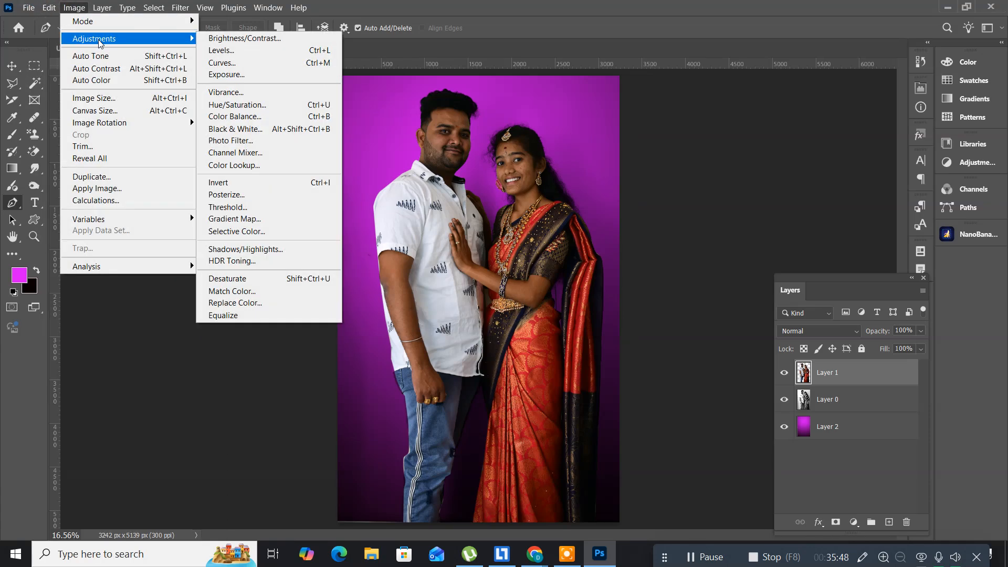
click(106, 177)
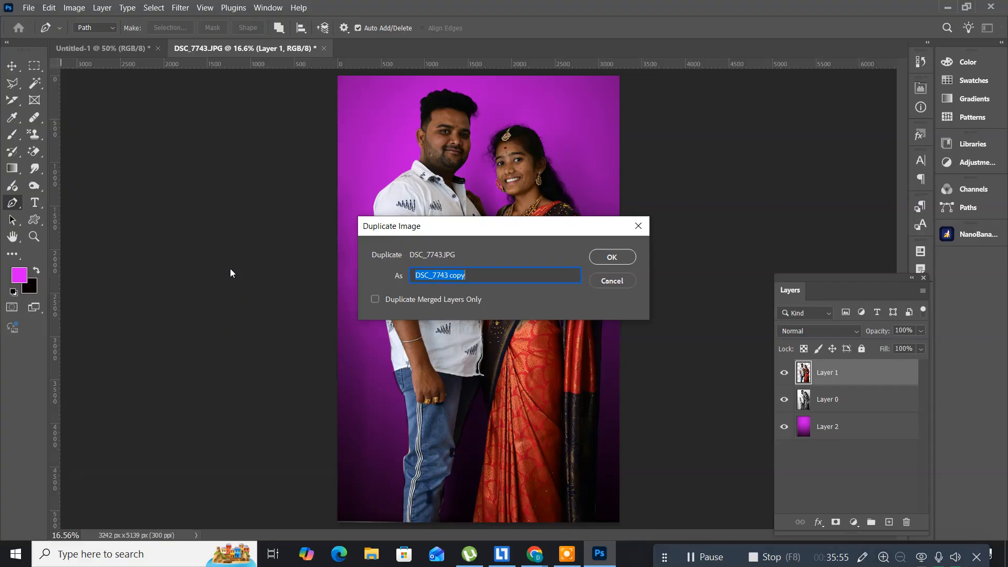
text(background)
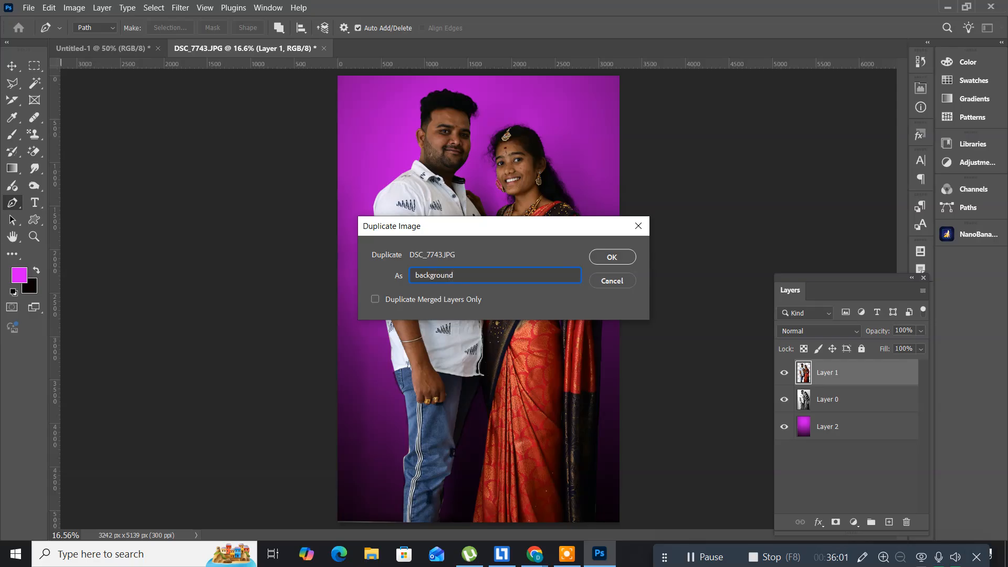
click(612, 256)
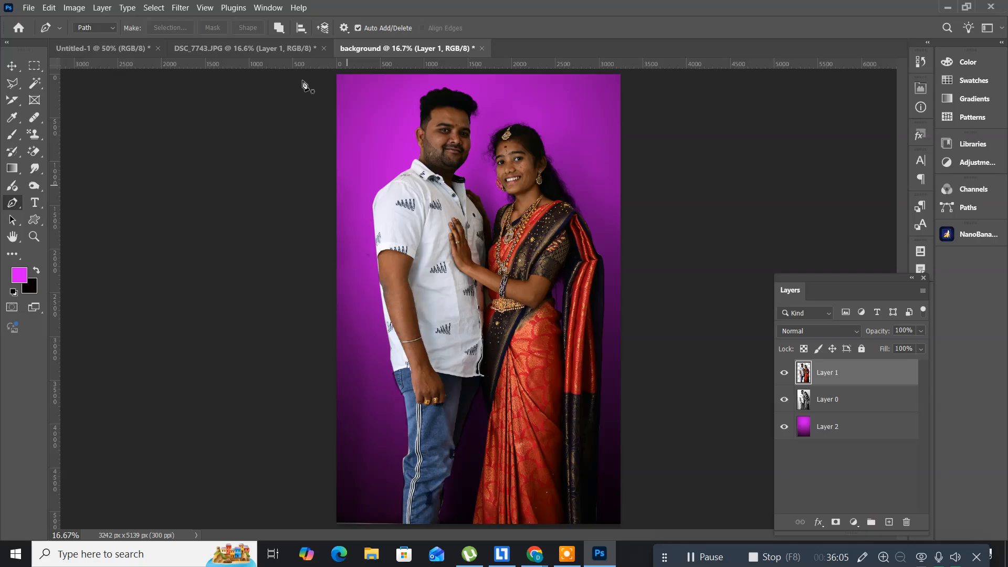
click(324, 48)
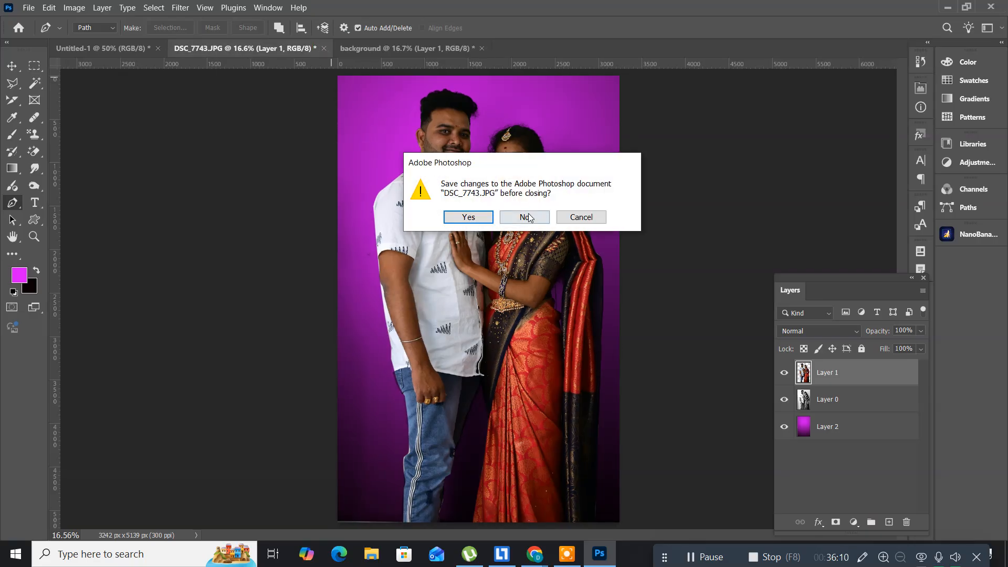
click(527, 216)
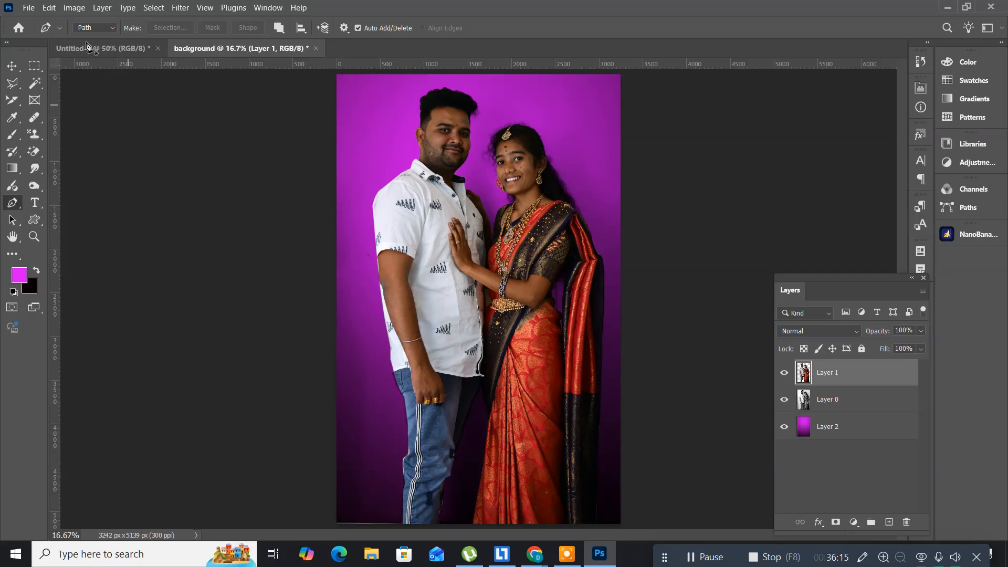
Save a JPEG copy of the edited image as background on the Desktop at quality 12, Progressive format.
click(29, 8)
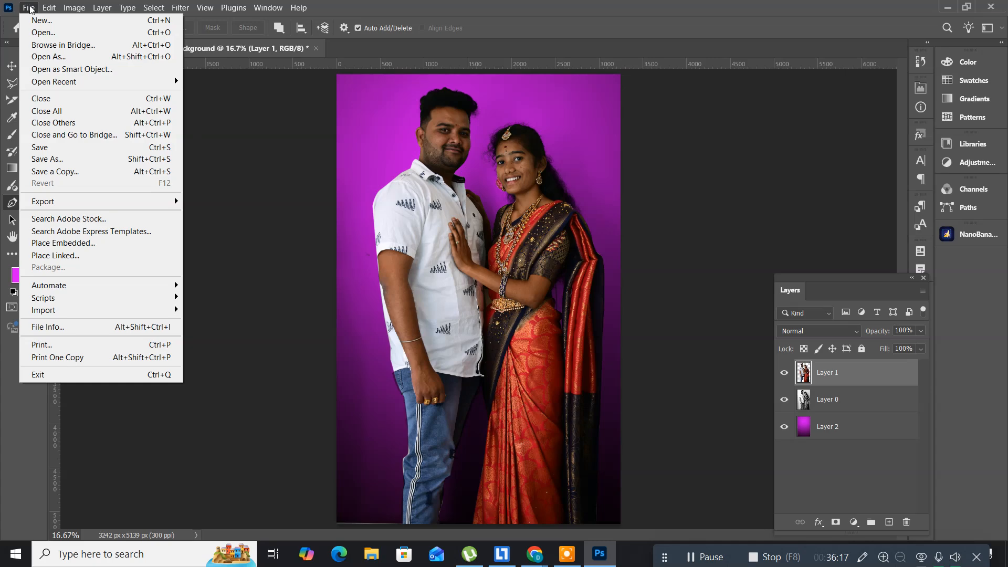
click(121, 177)
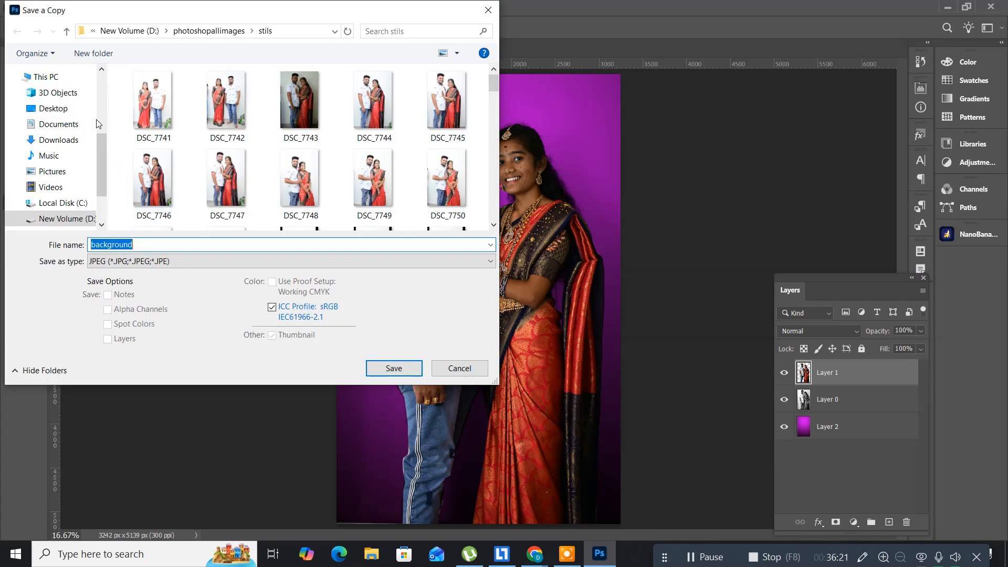
click(63, 109)
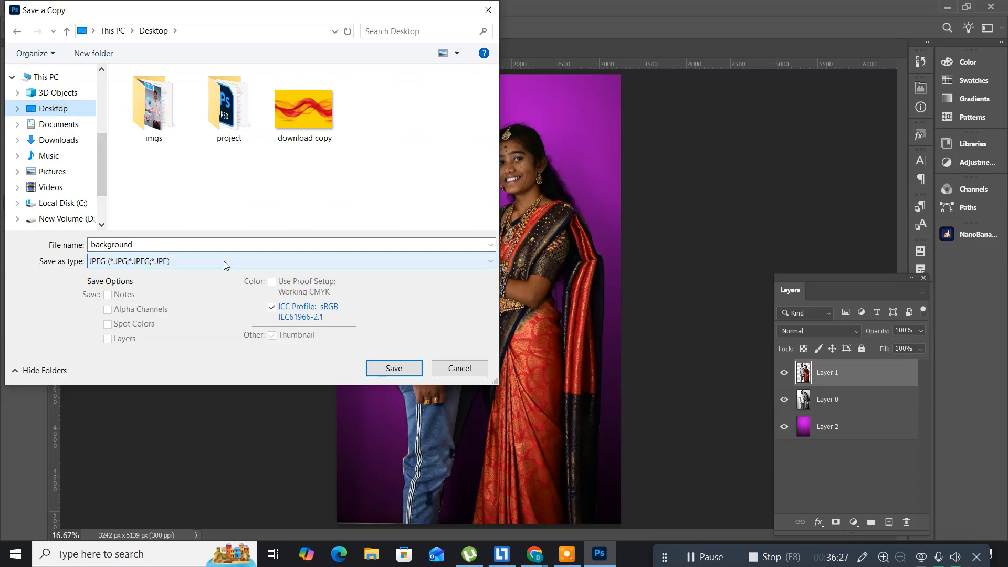
click(394, 369)
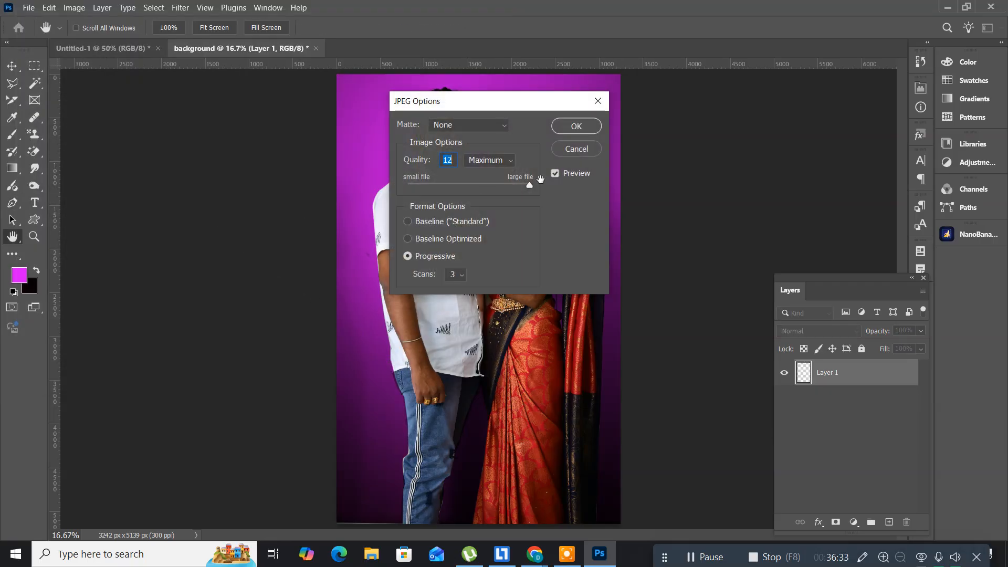
click(575, 128)
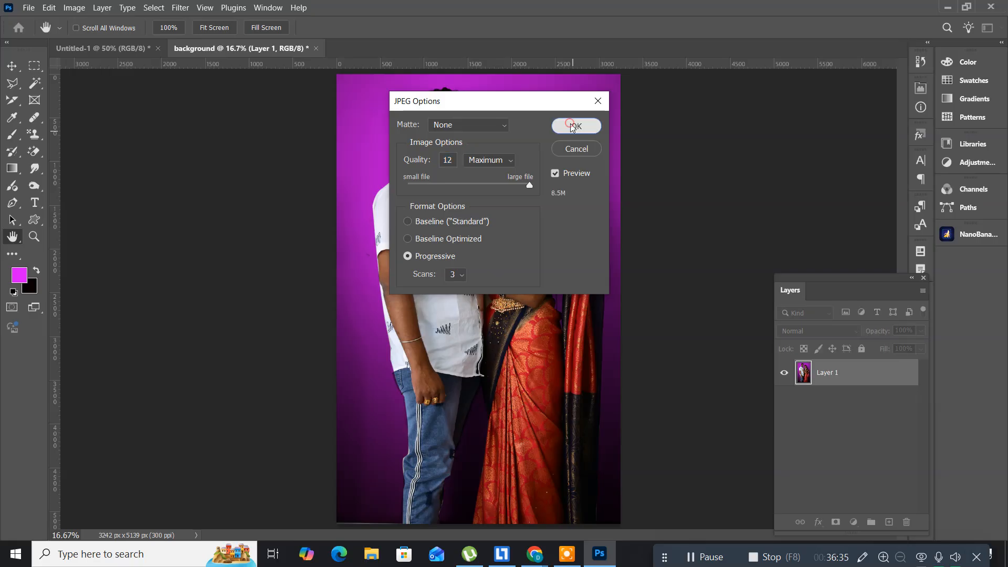
click(31, 8)
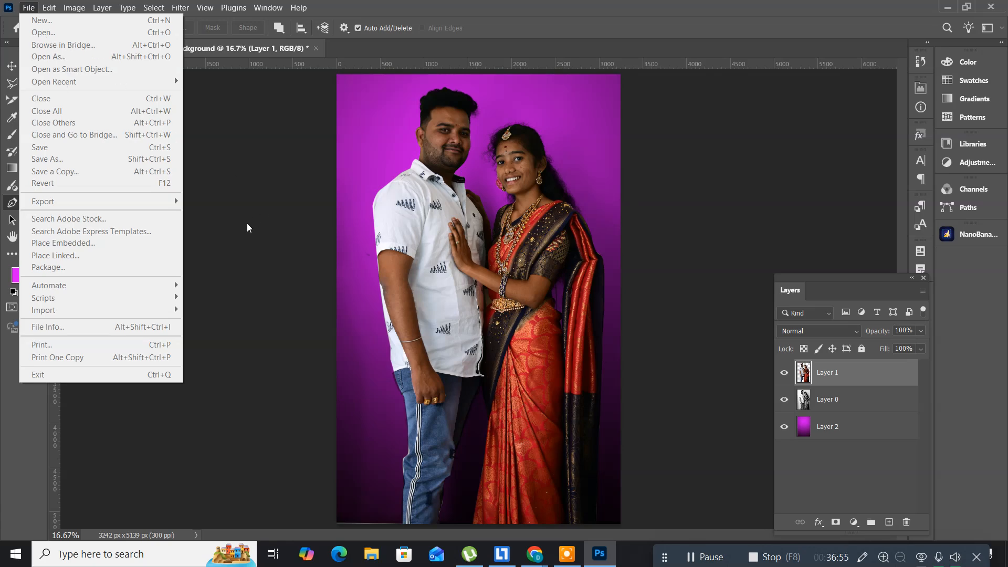
click(231, 205)
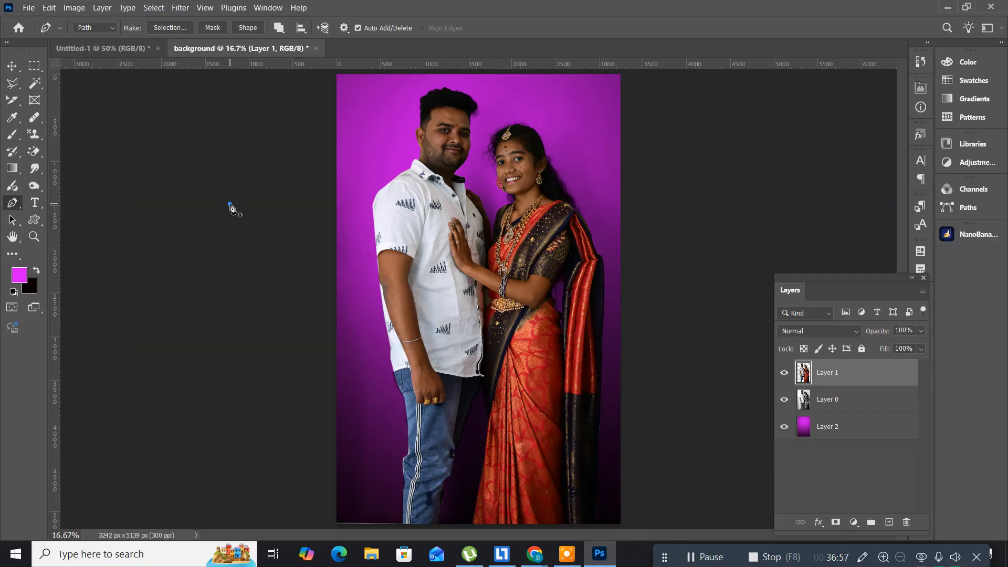
click(230, 203)
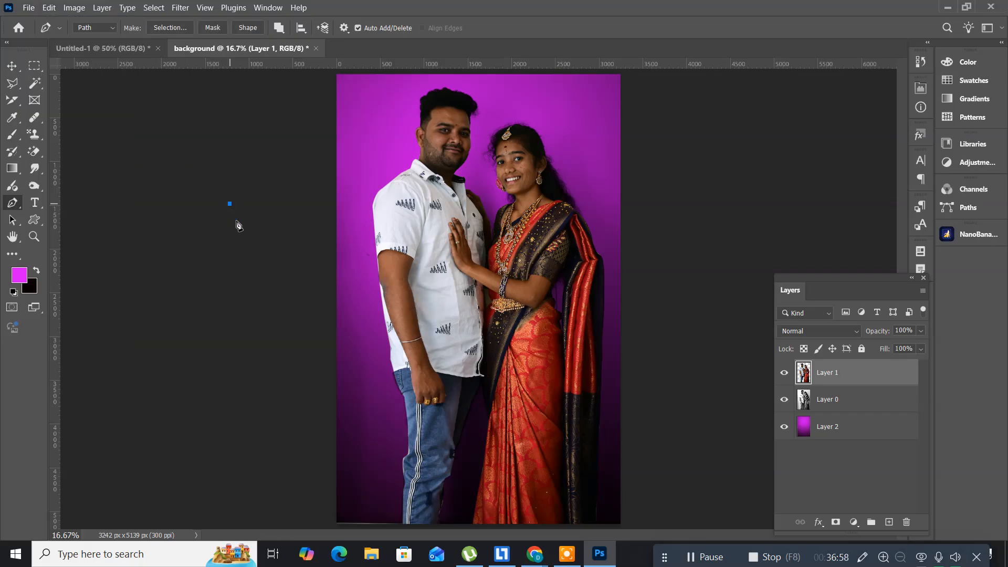
click(14, 69)
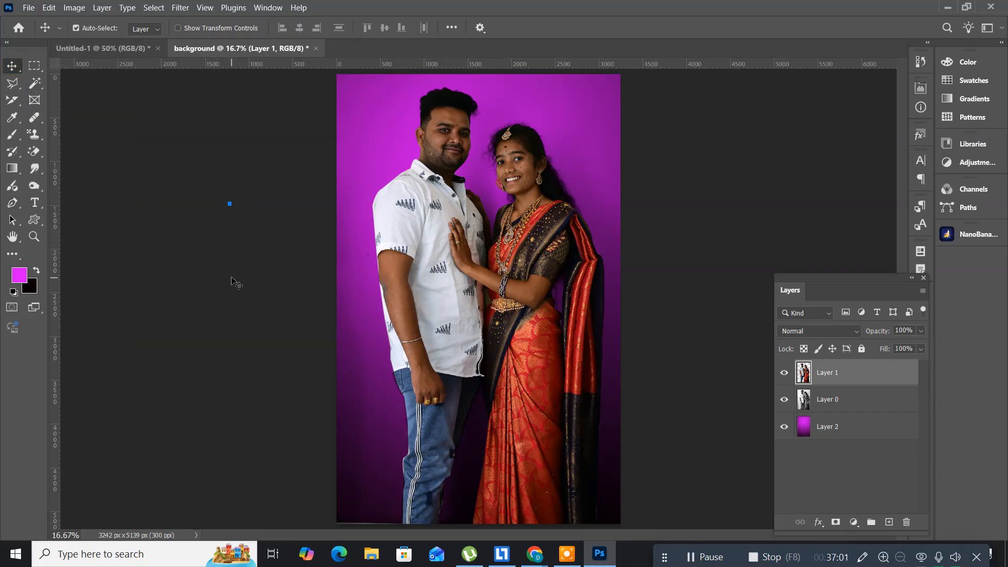
key(ctrl+z)
Start opening a file and browse to the New Volume (D:) drive.
click(28, 8)
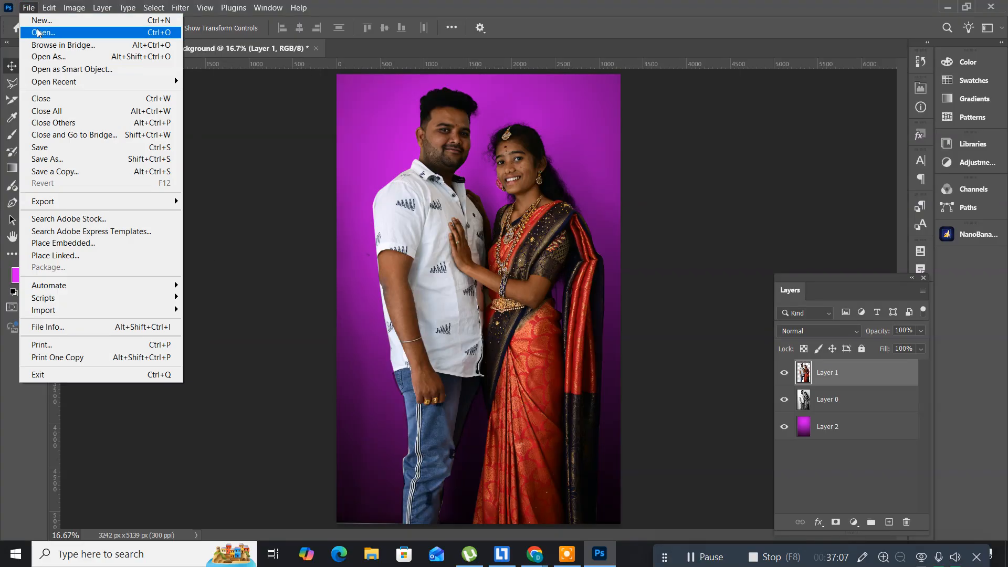
click(38, 32)
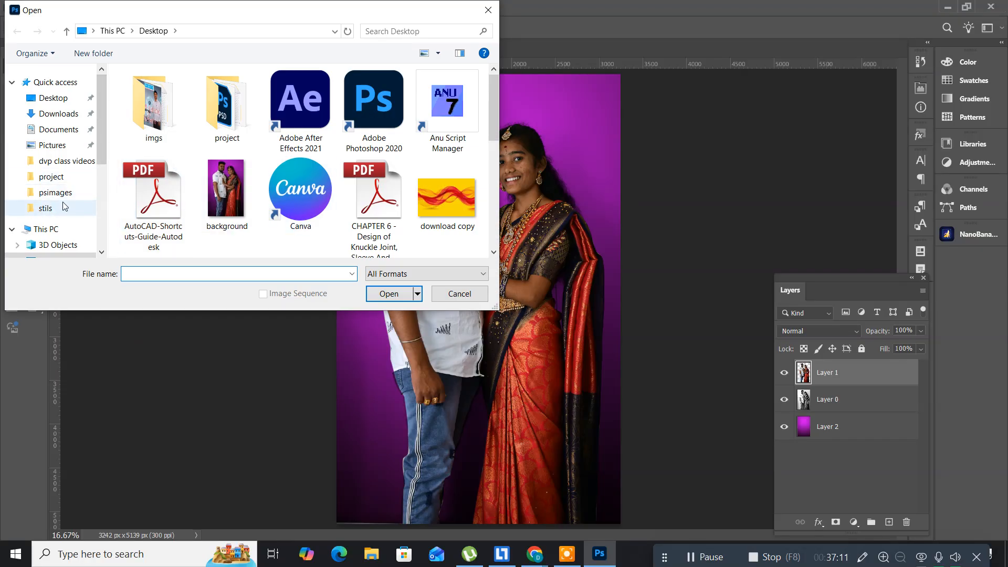
scroll(64, 205, down, 1)
scroll(64, 205, down, 1)
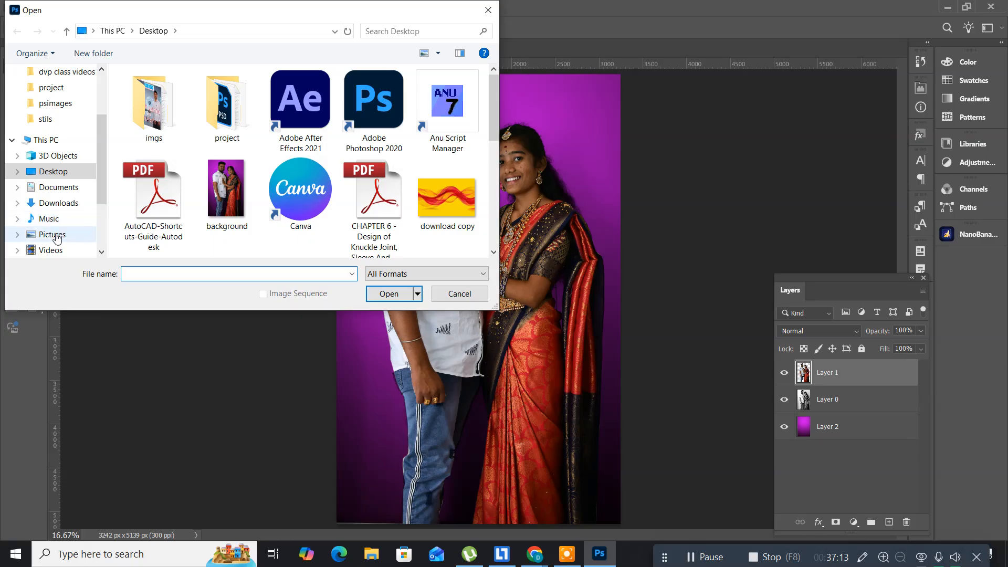
scroll(59, 220, down, 2)
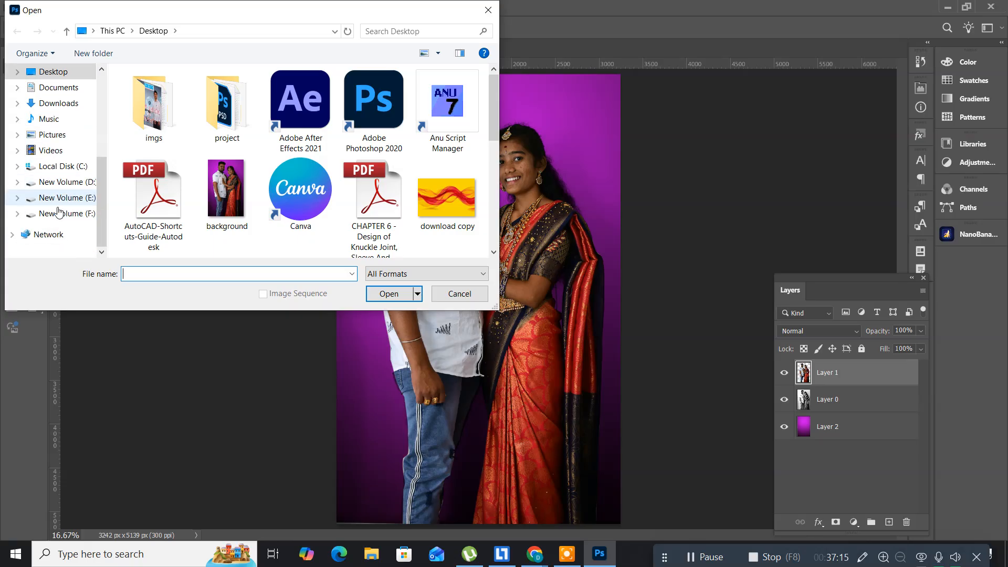
click(59, 182)
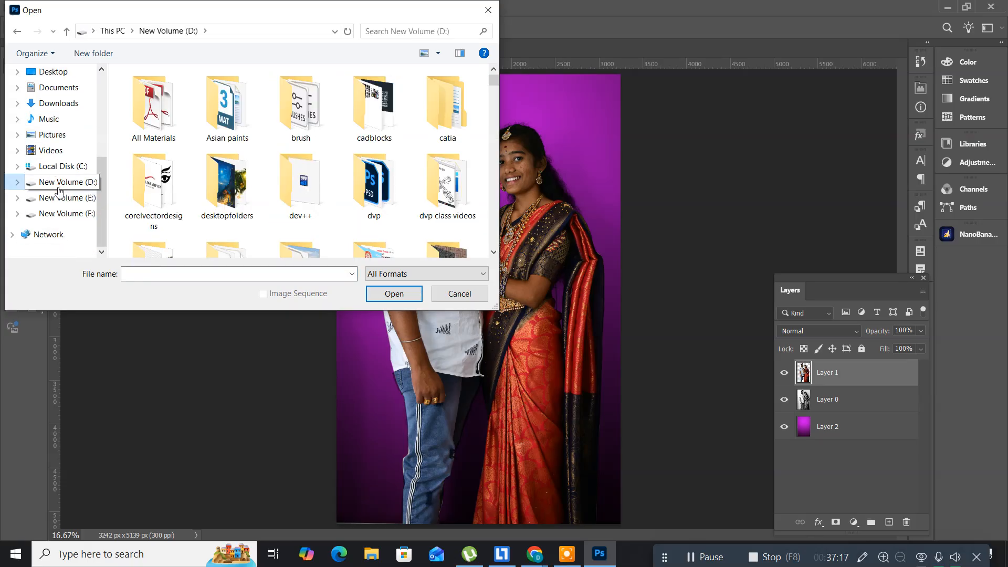
click(444, 198)
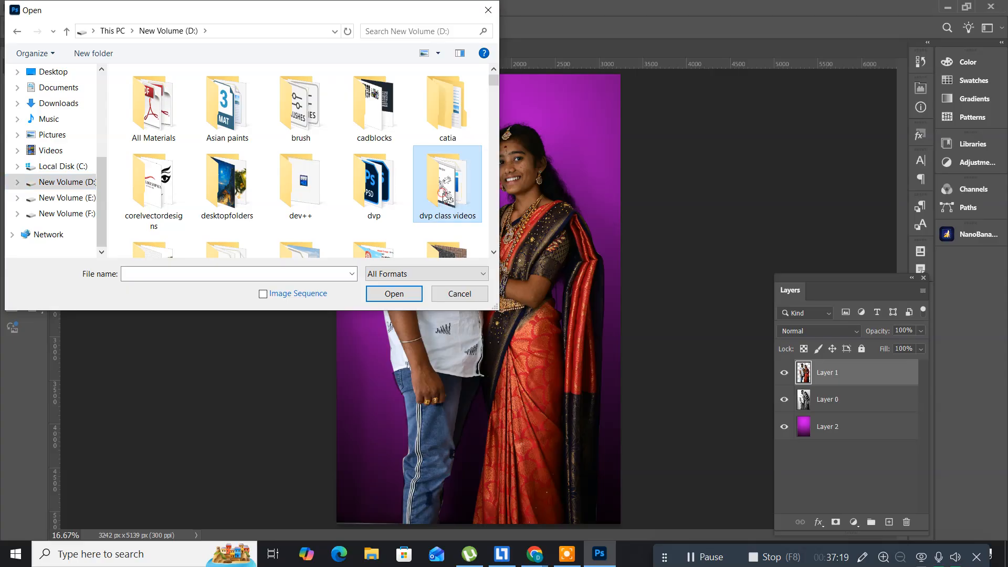
double_click(444, 198)
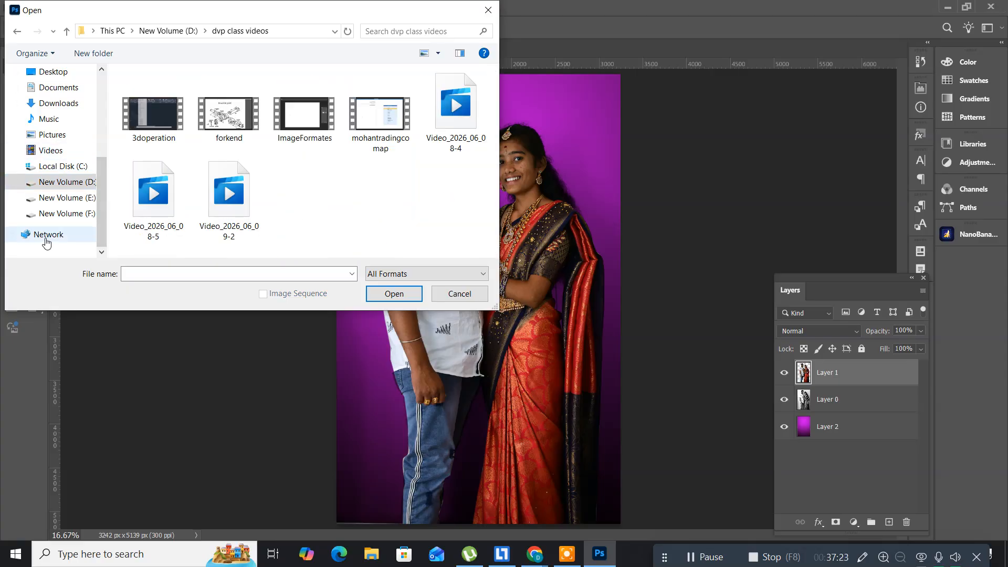
click(71, 183)
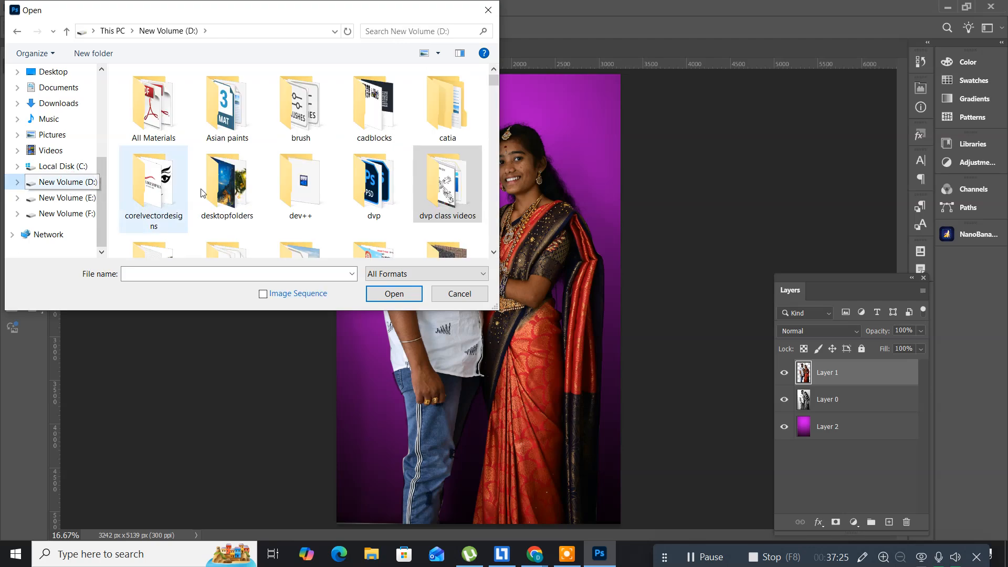
Open the DSC_7743 photo from the photoshopallimages\stils folder and float its window beside the edited couple on magenta.
scroll(329, 216, down, 3)
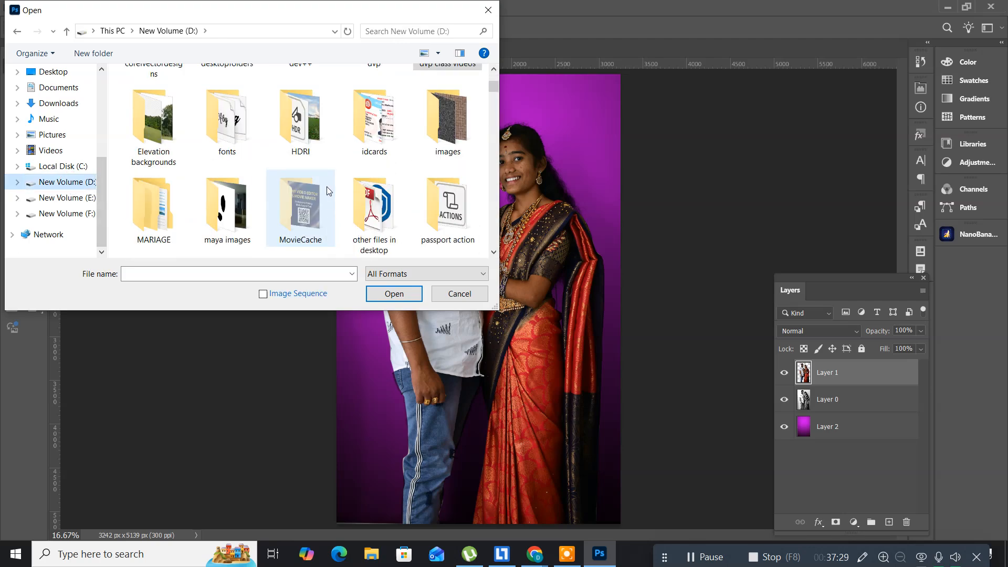
scroll(326, 187, down, 1)
double_click(214, 201)
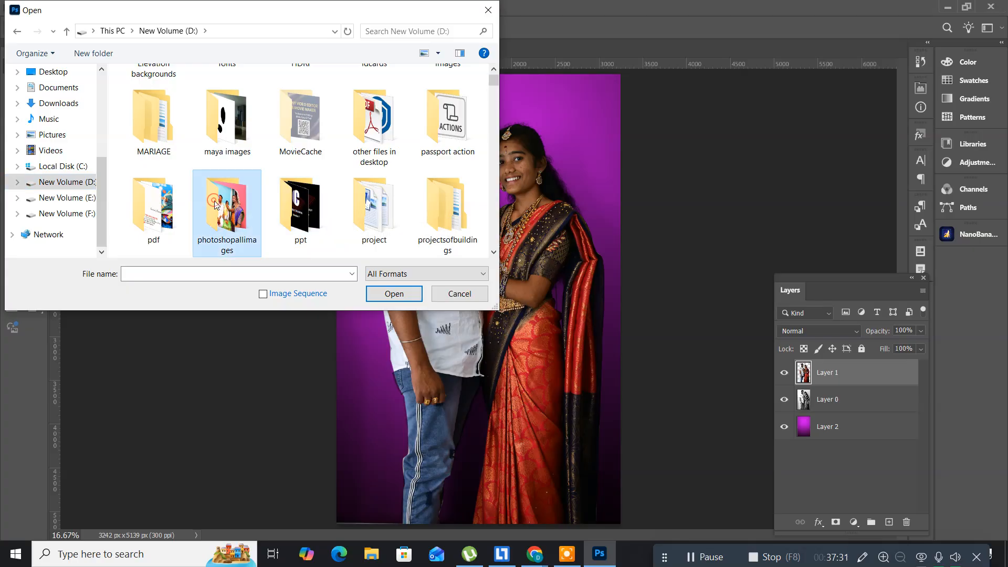
double_click(134, 109)
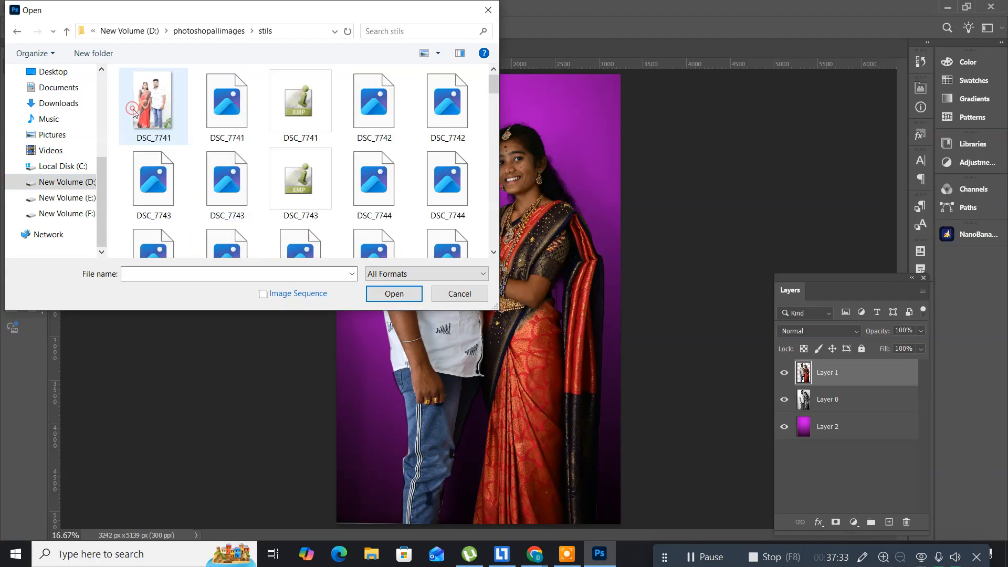
click(150, 171)
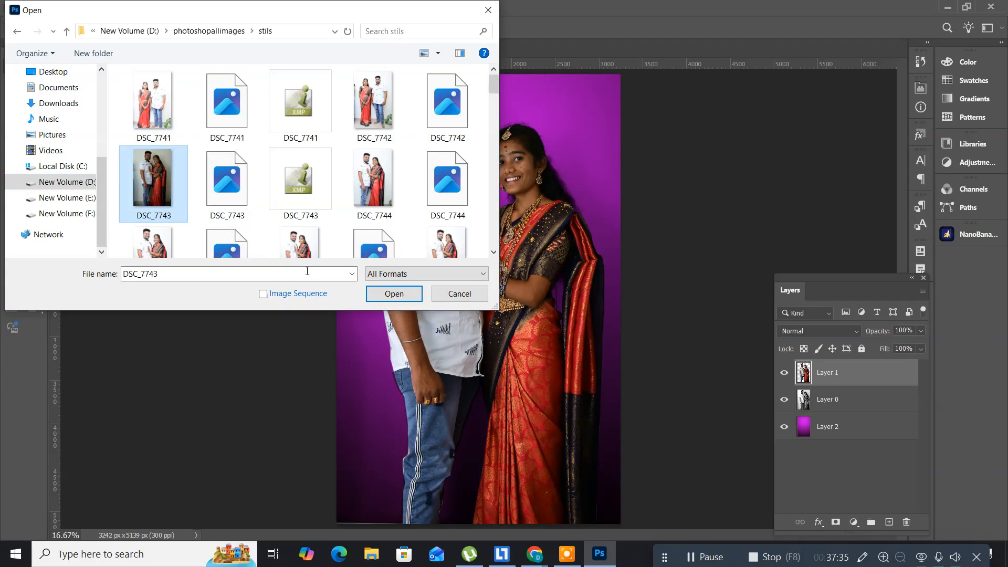
click(394, 294)
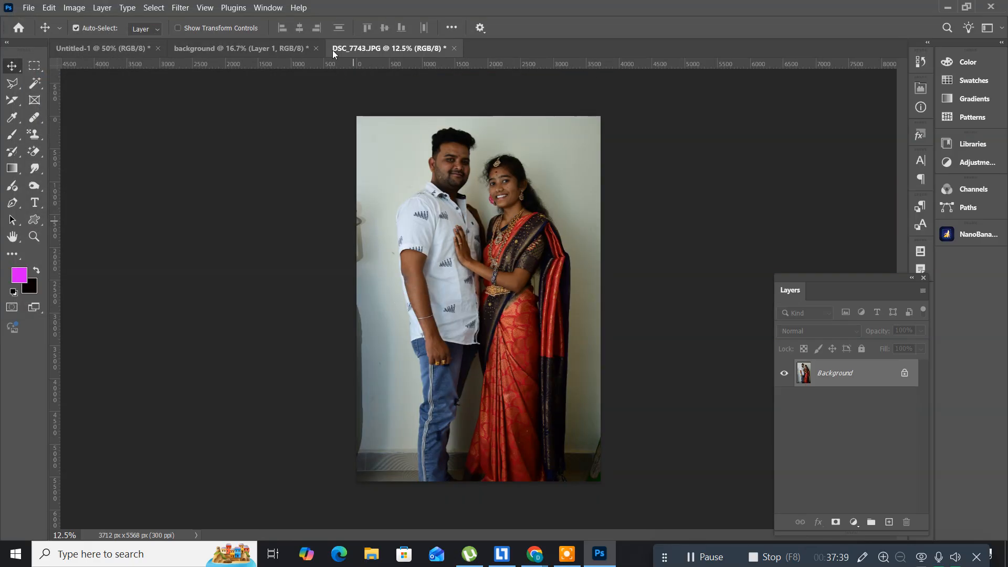
drag(348, 48, 145, 78)
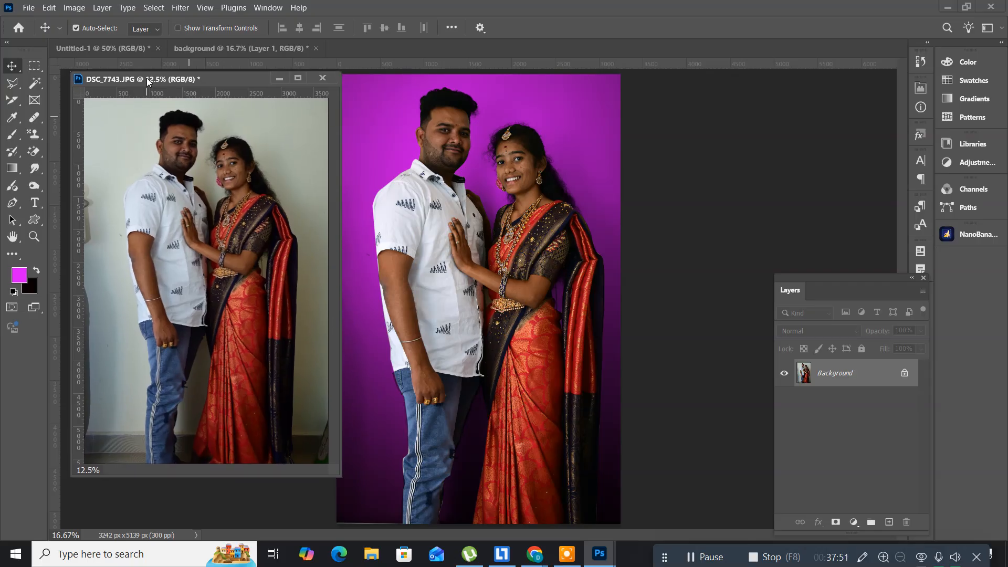